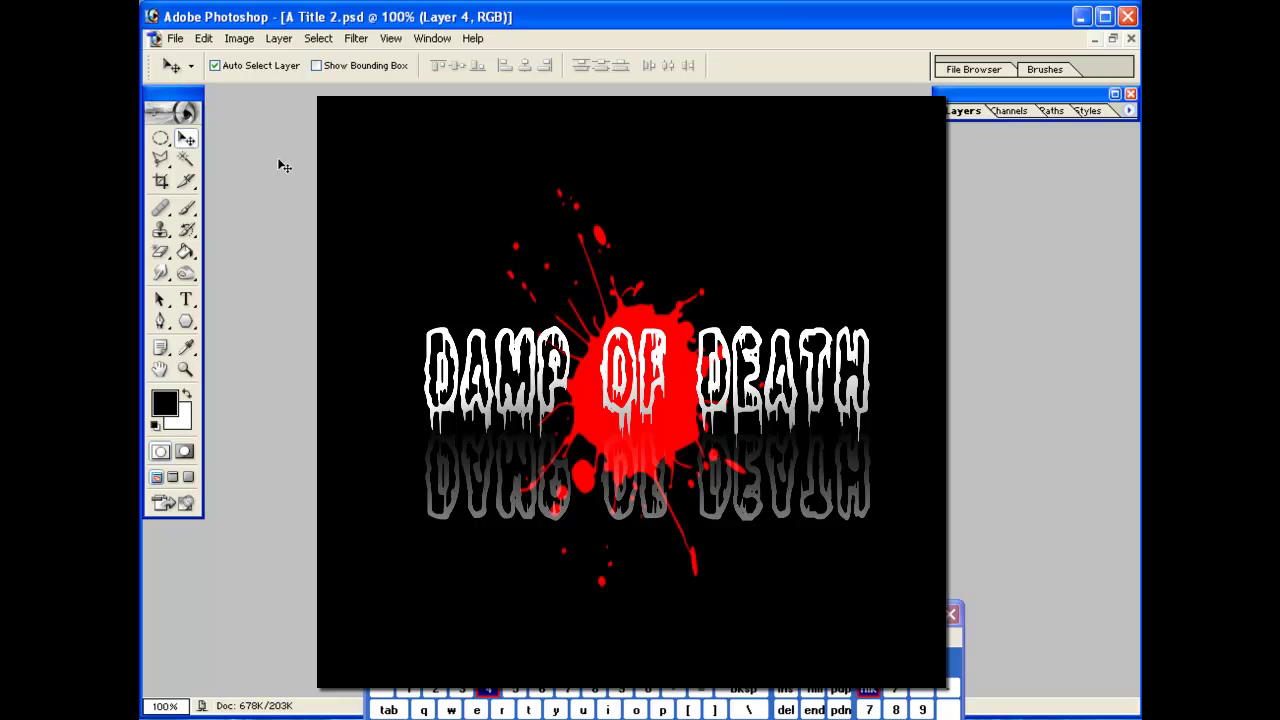
Create a new white RGB document, 7 x 5 inches at 72 pixels/inch, and maximize its window with the Layers palette expanded
click(175, 40)
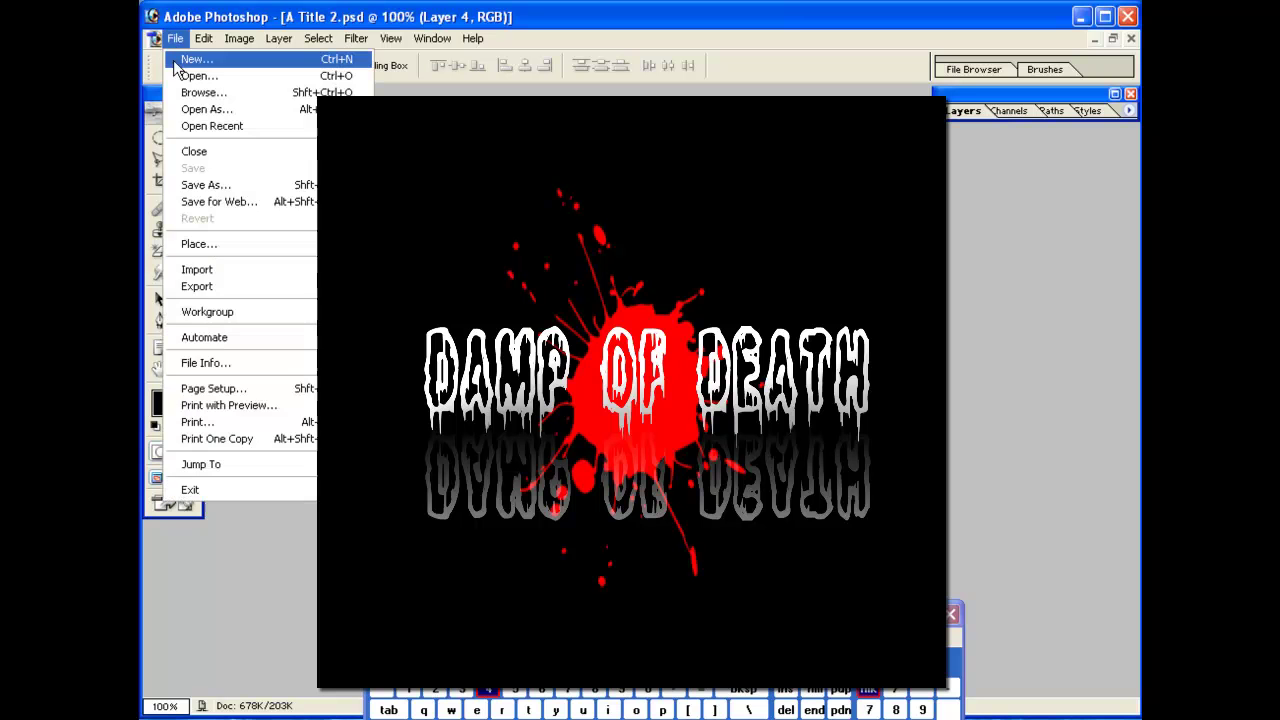
click(173, 60)
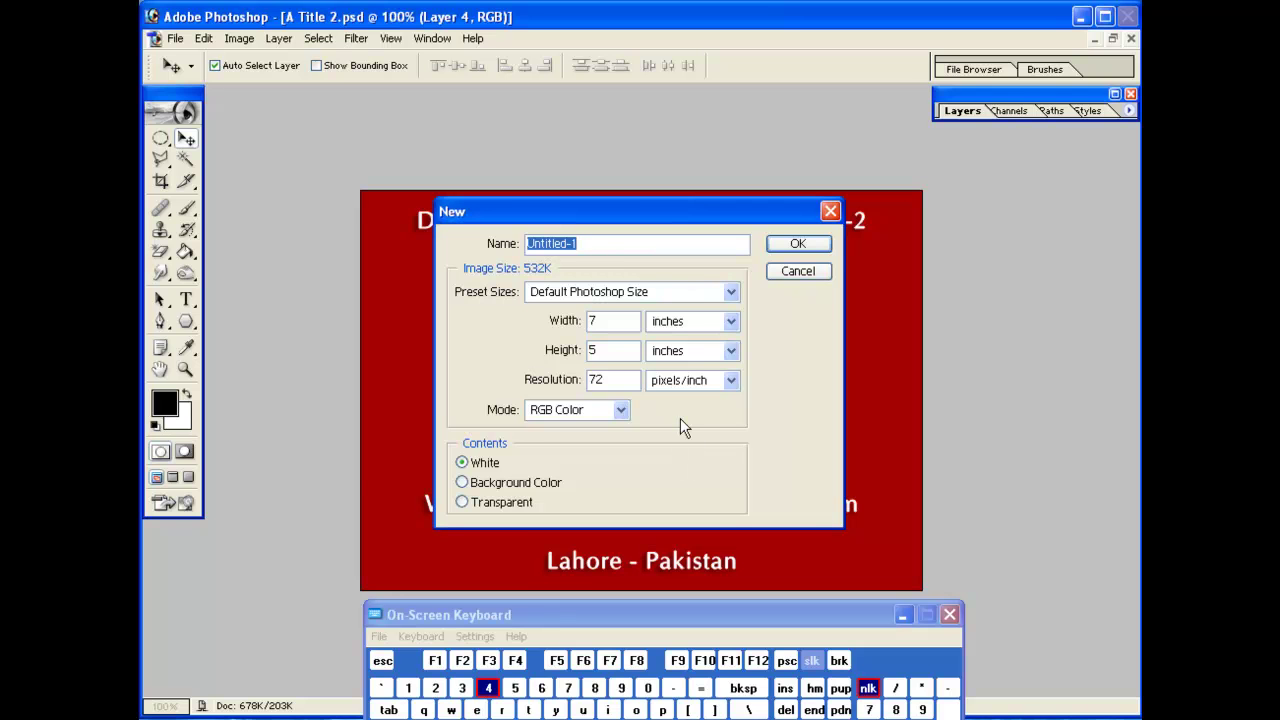
click(778, 243)
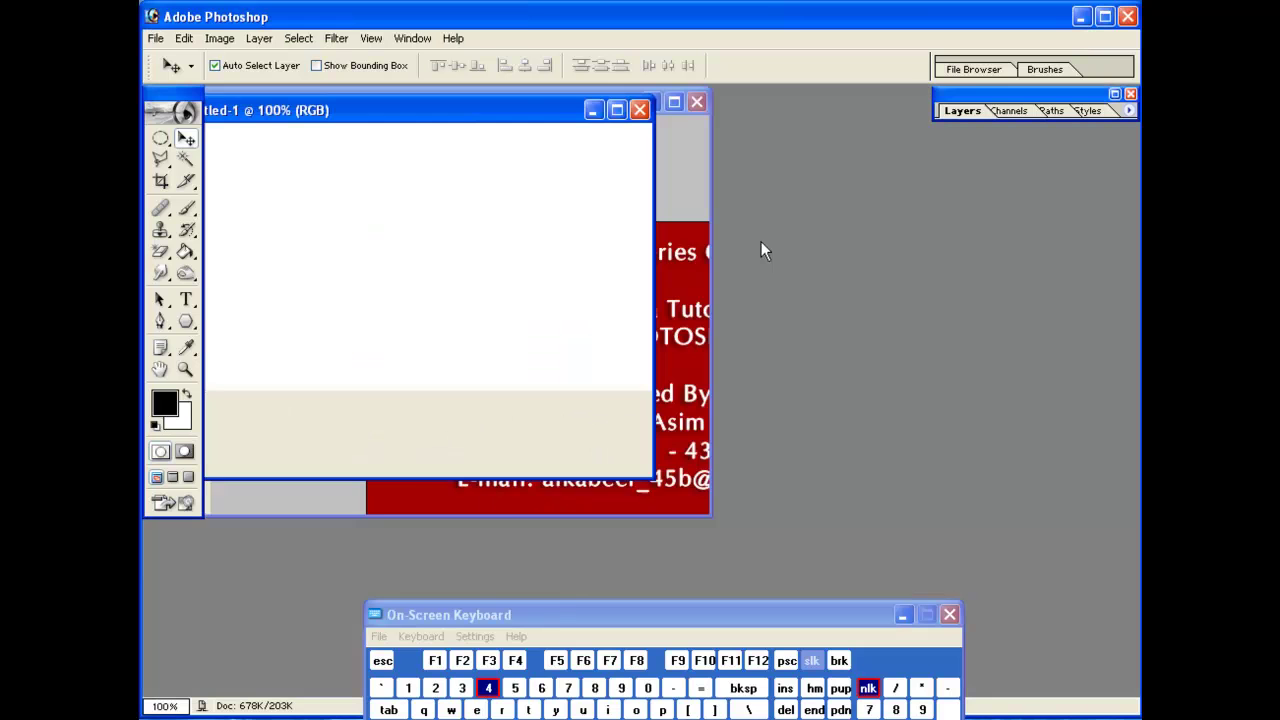
double_click(549, 112)
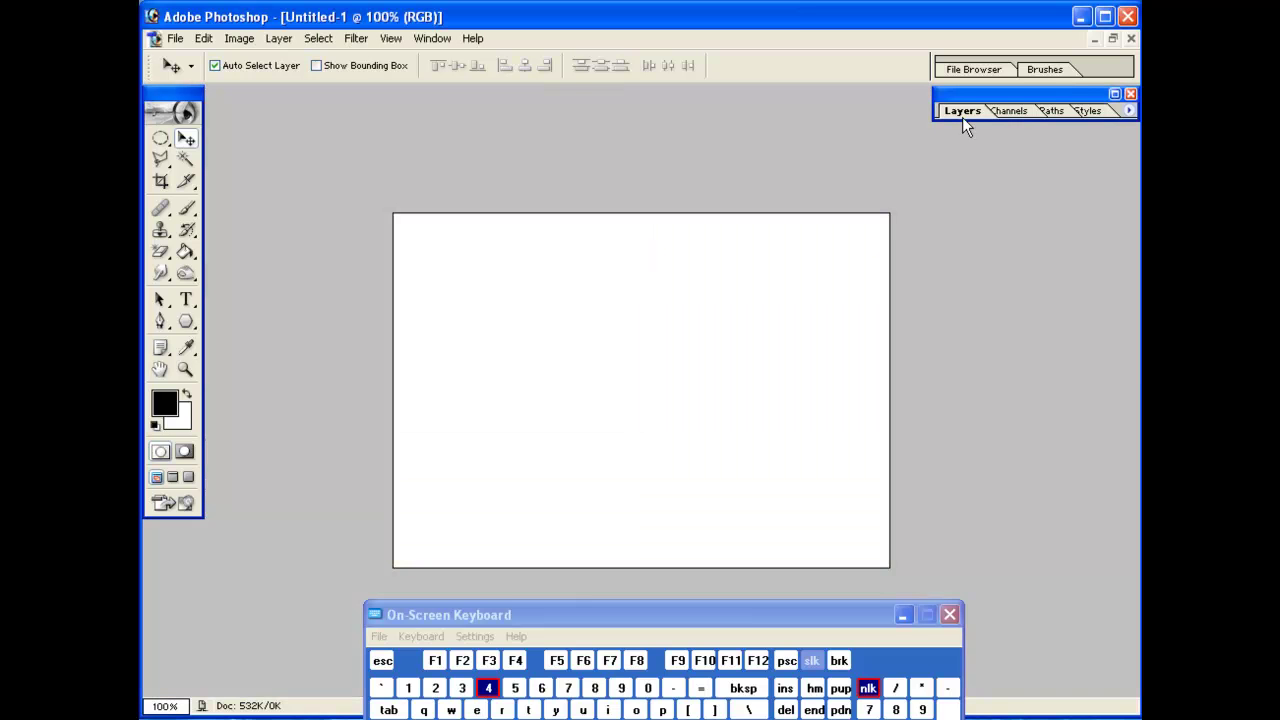
click(963, 111)
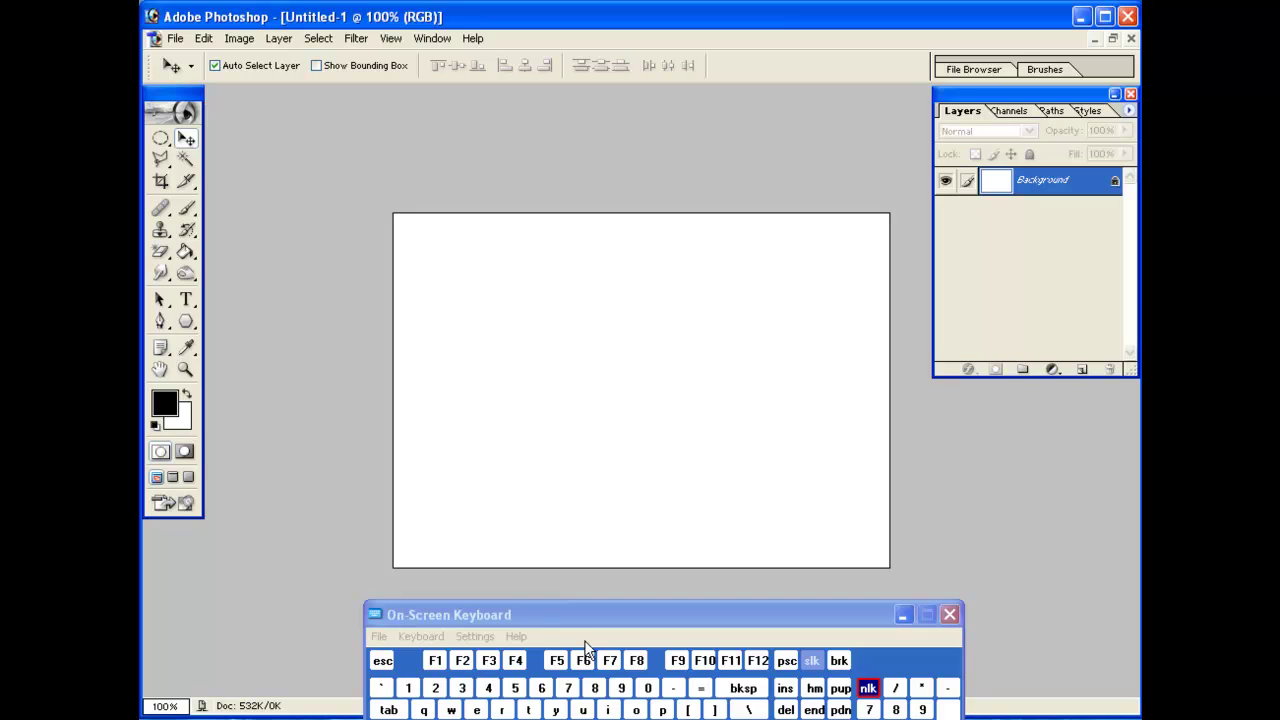
drag(591, 622, 544, 593)
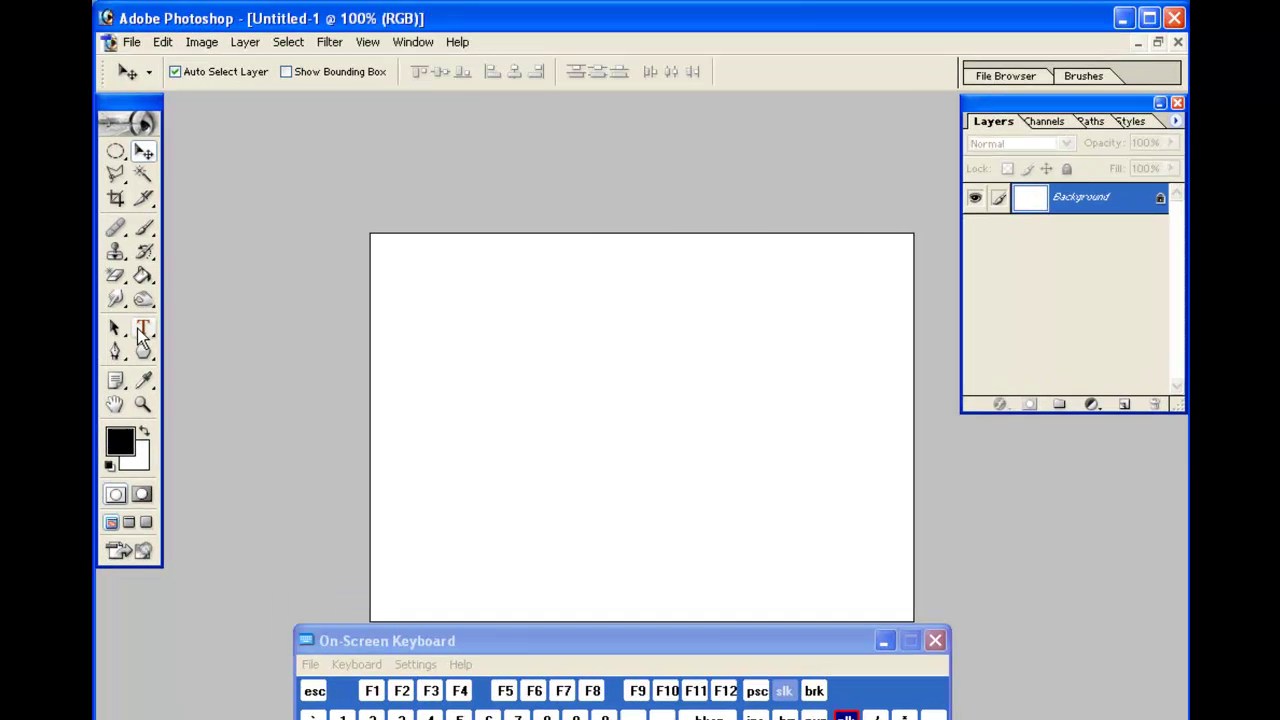
Add a text layer with the letter "A" in black Arial Black at 72 pt on the canvas
click(140, 333)
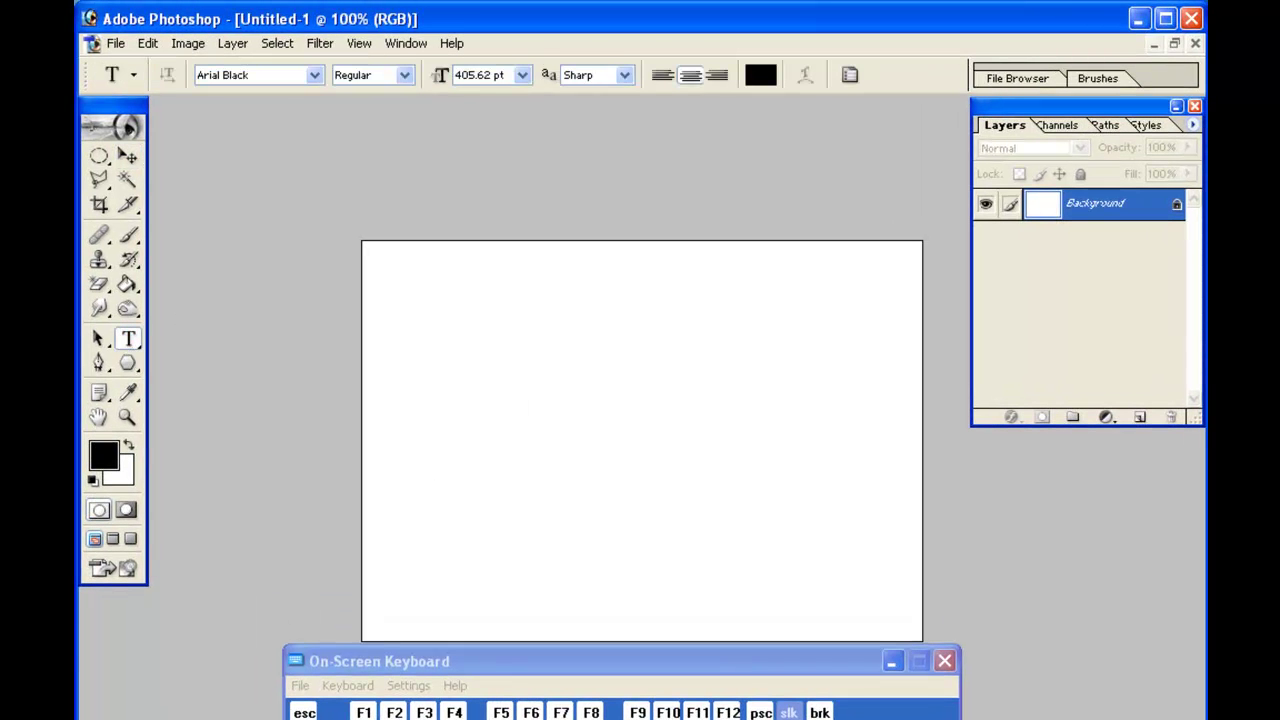
click(438, 466)
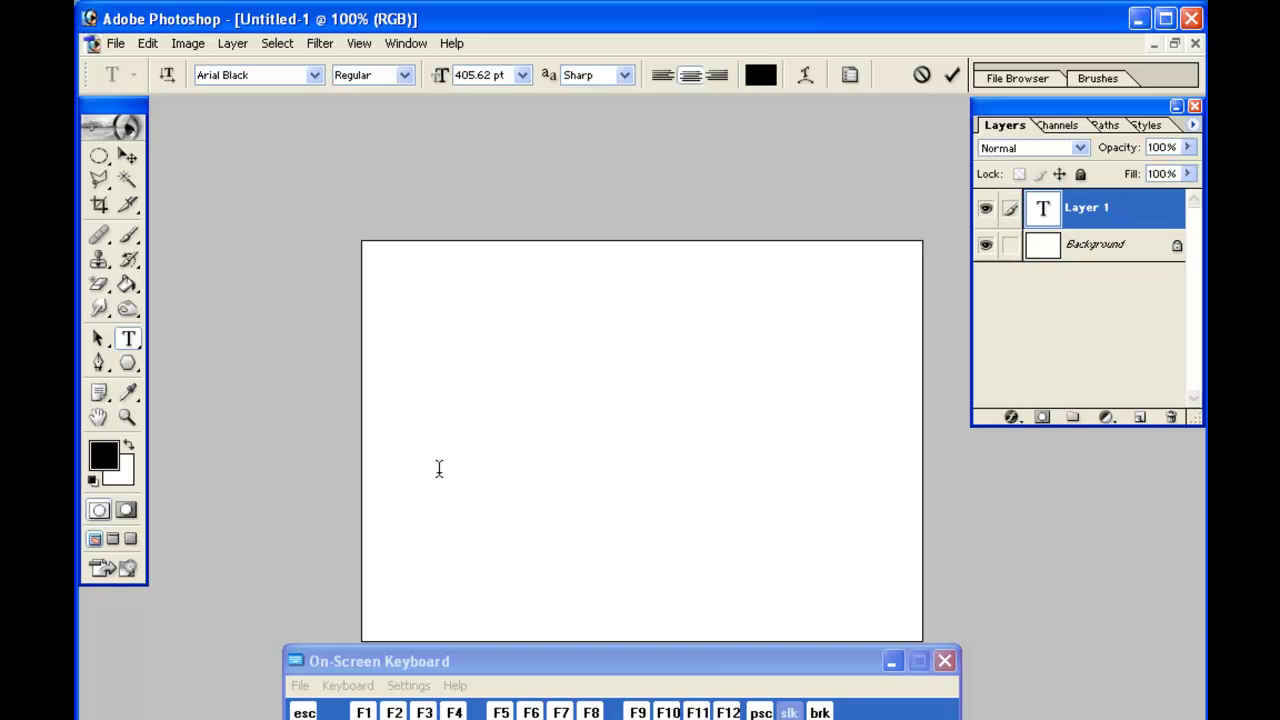
click(521, 75)
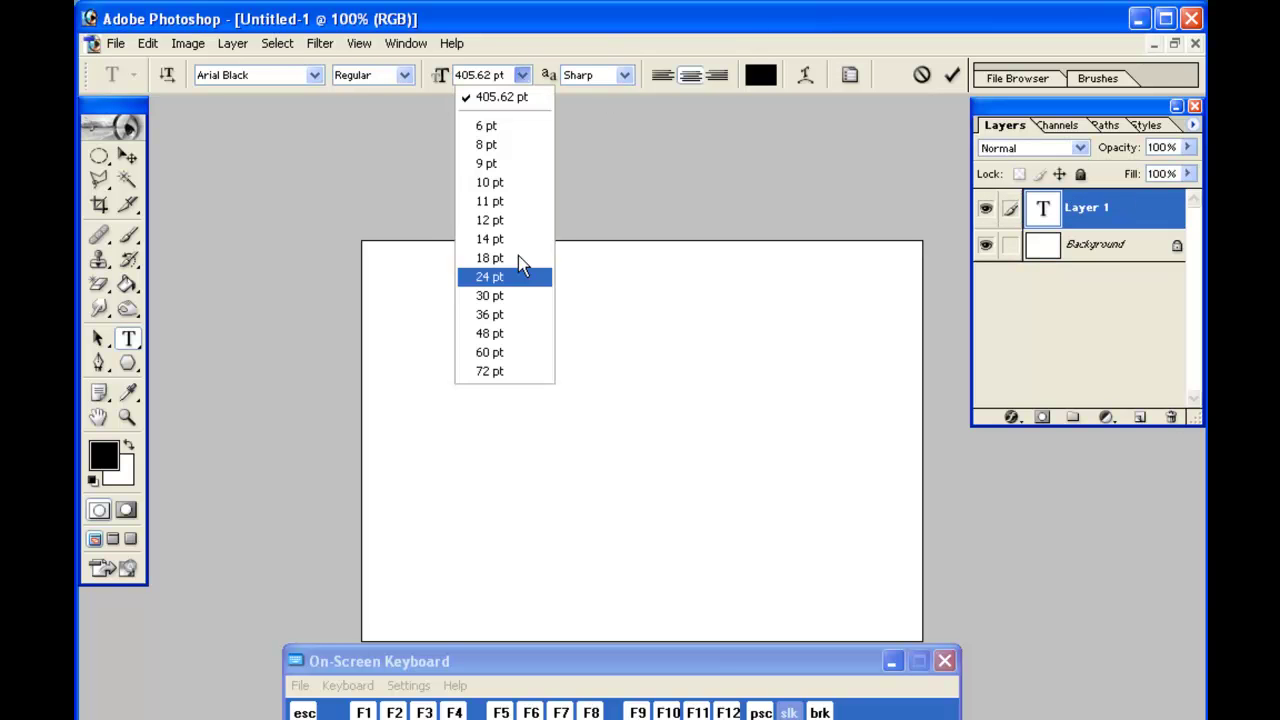
click(511, 369)
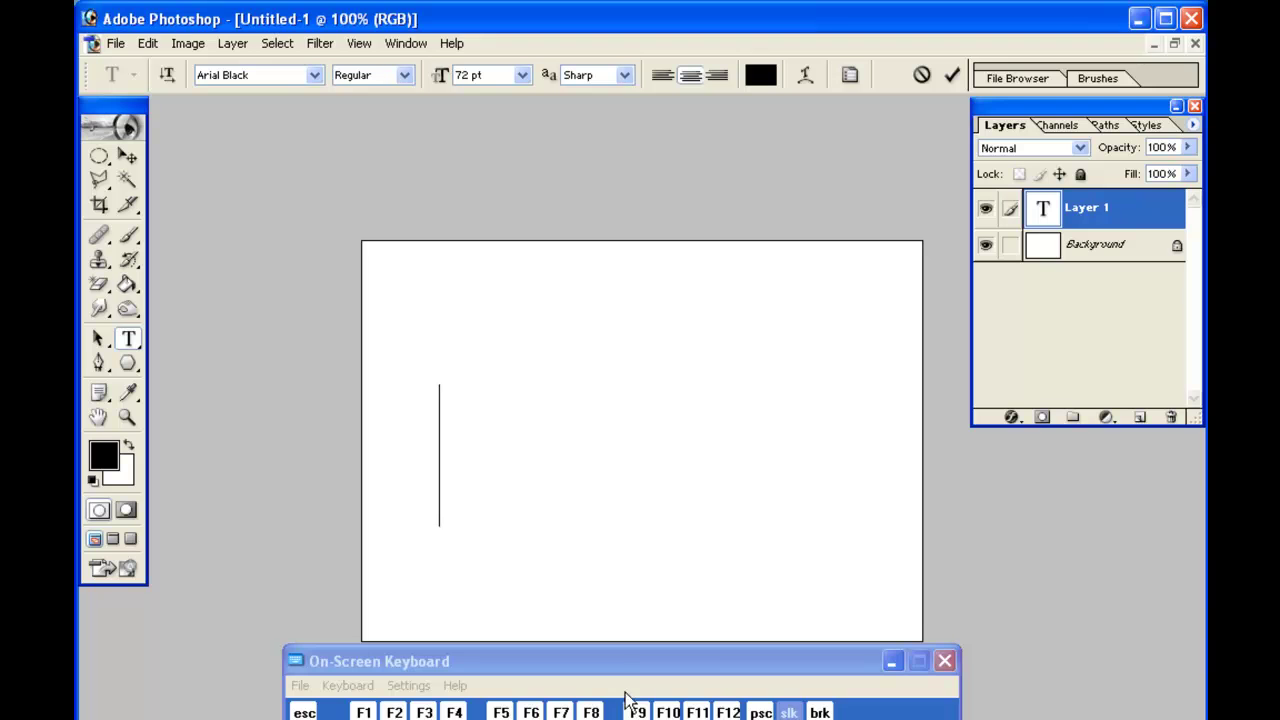
drag(633, 661, 645, 612)
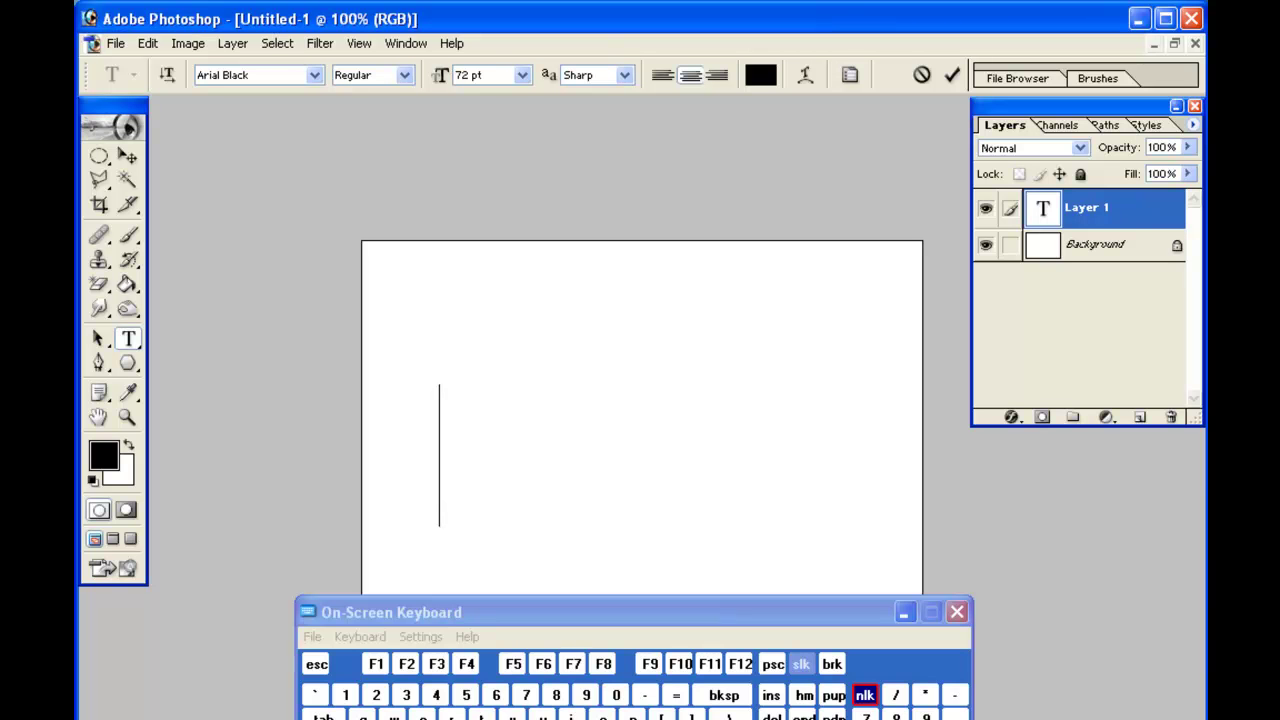
text(A)
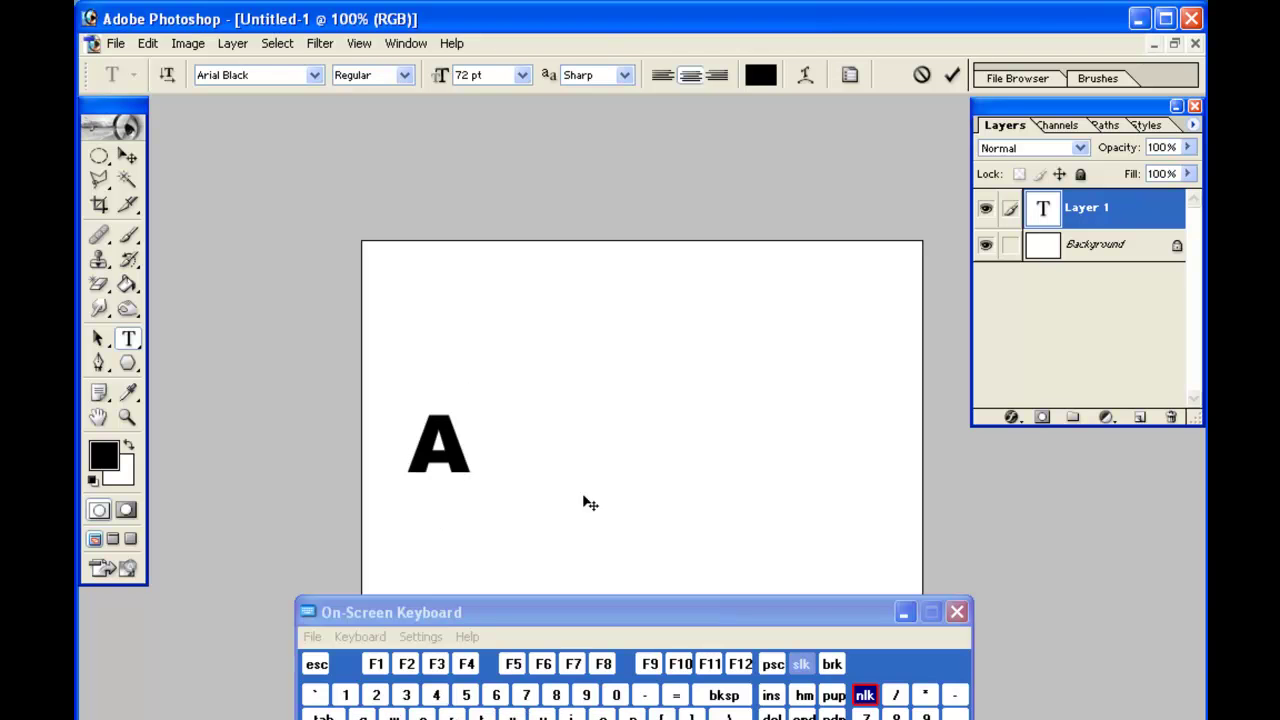
Enlarge the letter A proportionally to about 531% with Free Transform, positioning it so it fills most of the canvas height
click(127, 156)
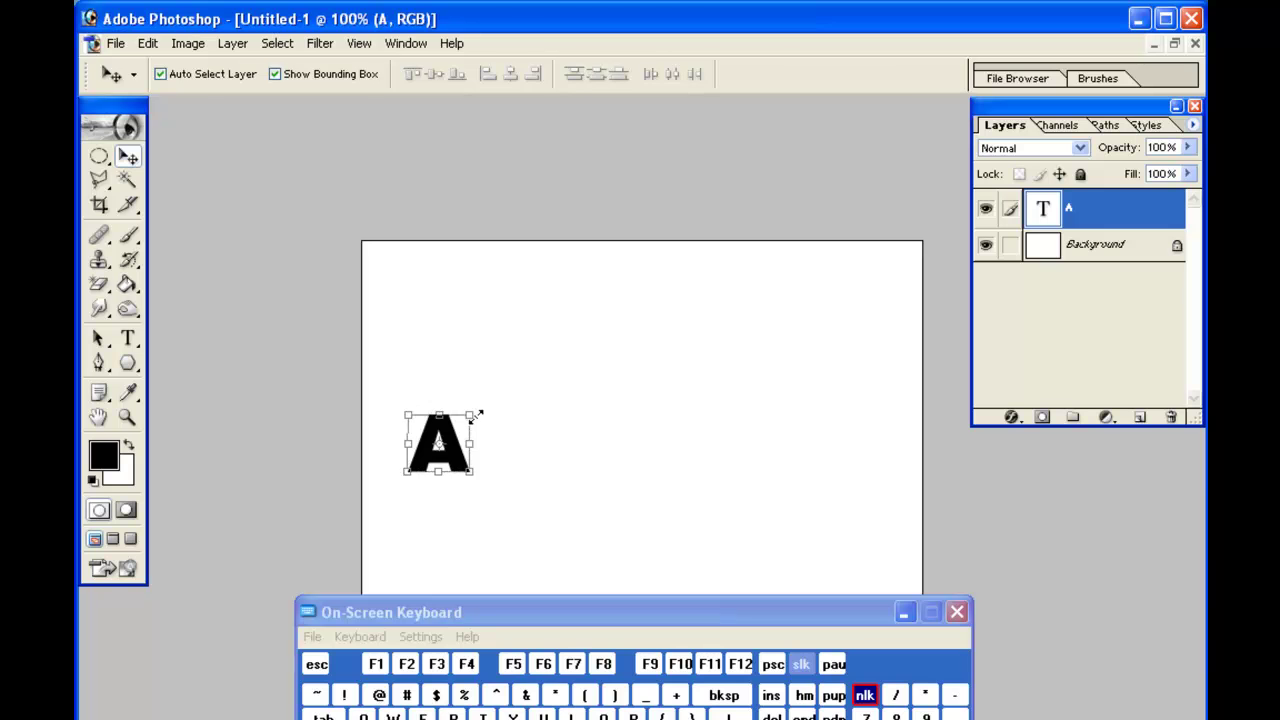
key(ctrl+t)
drag(563, 348, 640, 286)
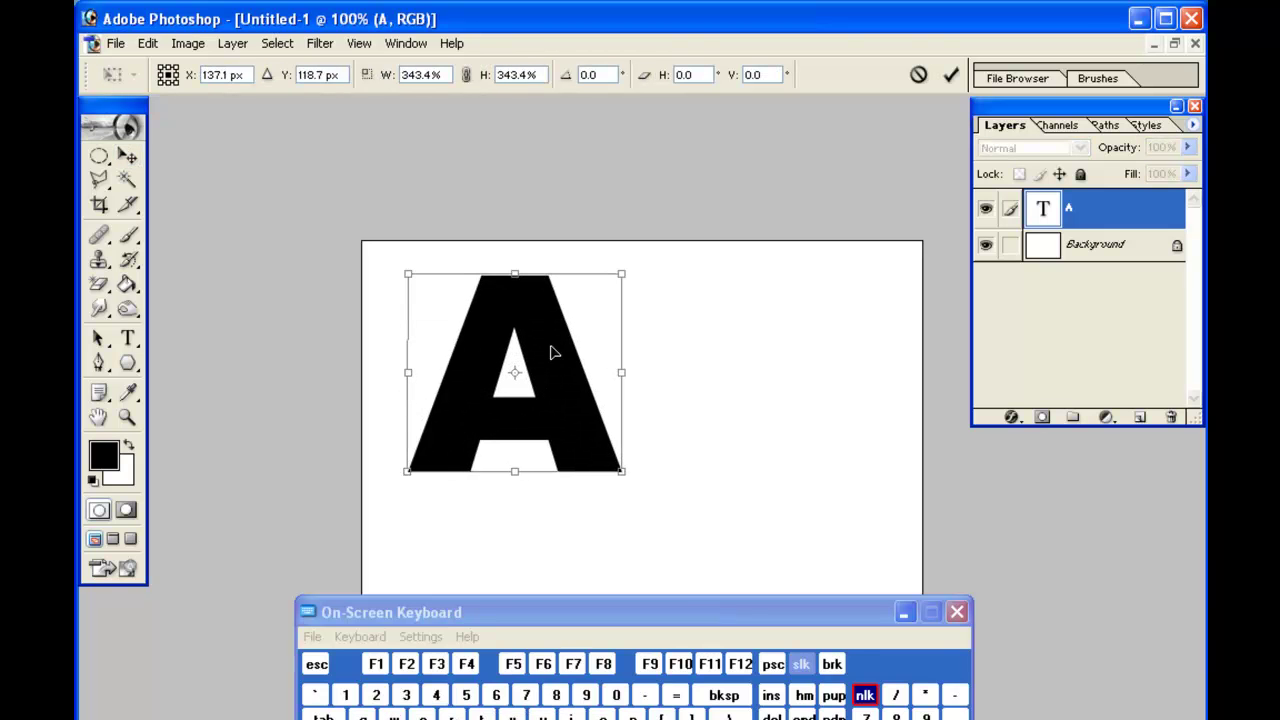
drag(543, 348, 602, 502)
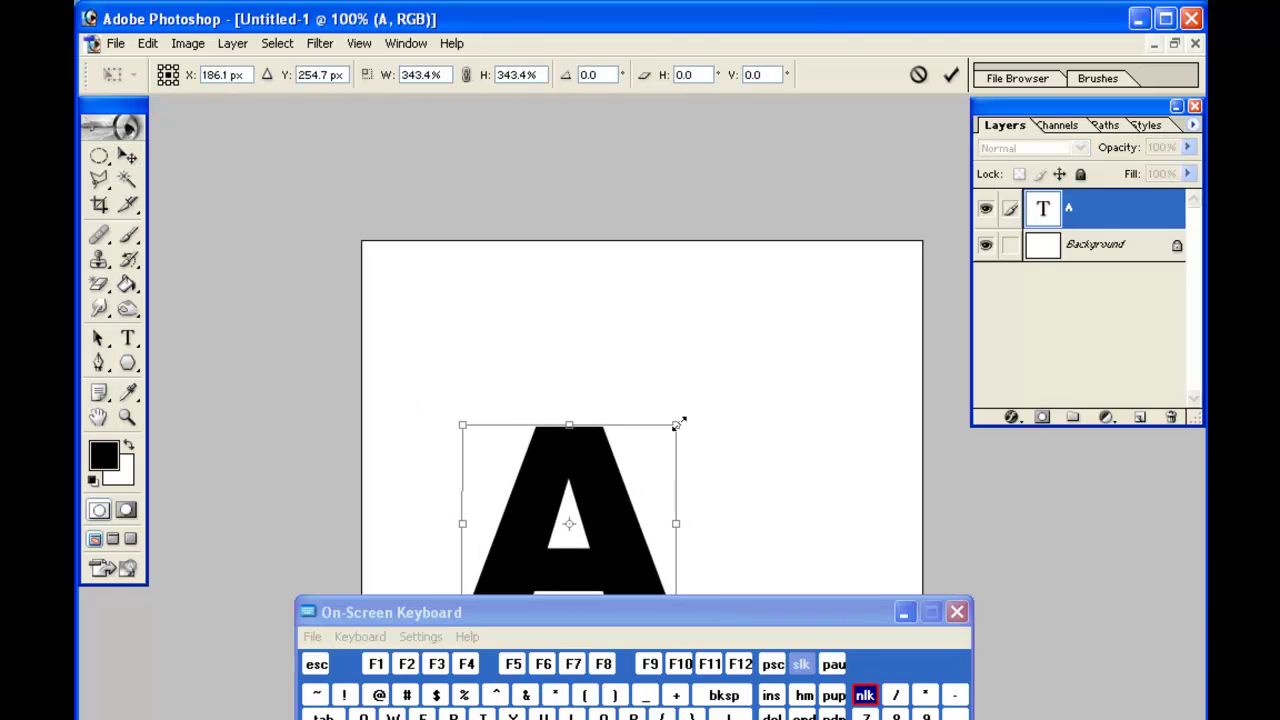
drag(677, 423, 791, 312)
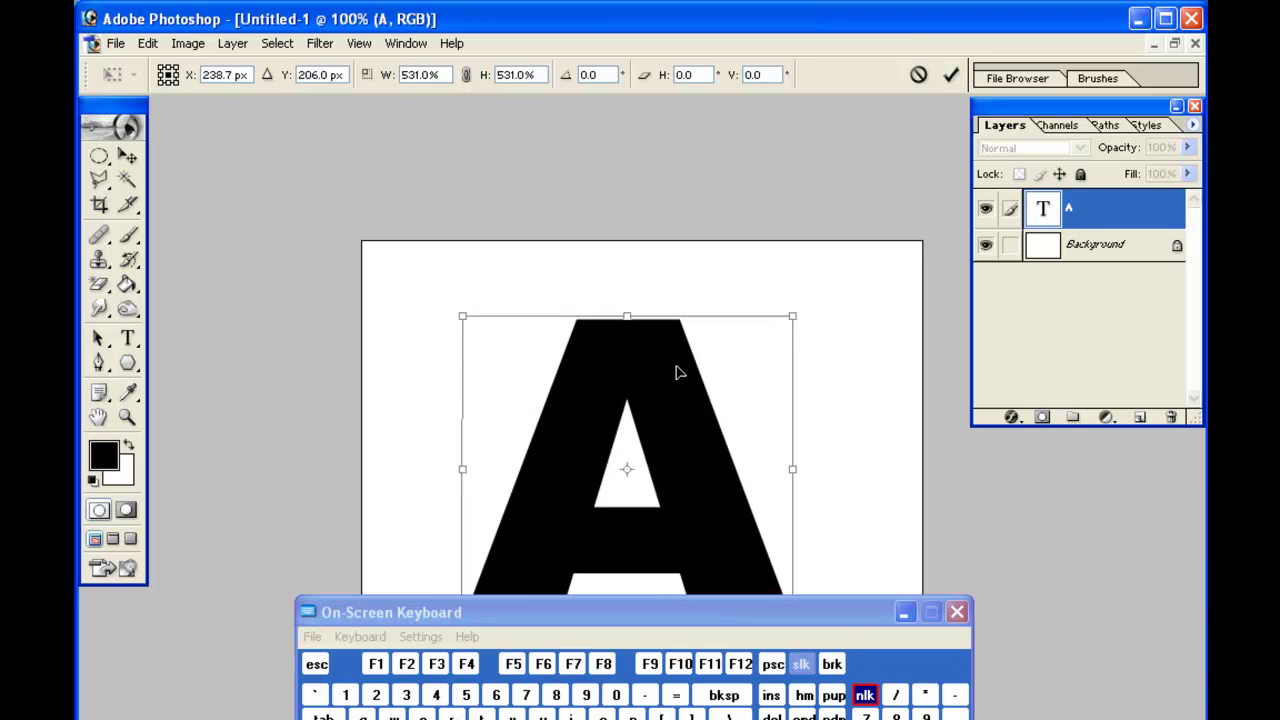
key(Return)
Turn off the Move tool's bounding box display and shift the letter A slightly up toward the canvas centre
drag(847, 613, 804, 678)
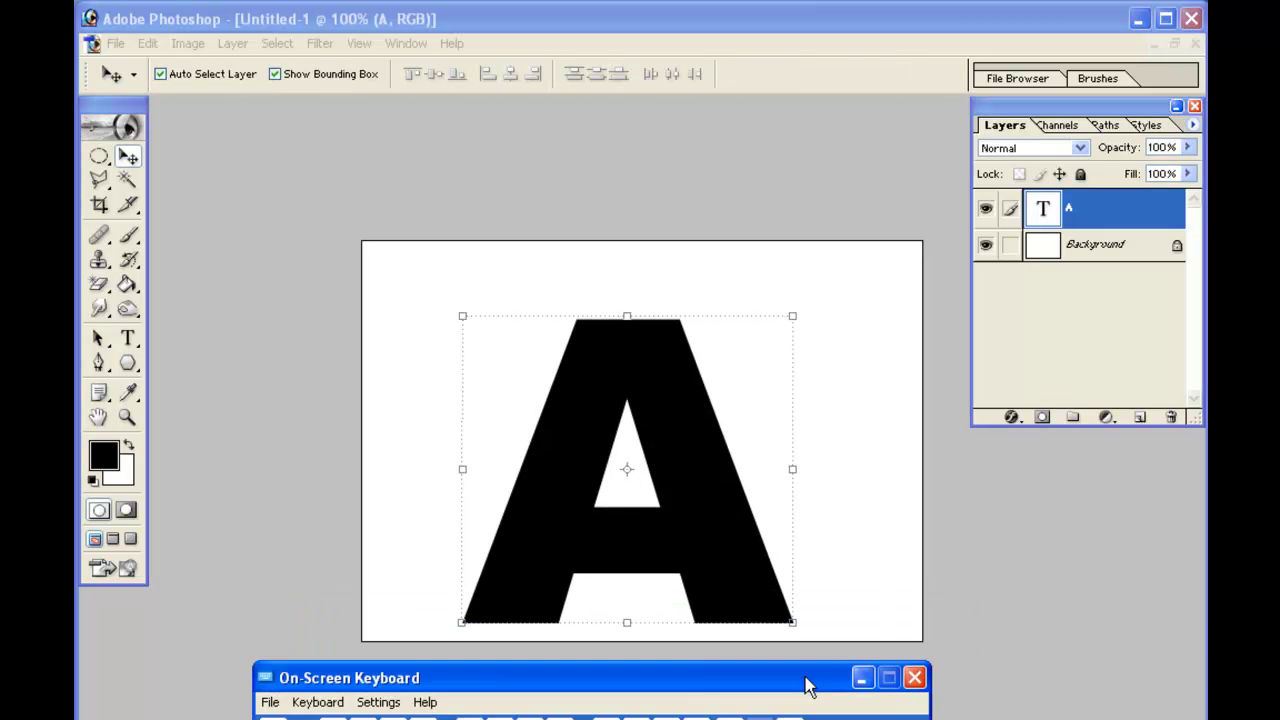
click(318, 72)
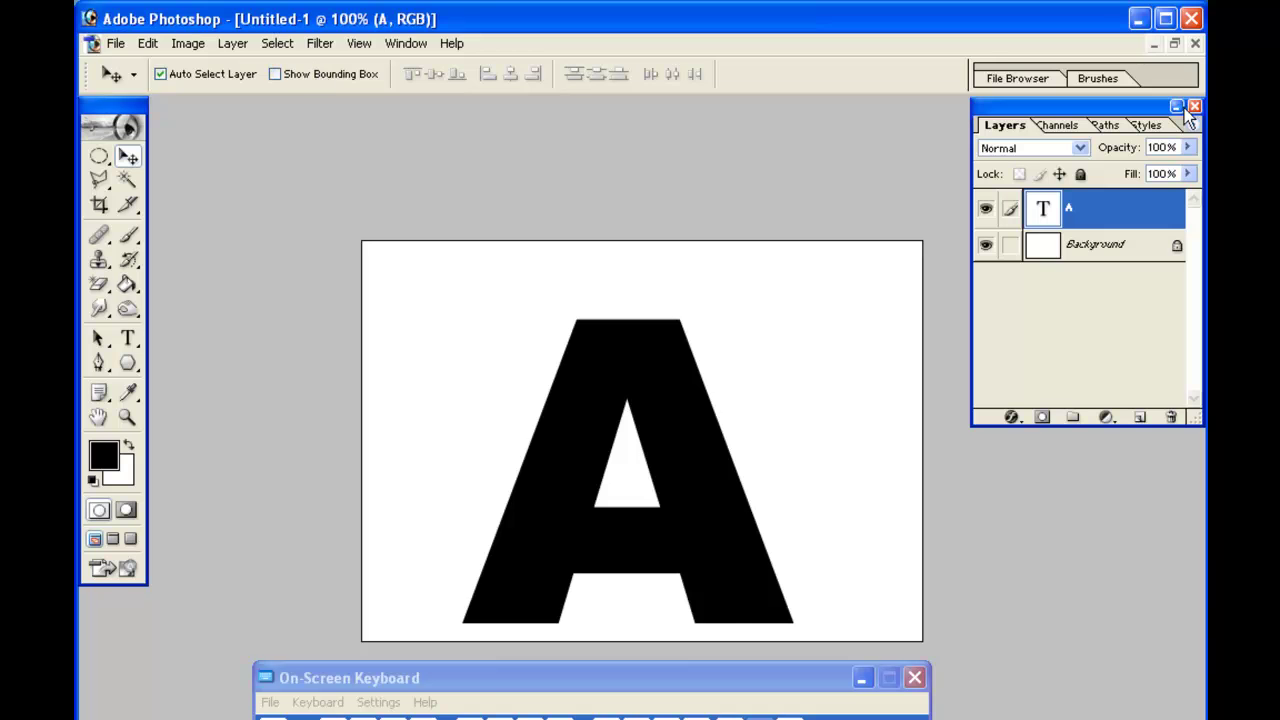
drag(678, 386, 690, 367)
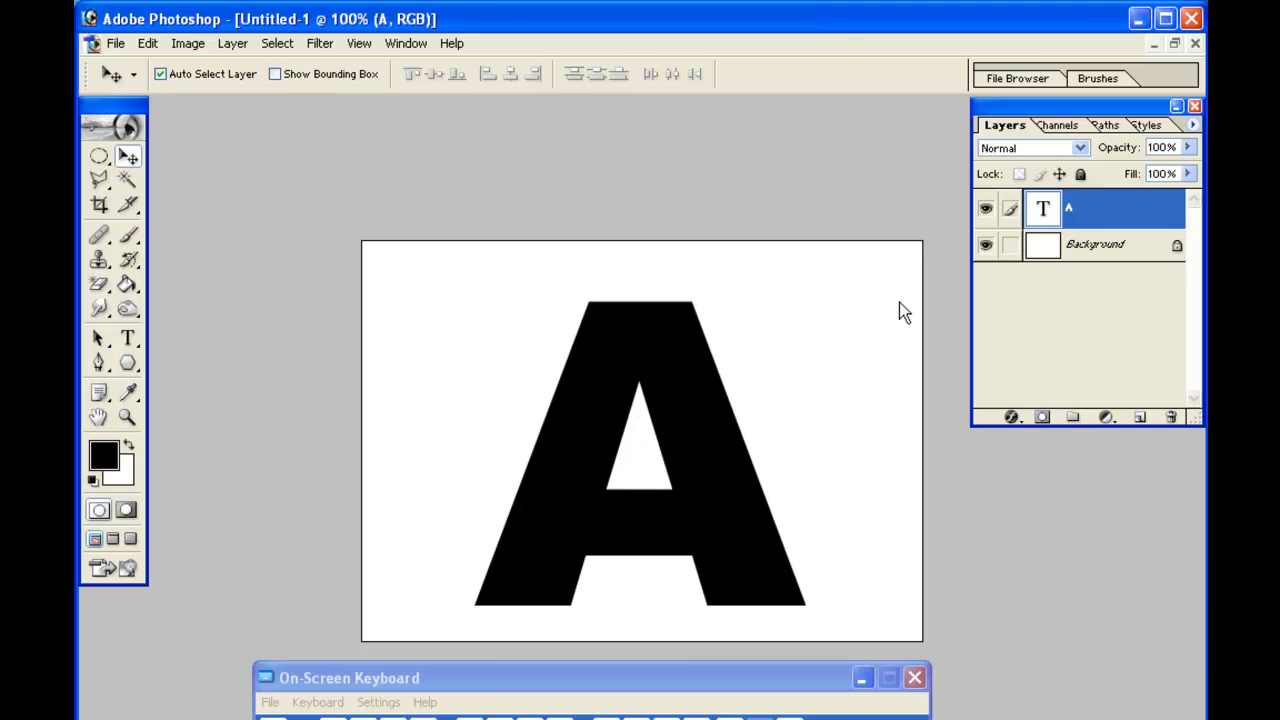
Centre the letter A vertically and horizontally on the canvas by temporarily linking its layer to the Background layer
click(1053, 251)
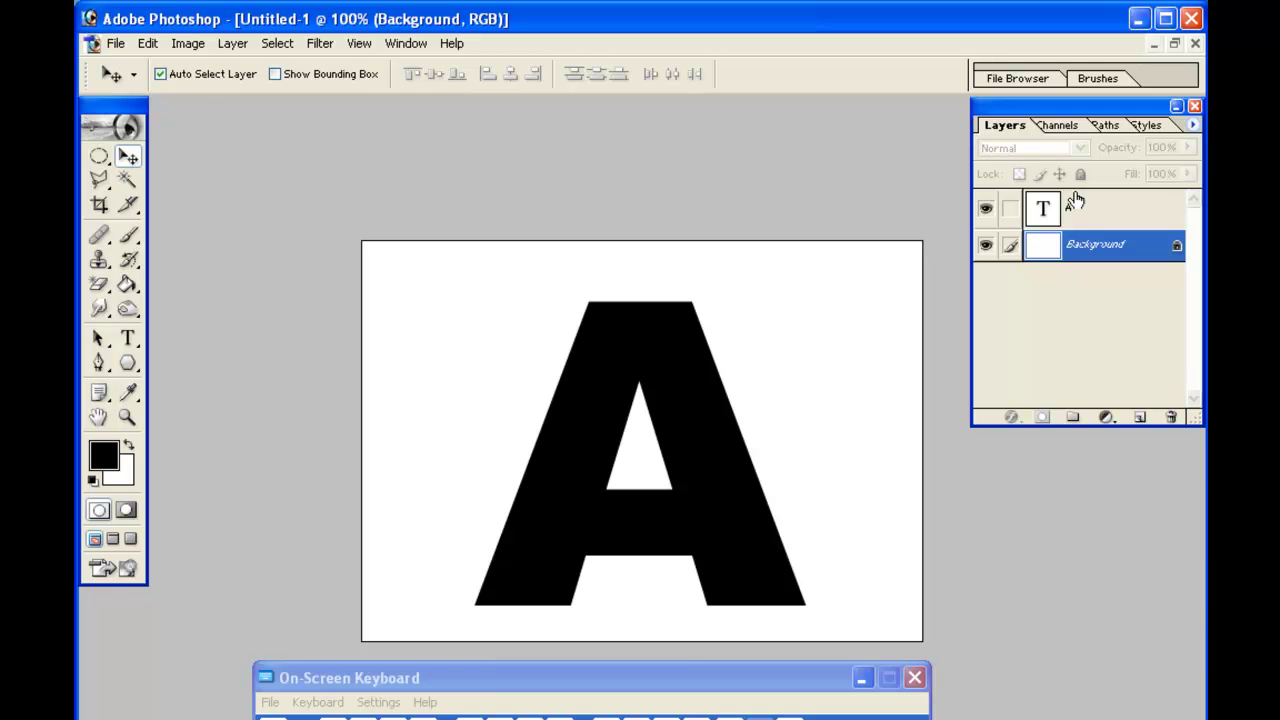
click(1010, 208)
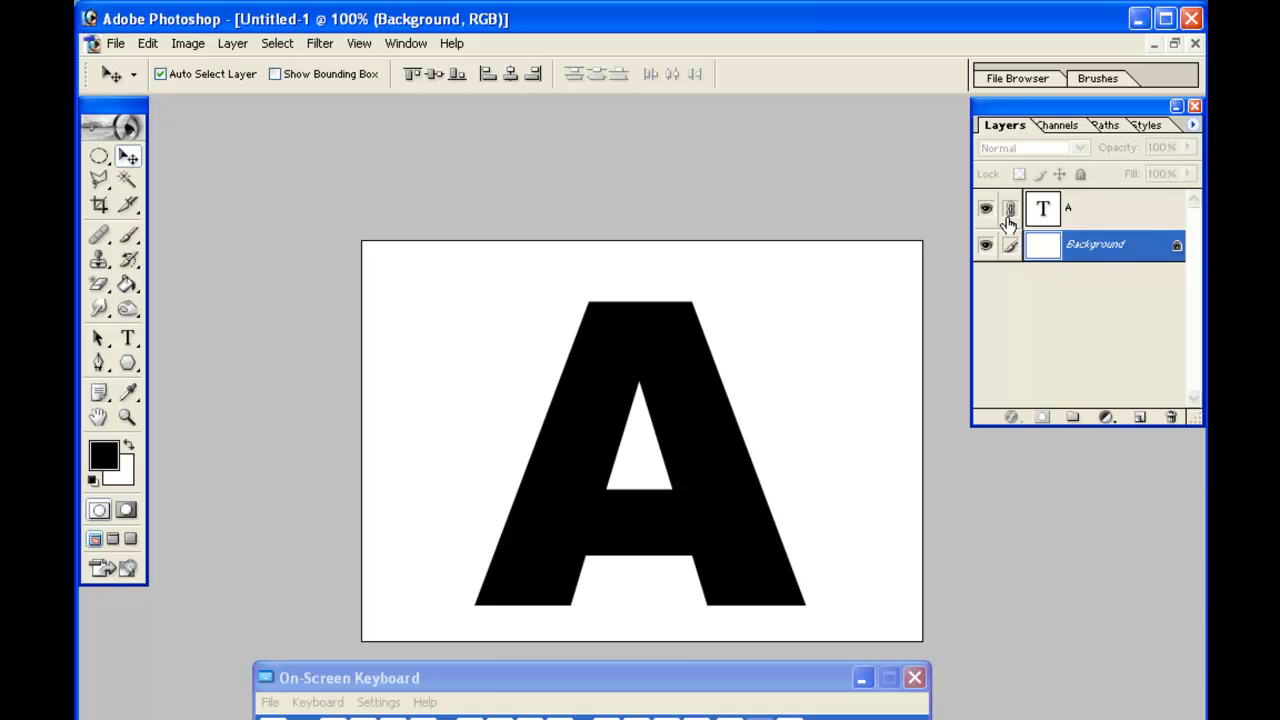
click(1010, 208)
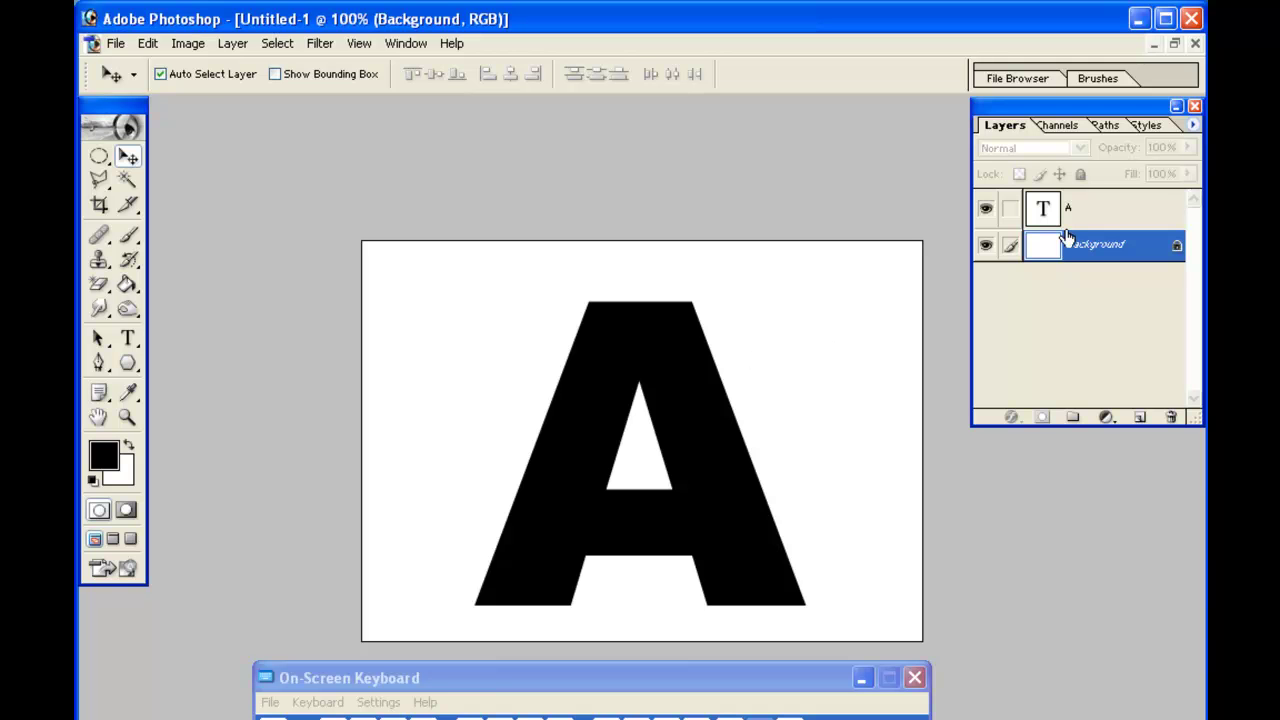
click(1010, 214)
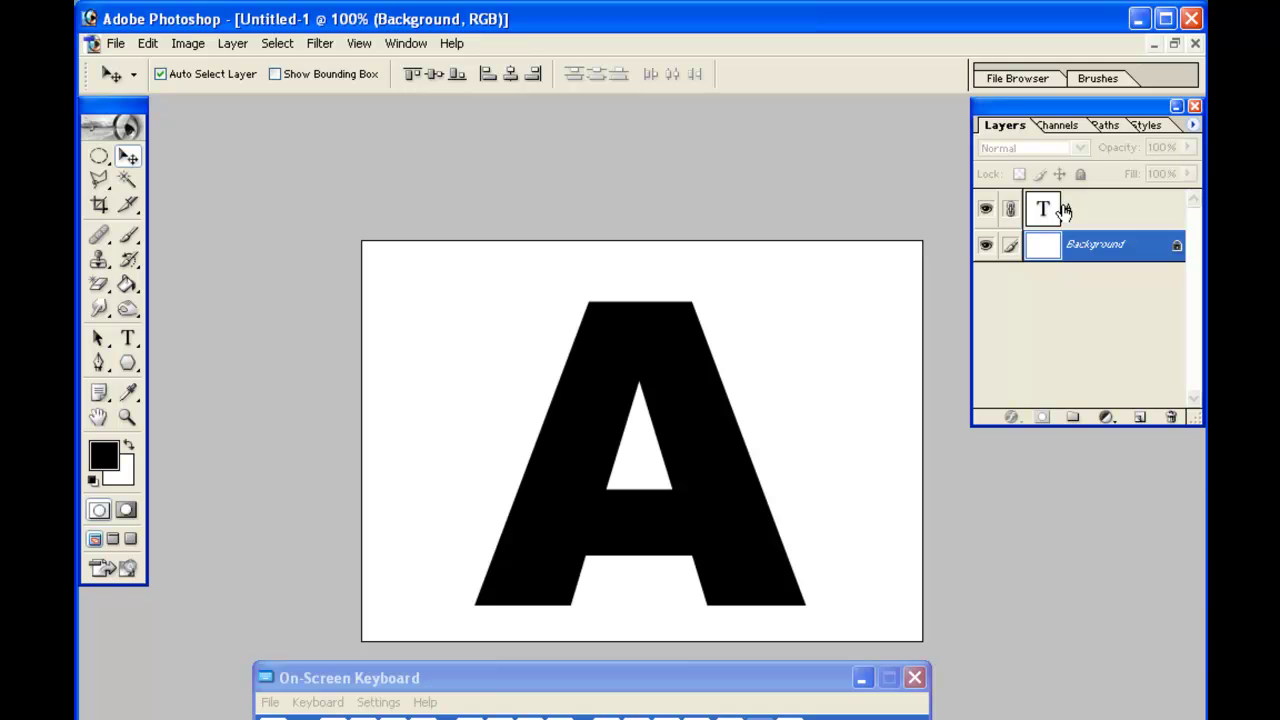
click(433, 79)
click(511, 82)
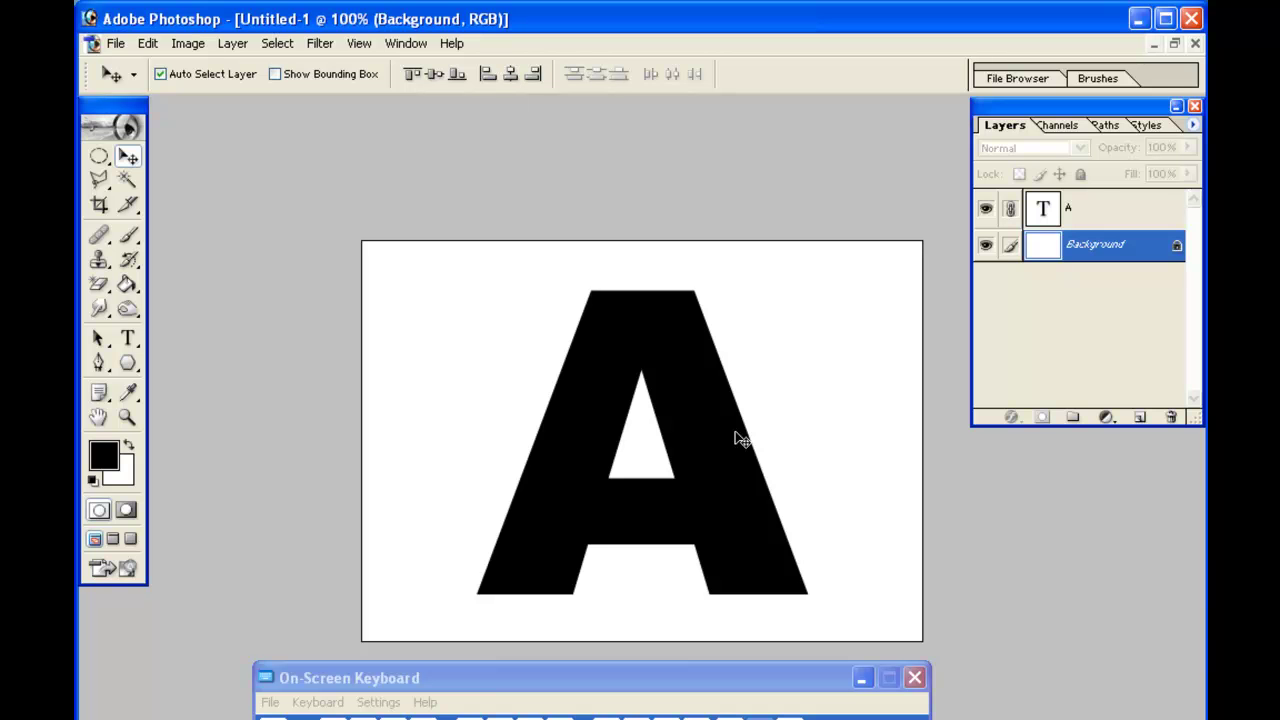
click(1004, 208)
Change the text colour of the letter A to the muted gold #B4A16E
click(1081, 222)
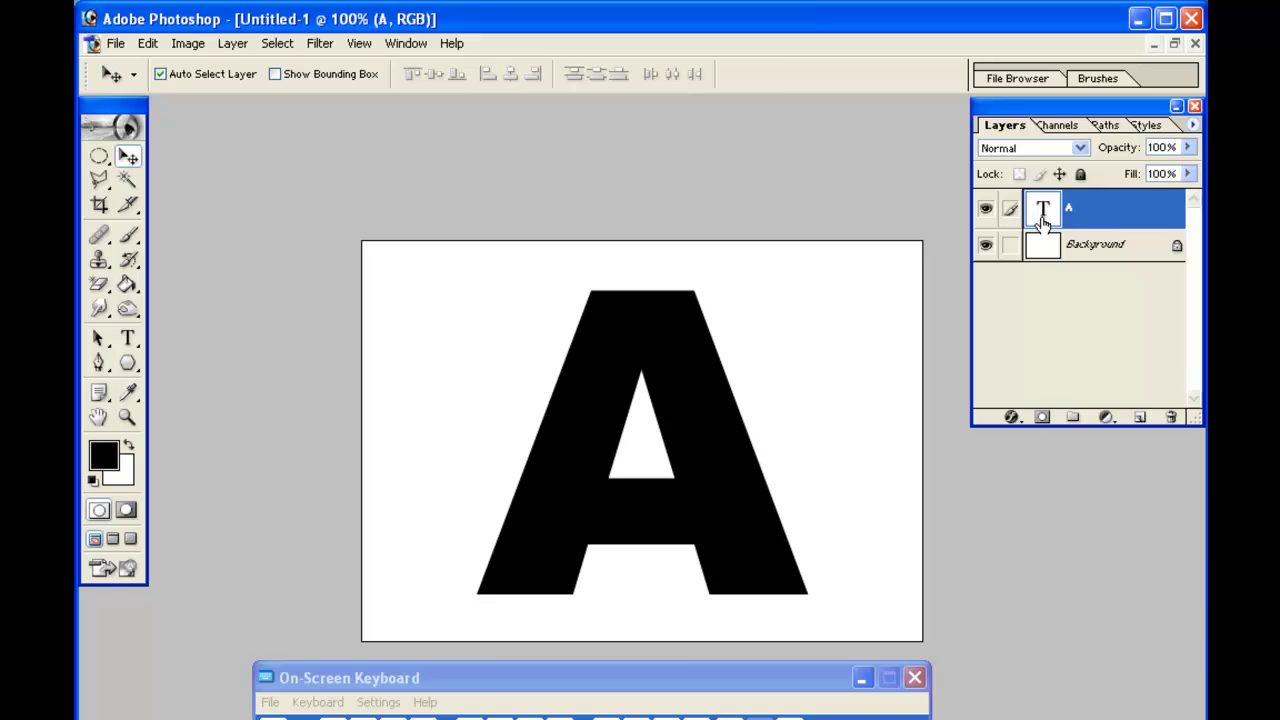
click(128, 340)
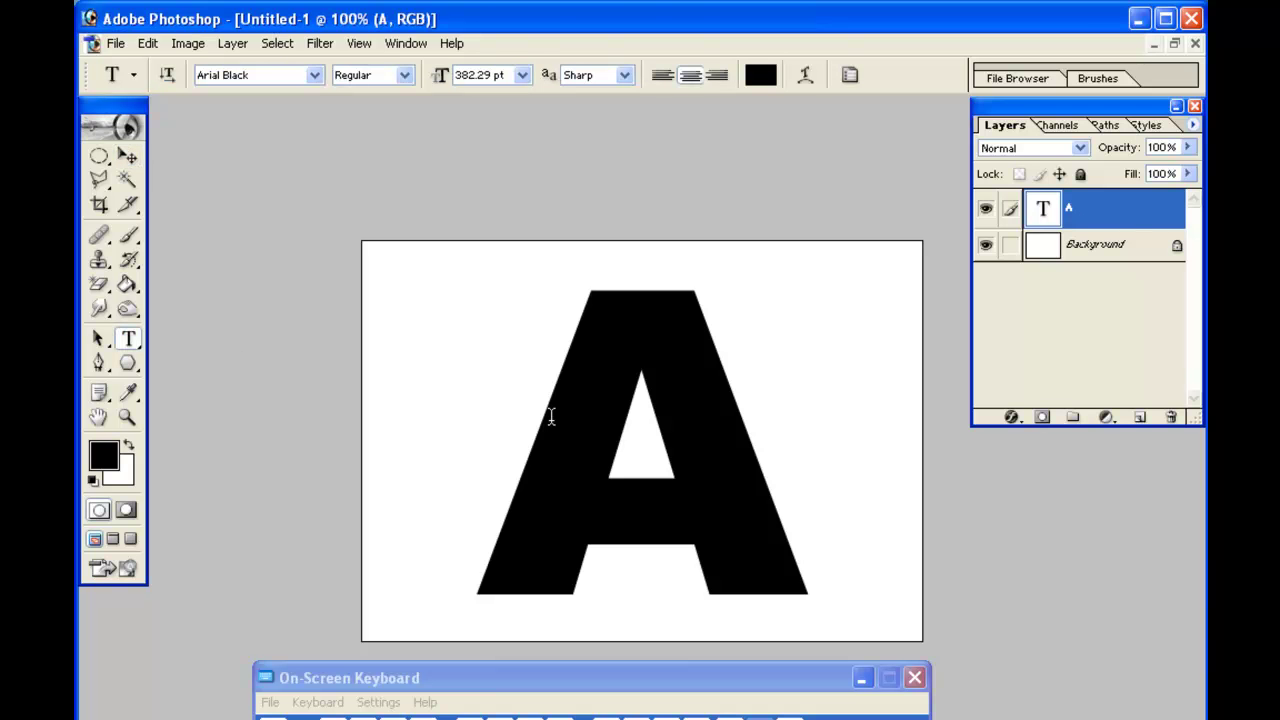
click(760, 84)
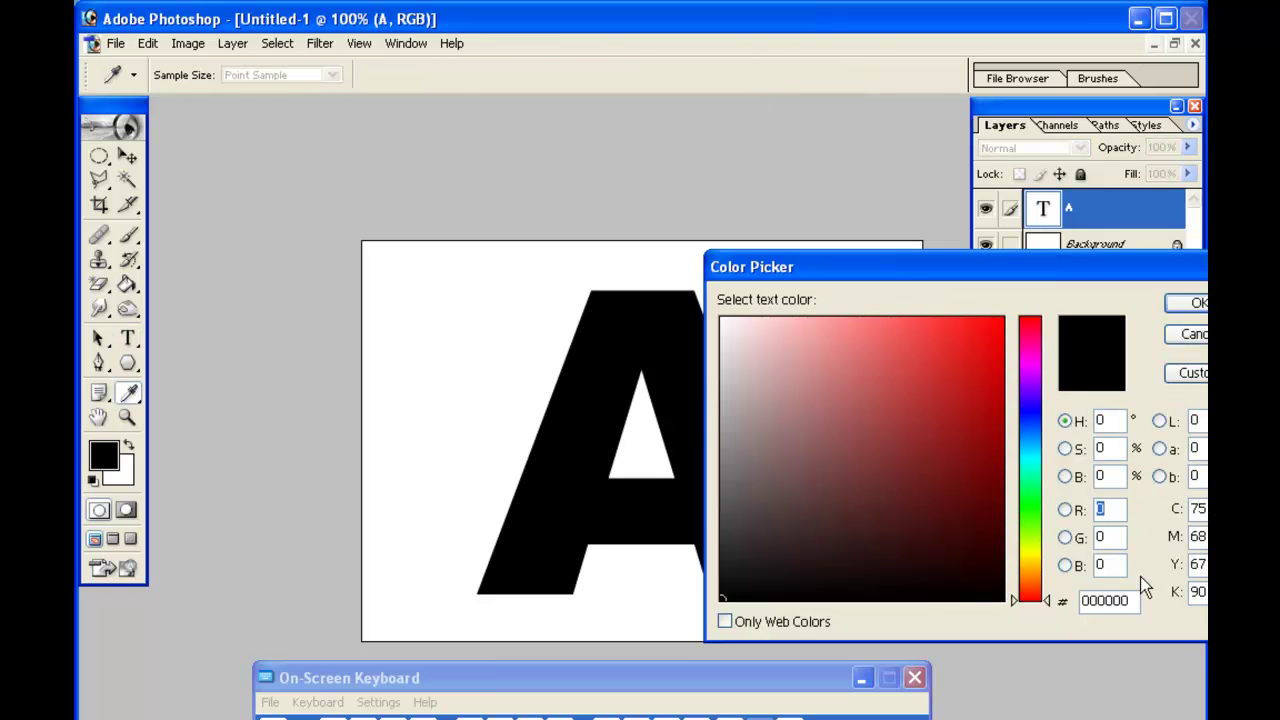
click(1016, 591)
drag(1018, 591, 1016, 566)
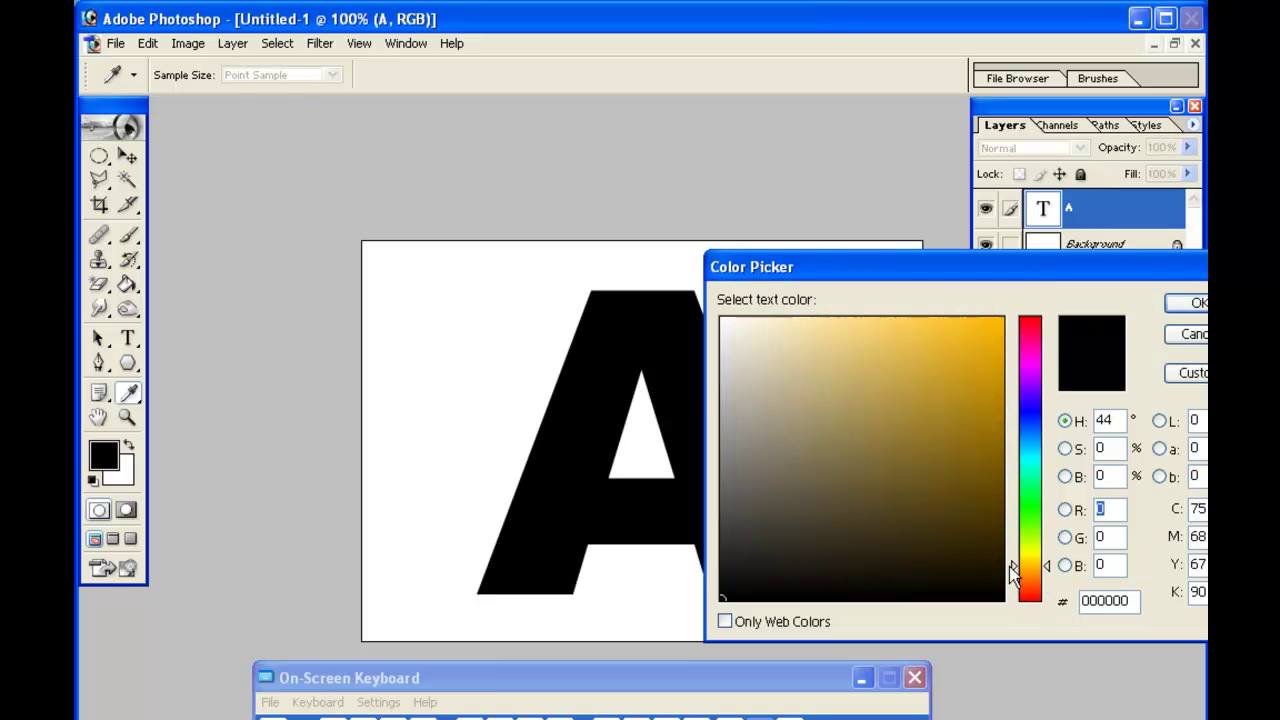
click(962, 387)
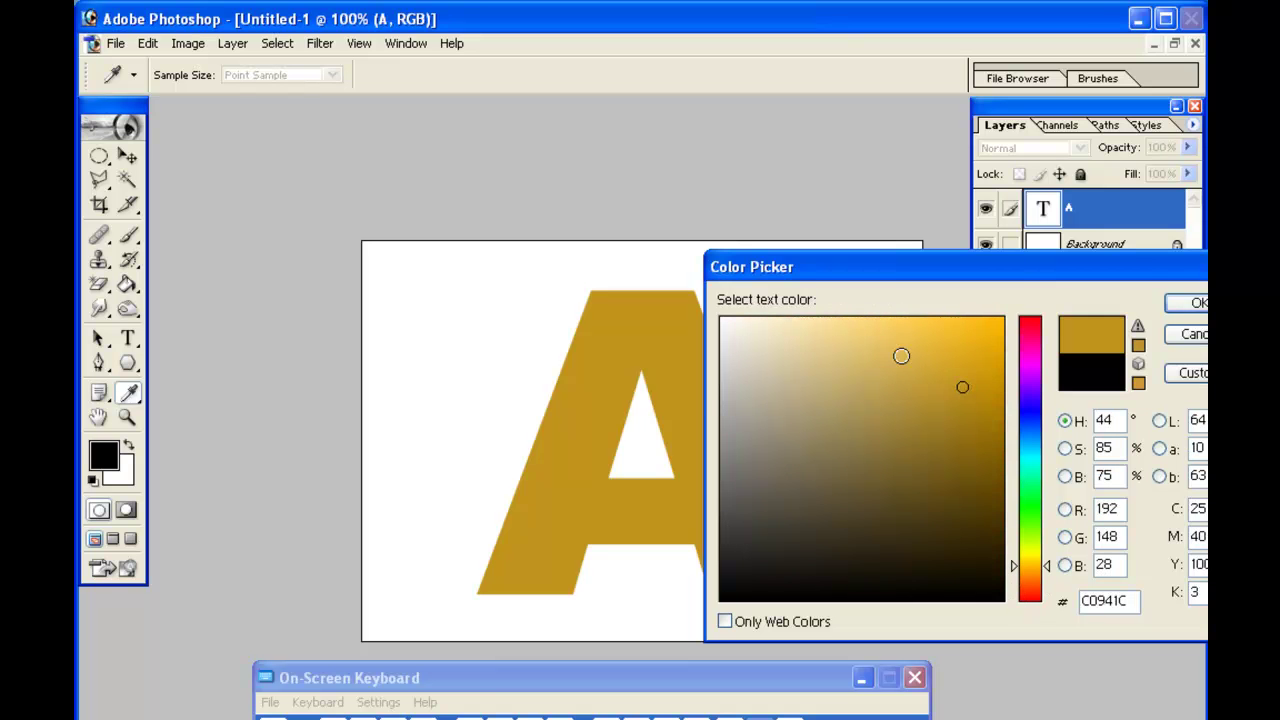
click(838, 351)
click(838, 405)
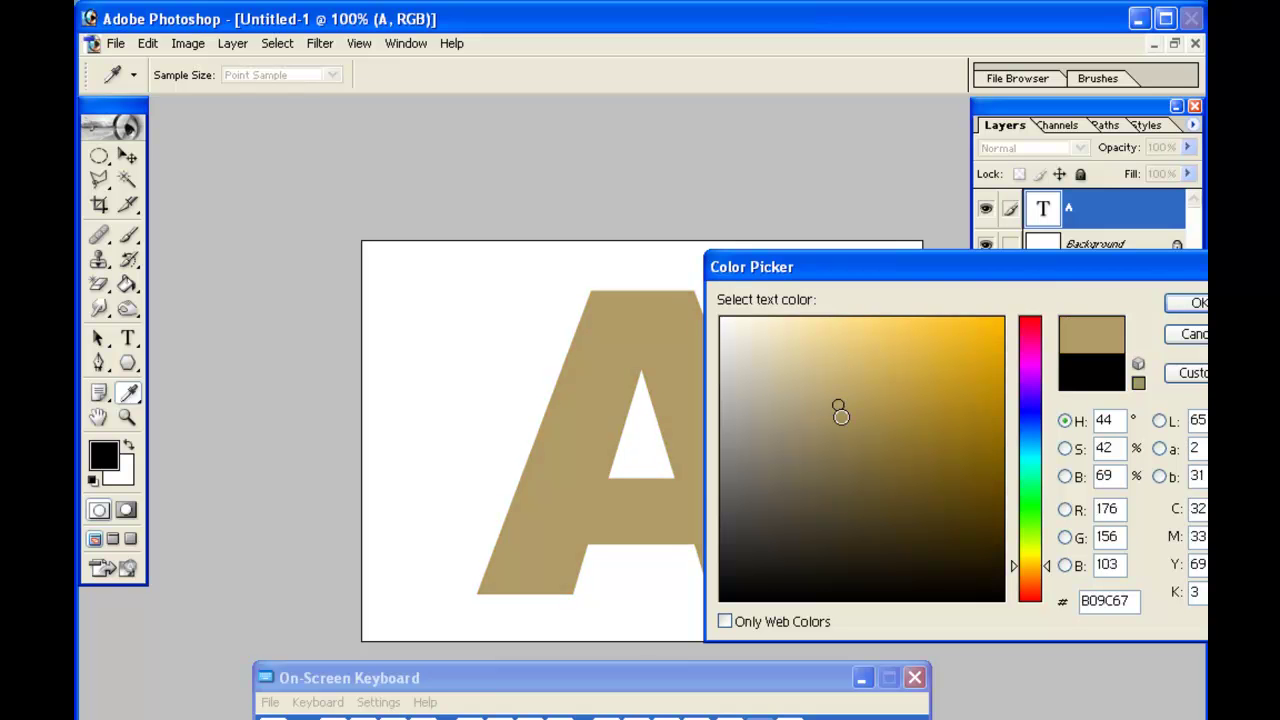
click(818, 380)
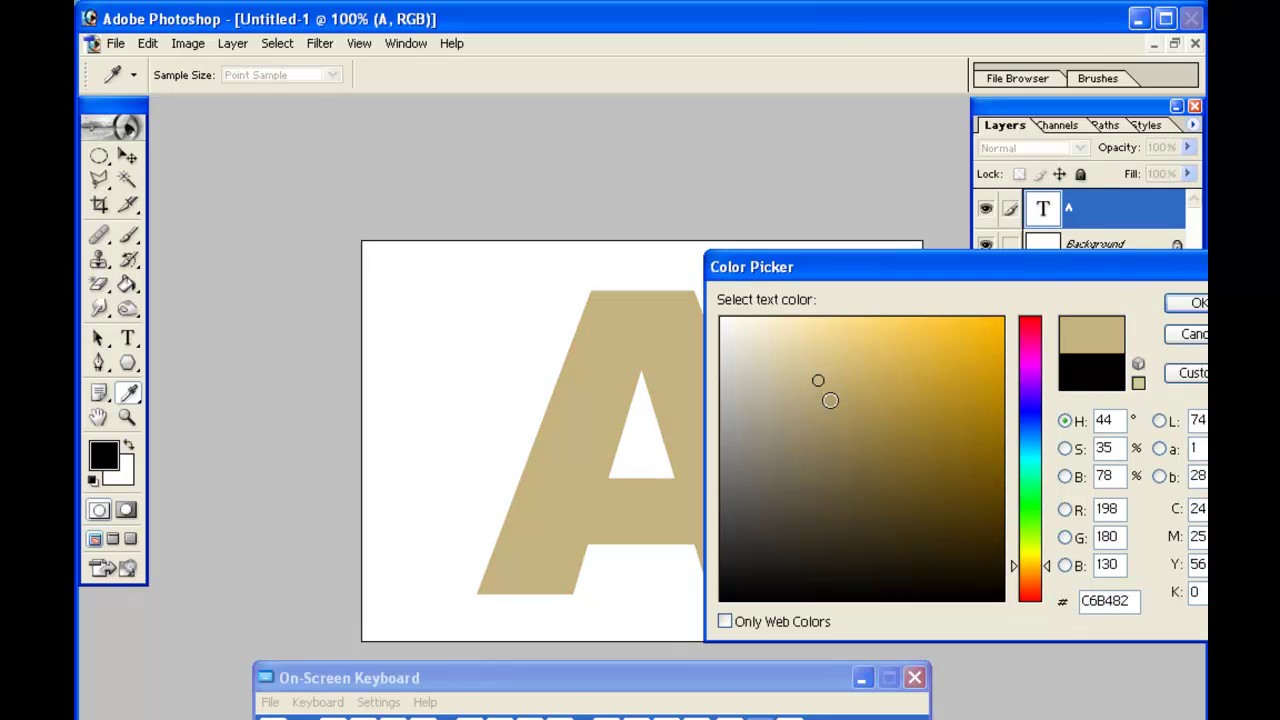
click(830, 400)
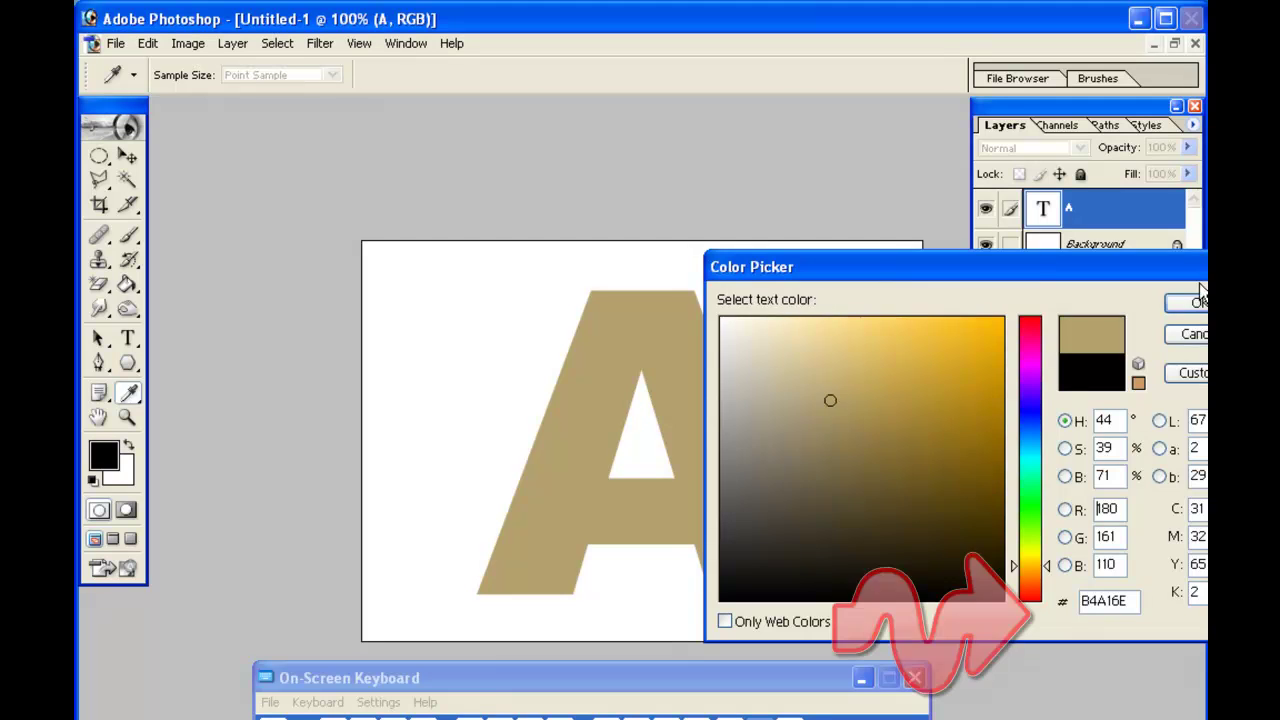
click(1193, 301)
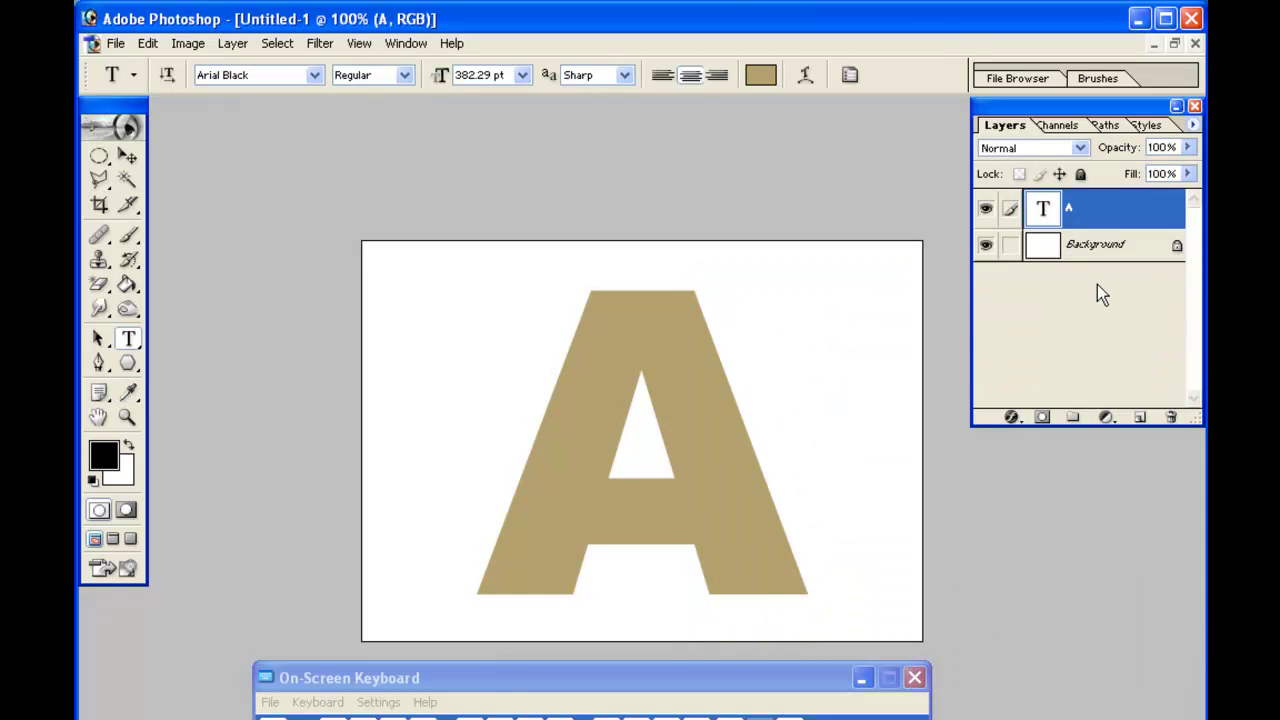
Add a drop shadow with the default settings to the letter A layer, keeping the letter in view beside the style settings
click(1011, 417)
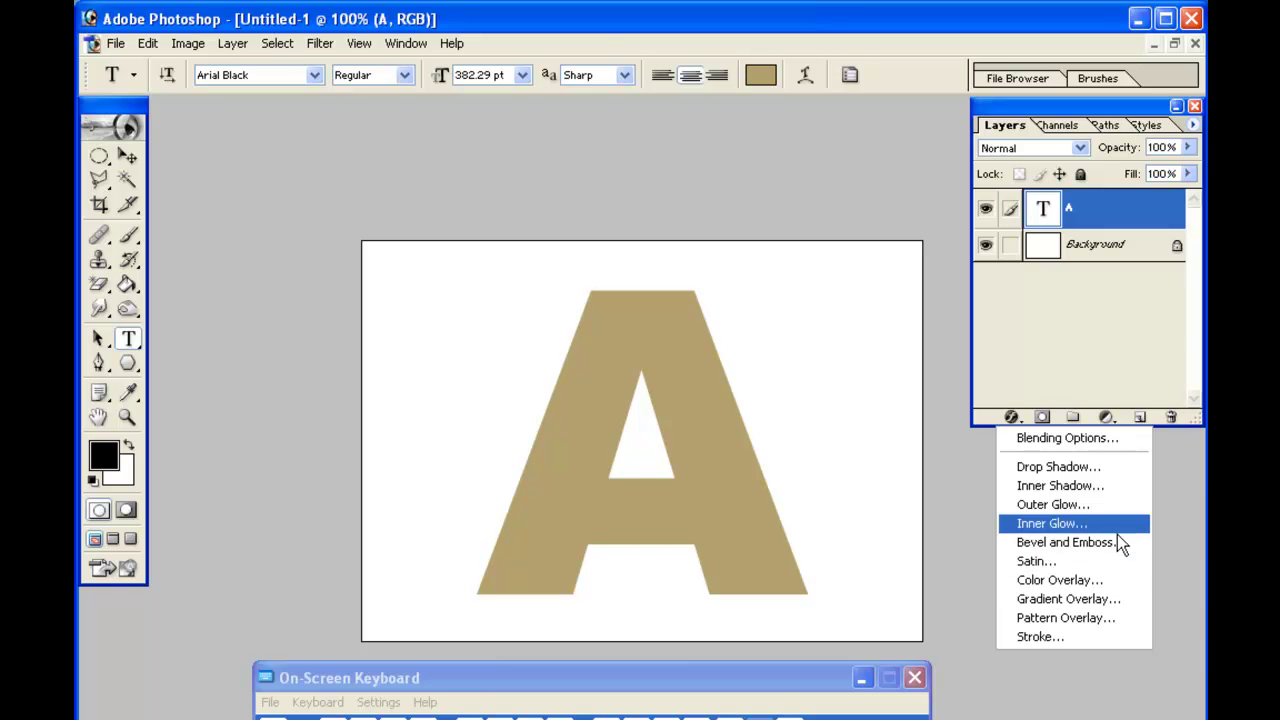
click(1117, 465)
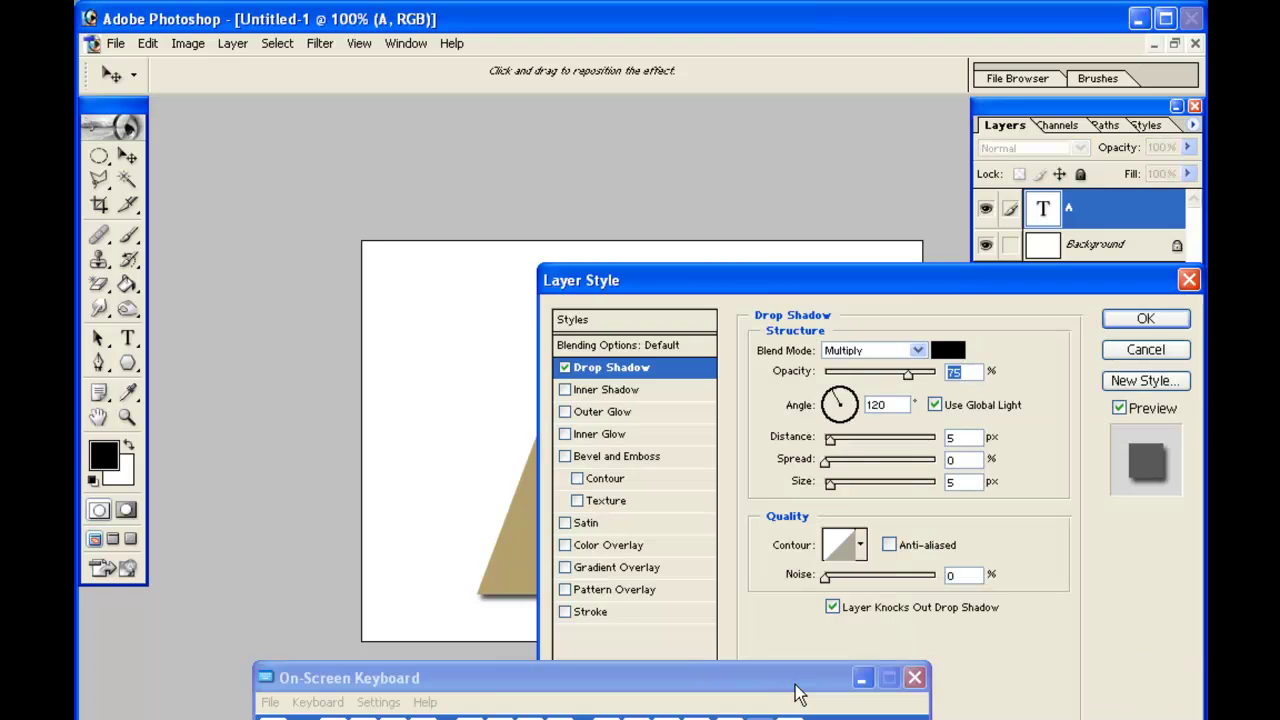
drag(790, 693, 405, 597)
click(987, 437)
drag(886, 289, 1020, 272)
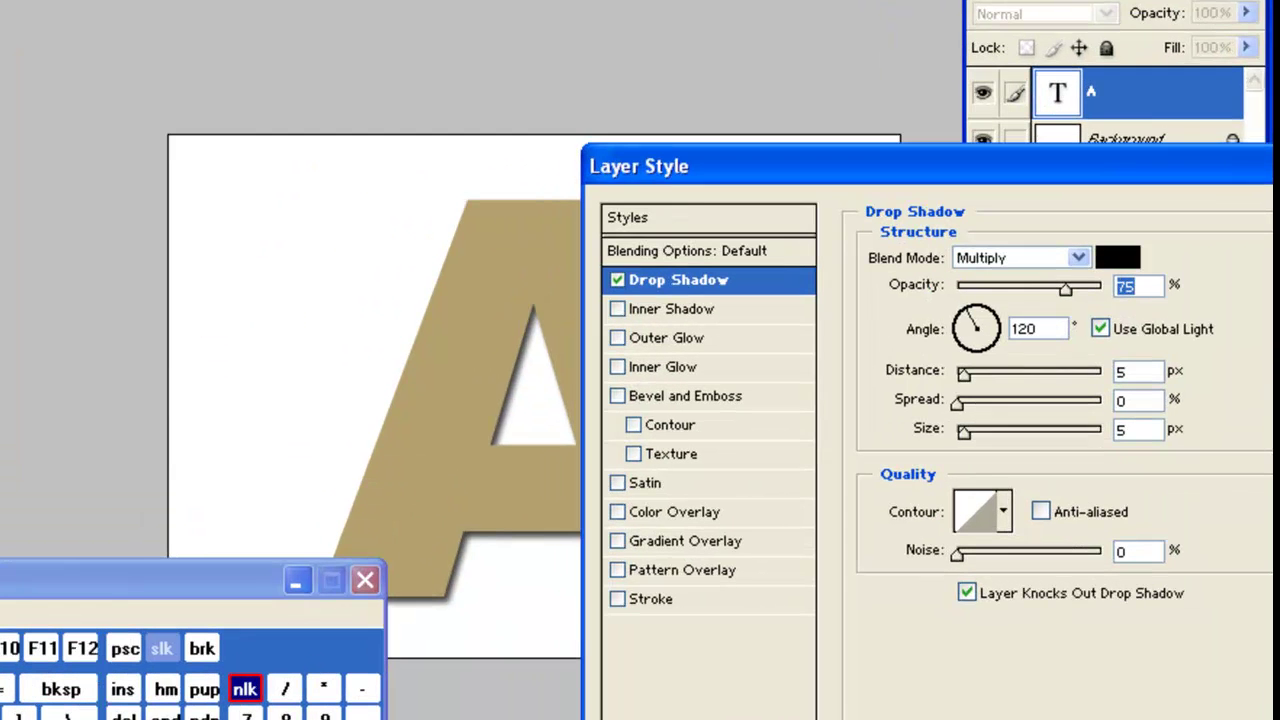
drag(985, 152, 1007, 126)
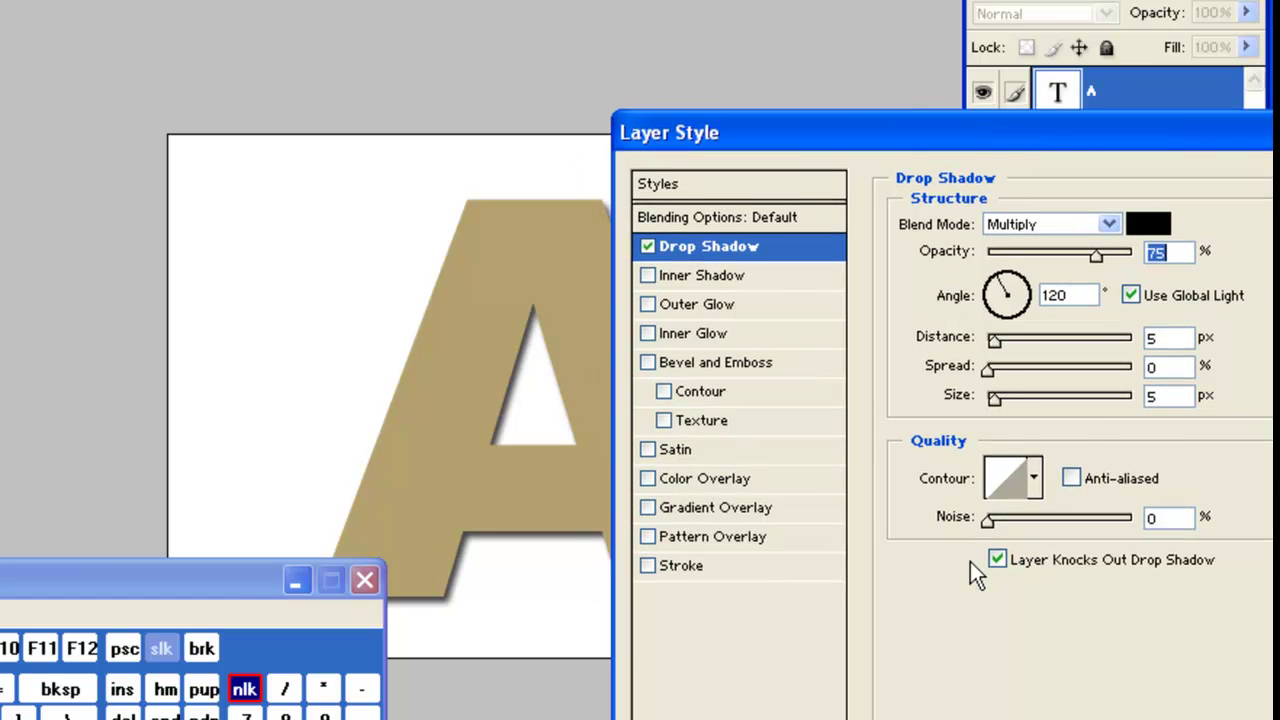
Add an inner bevel to the letter A with a size of 13 px and a depth of 291%, and apply the layer style
click(727, 366)
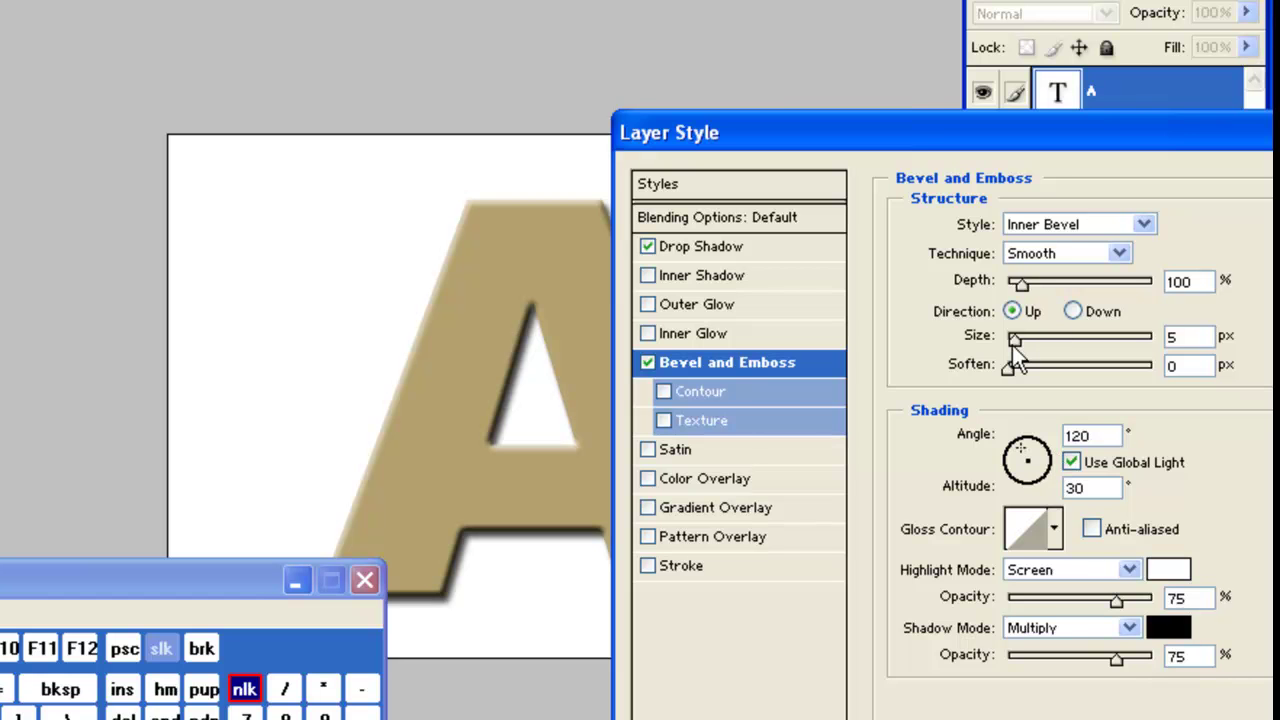
drag(1012, 345, 1024, 345)
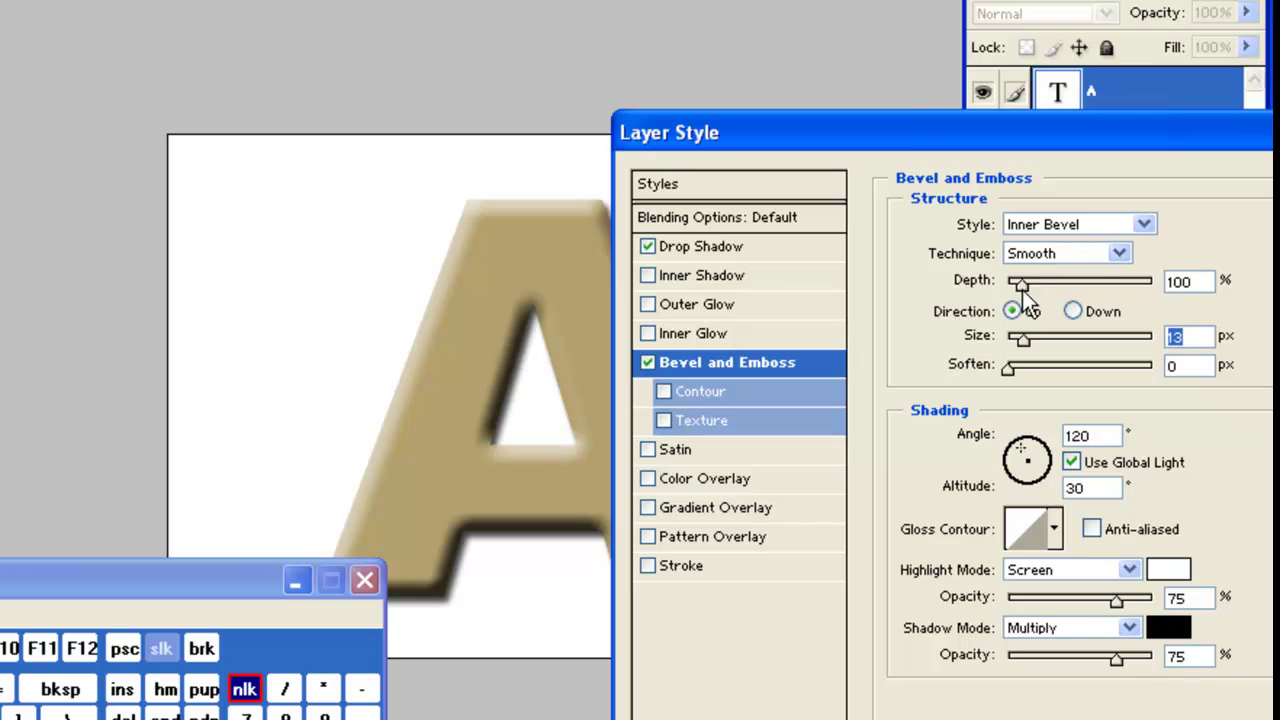
drag(1021, 290, 1192, 296)
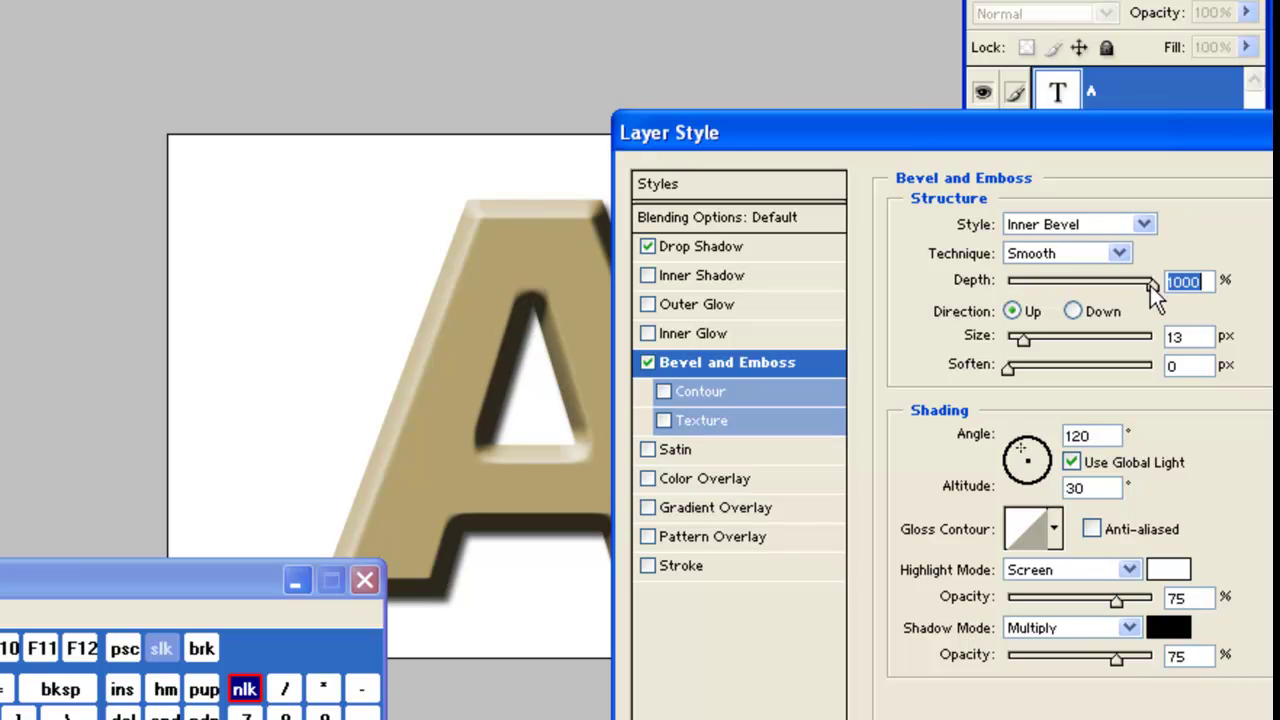
drag(1150, 286, 1050, 291)
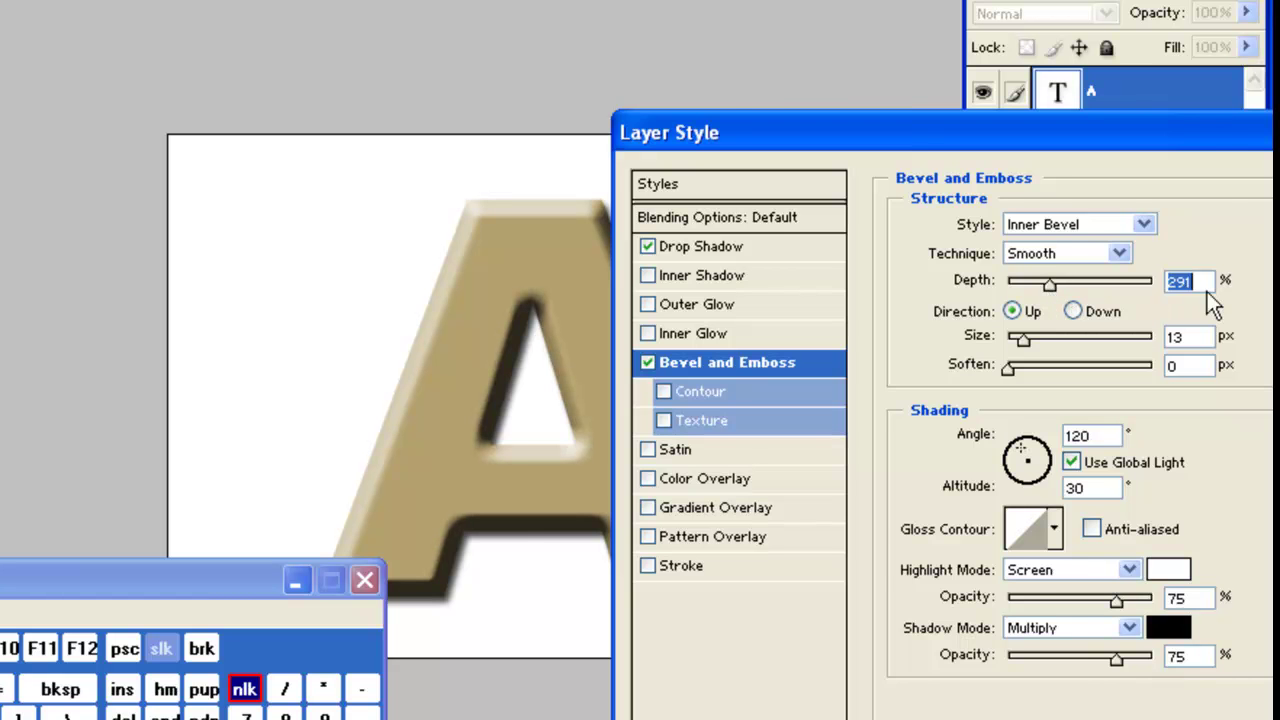
drag(1209, 146, 1082, 143)
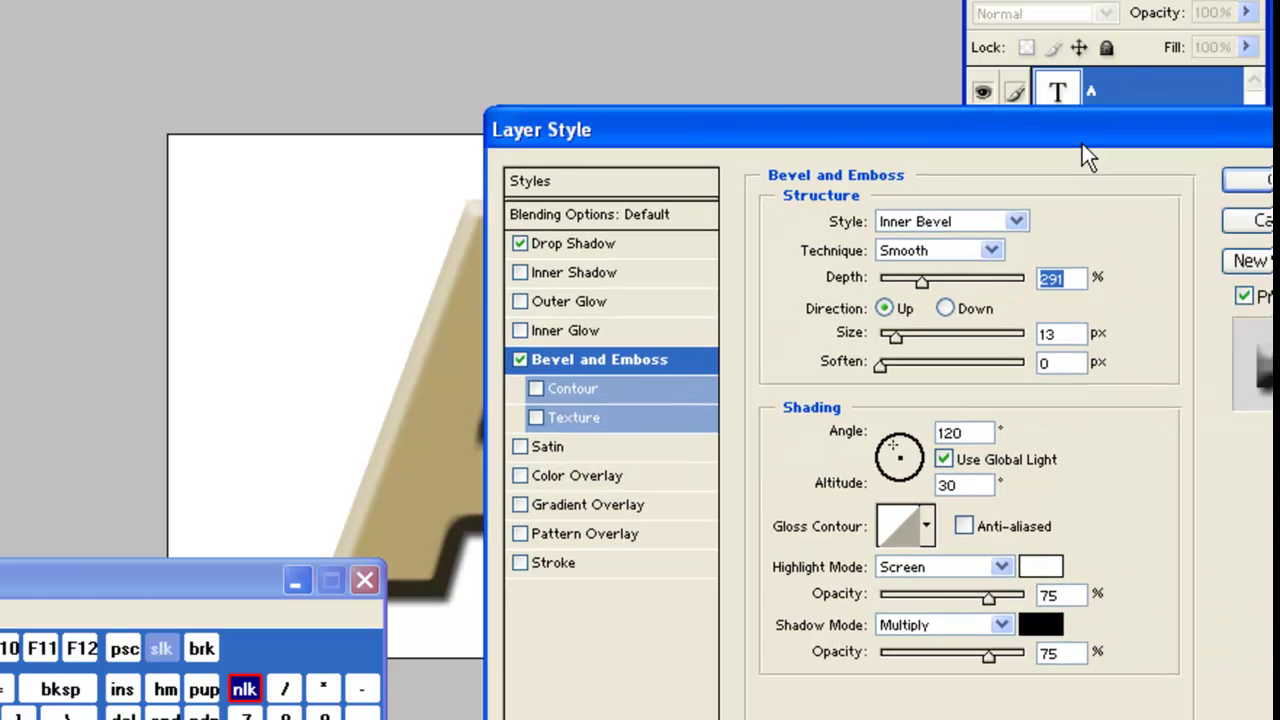
click(1248, 179)
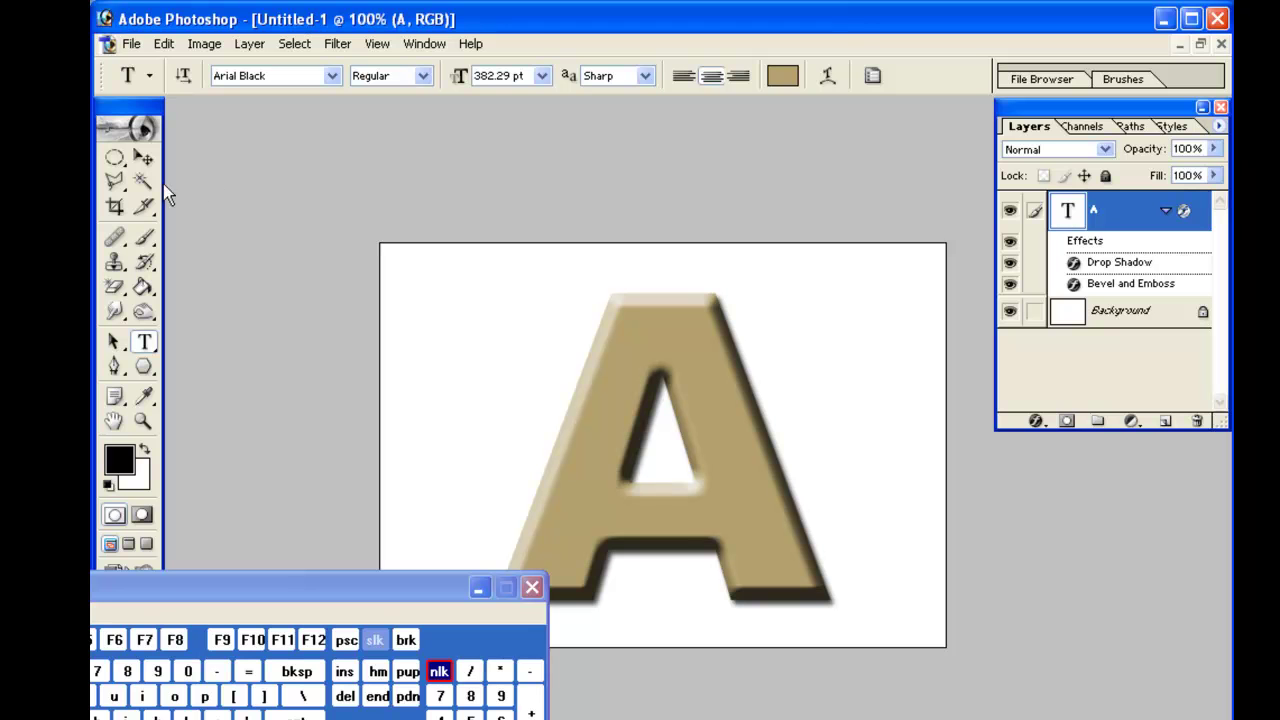
Create a new layer above the letter A and fill it with a dark golden brown as the foreground colour
click(144, 160)
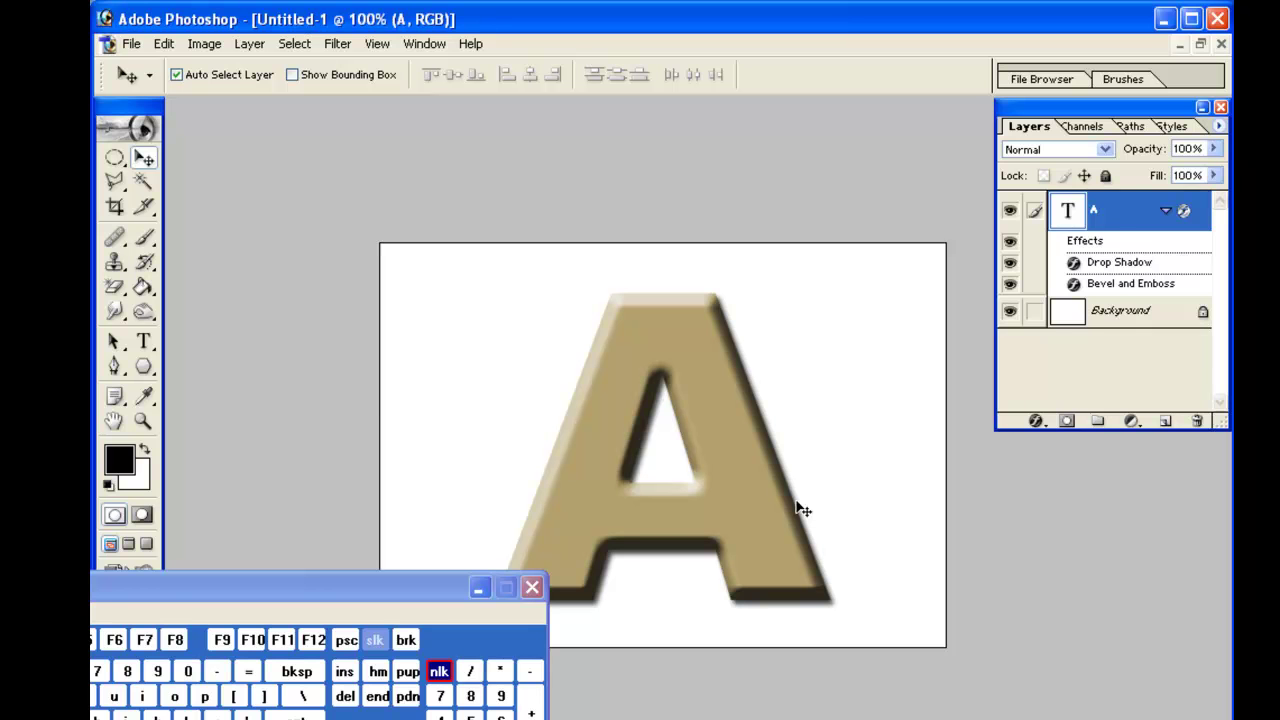
click(1165, 420)
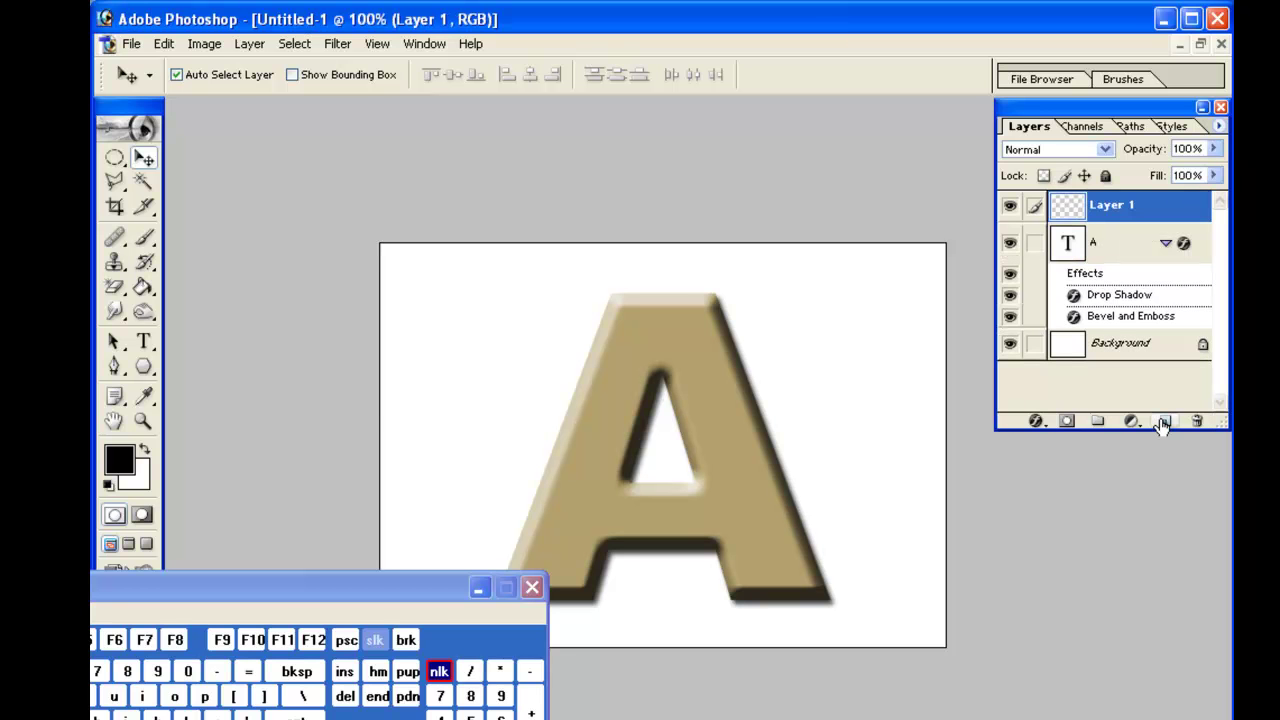
click(122, 463)
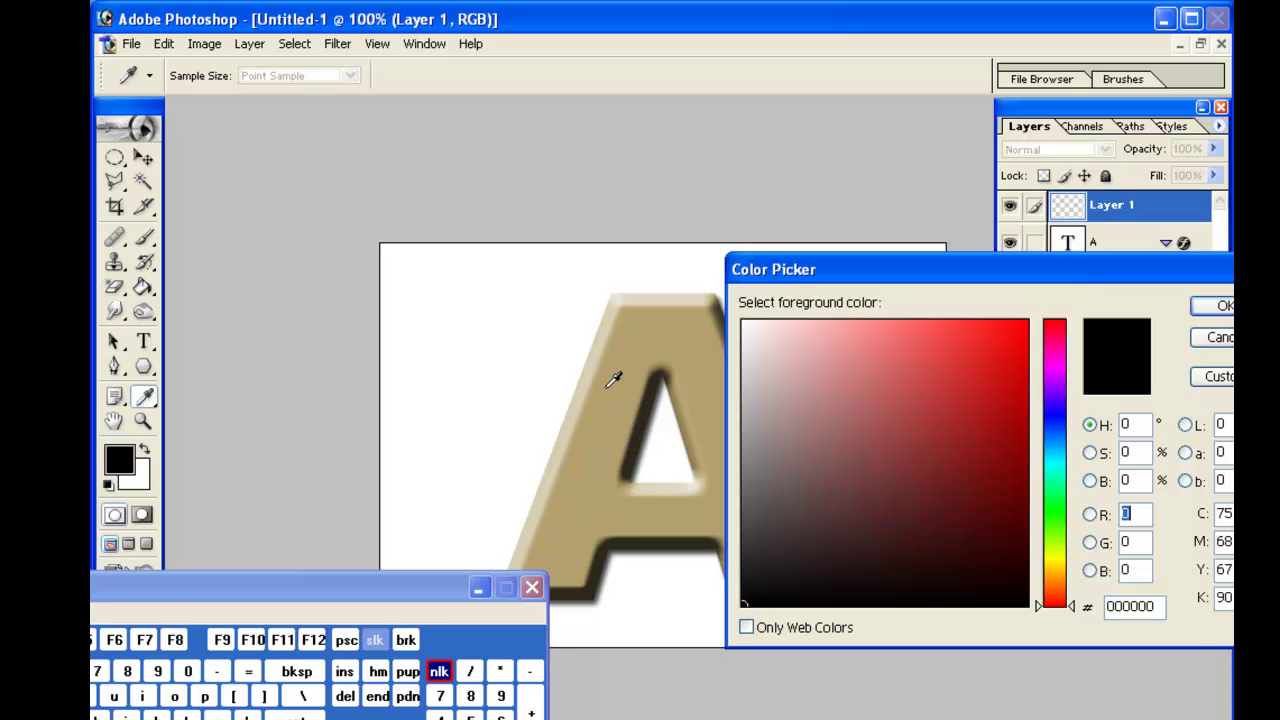
click(647, 336)
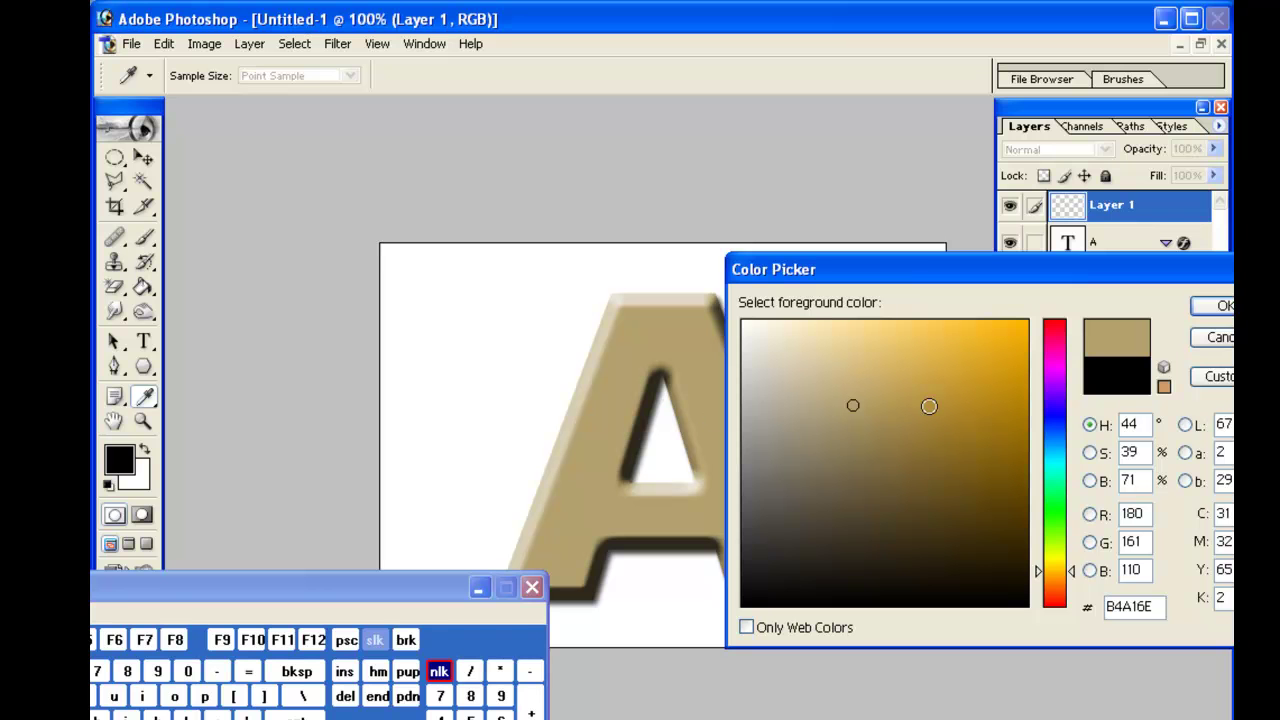
click(900, 458)
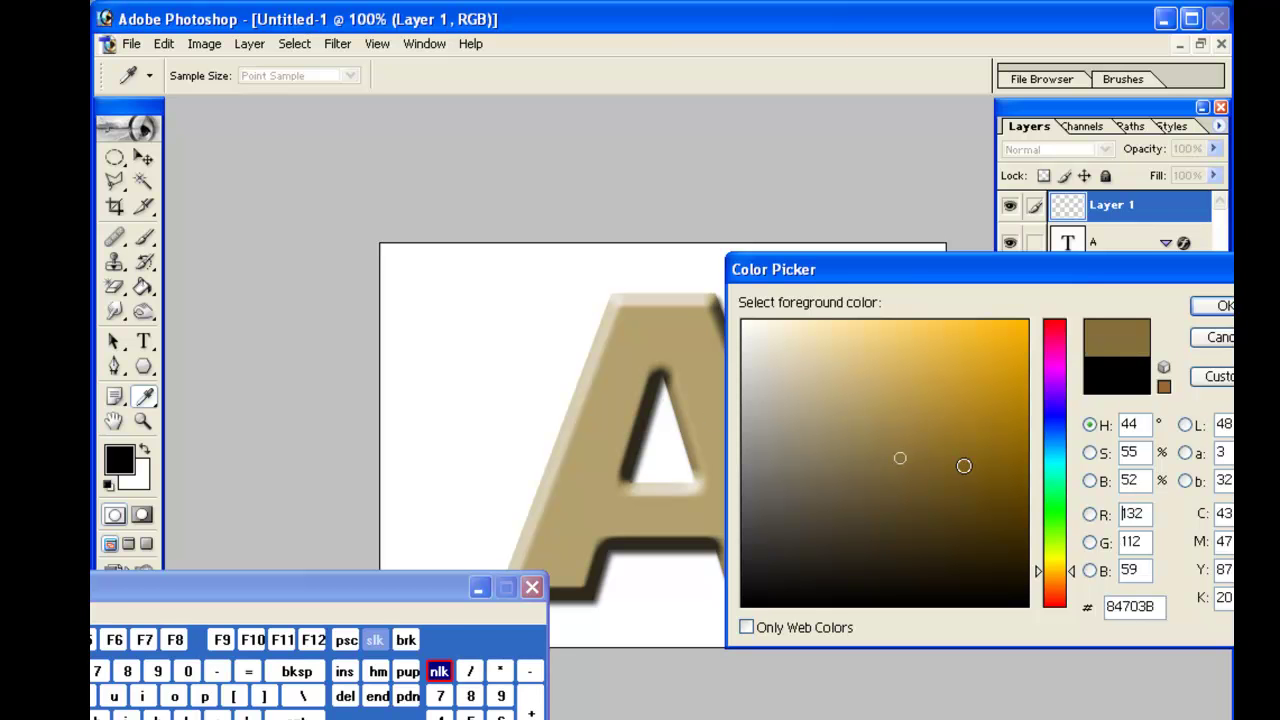
click(963, 466)
click(1001, 466)
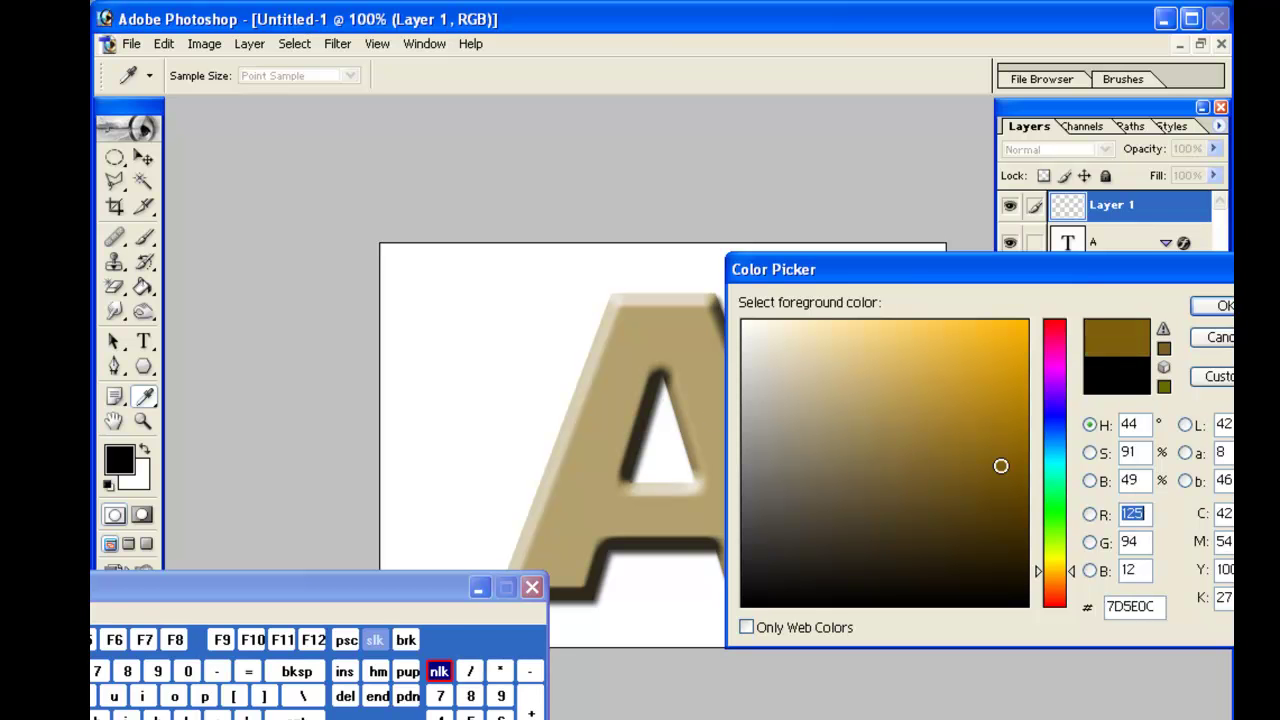
click(1006, 481)
click(1210, 306)
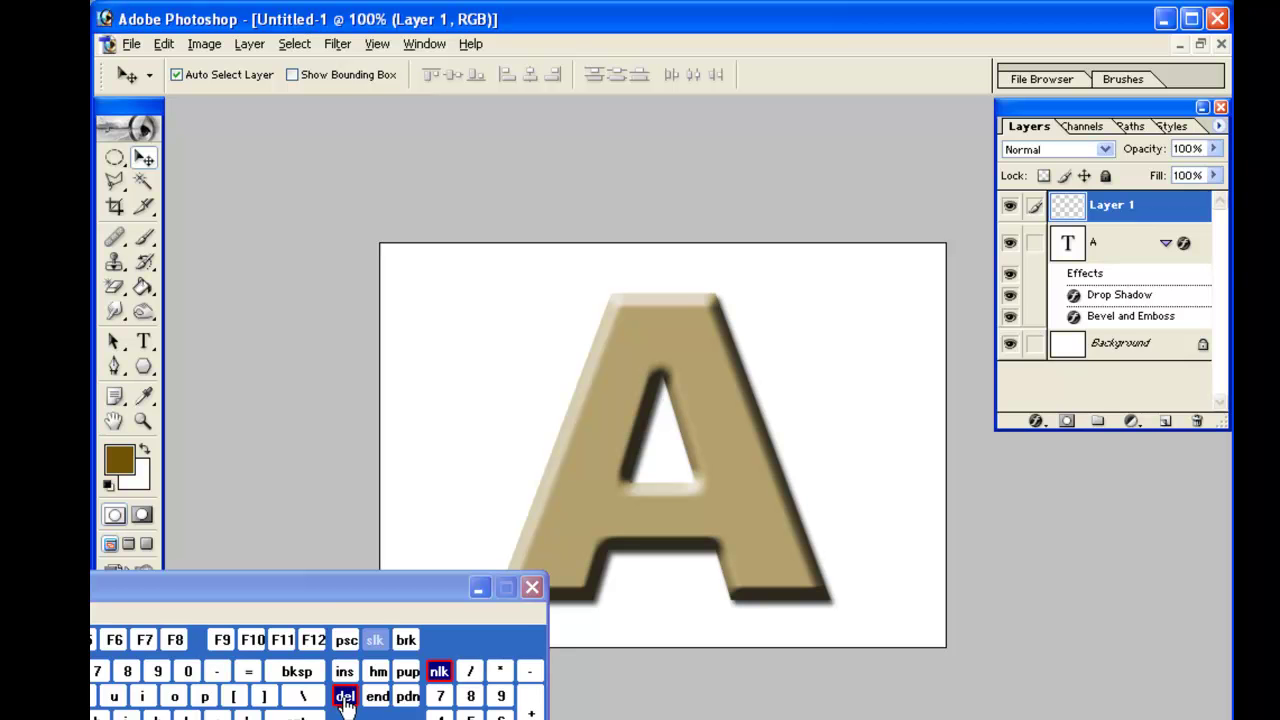
key(alt+Delete)
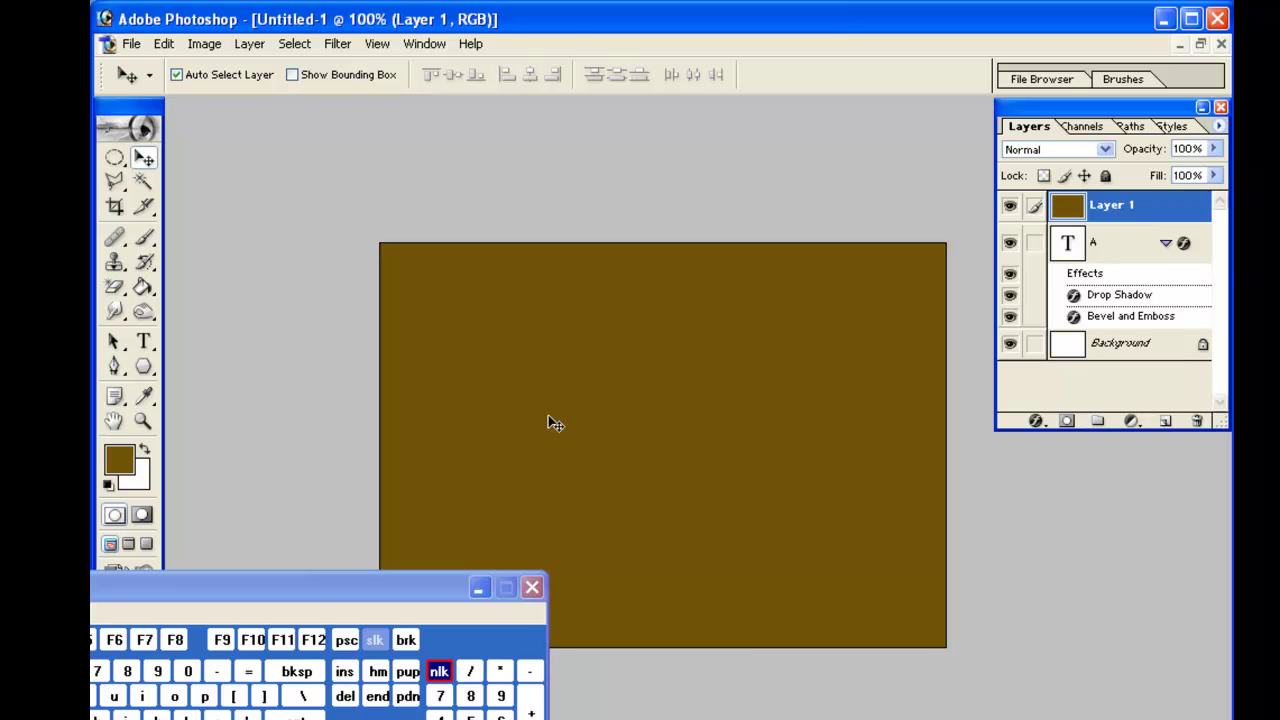
Start the Halftone Pattern filter on the brown layer, preview the Circle and Dot patterns, and choose the Line pattern type
click(328, 46)
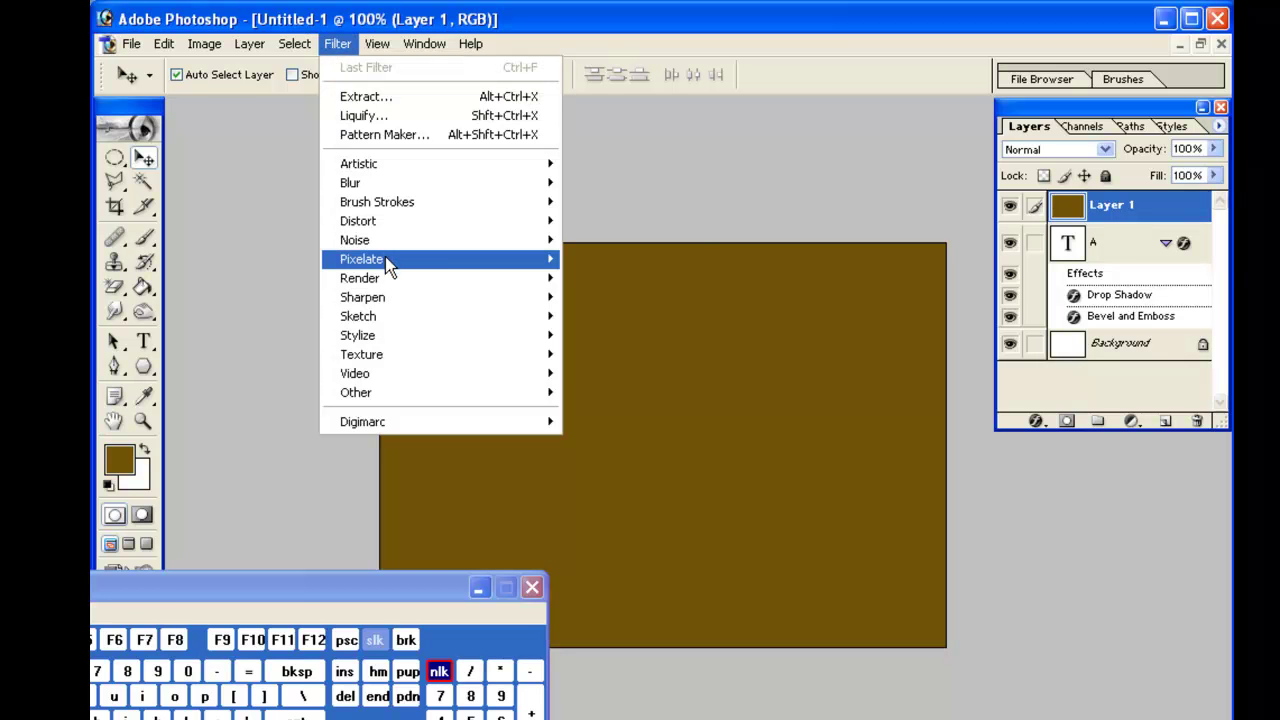
mouse_move(387, 261)
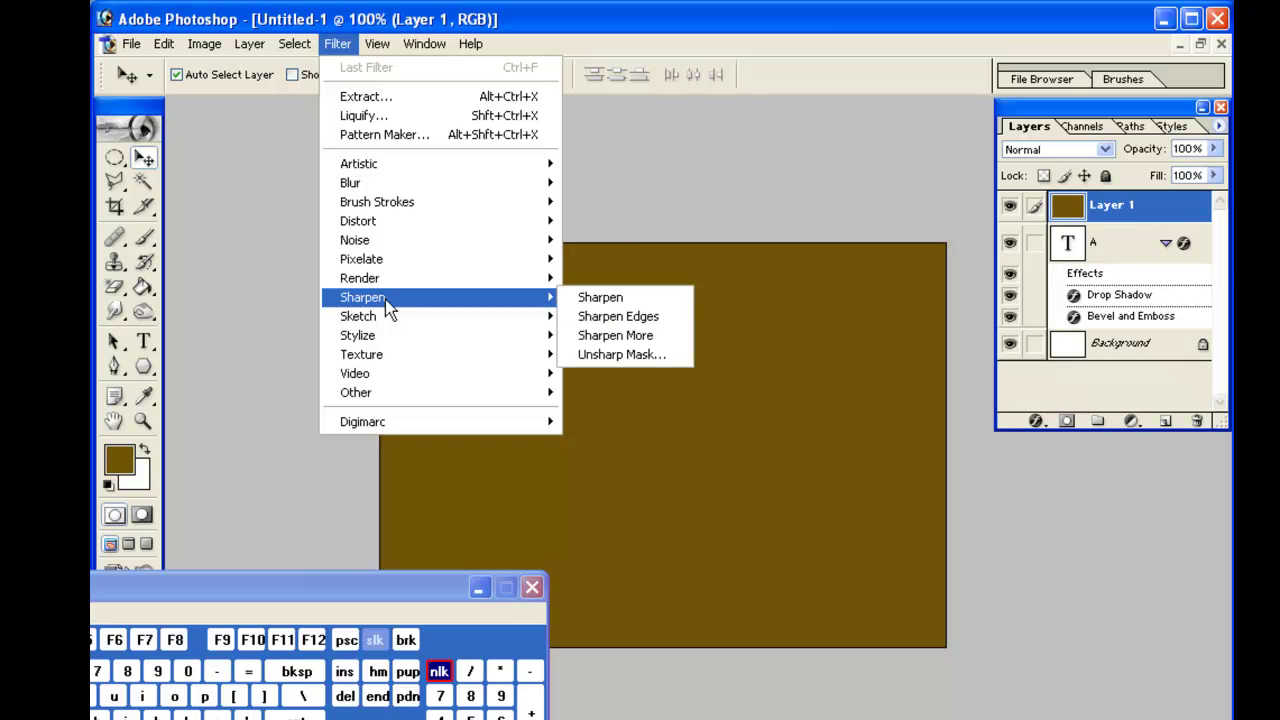
mouse_move(386, 318)
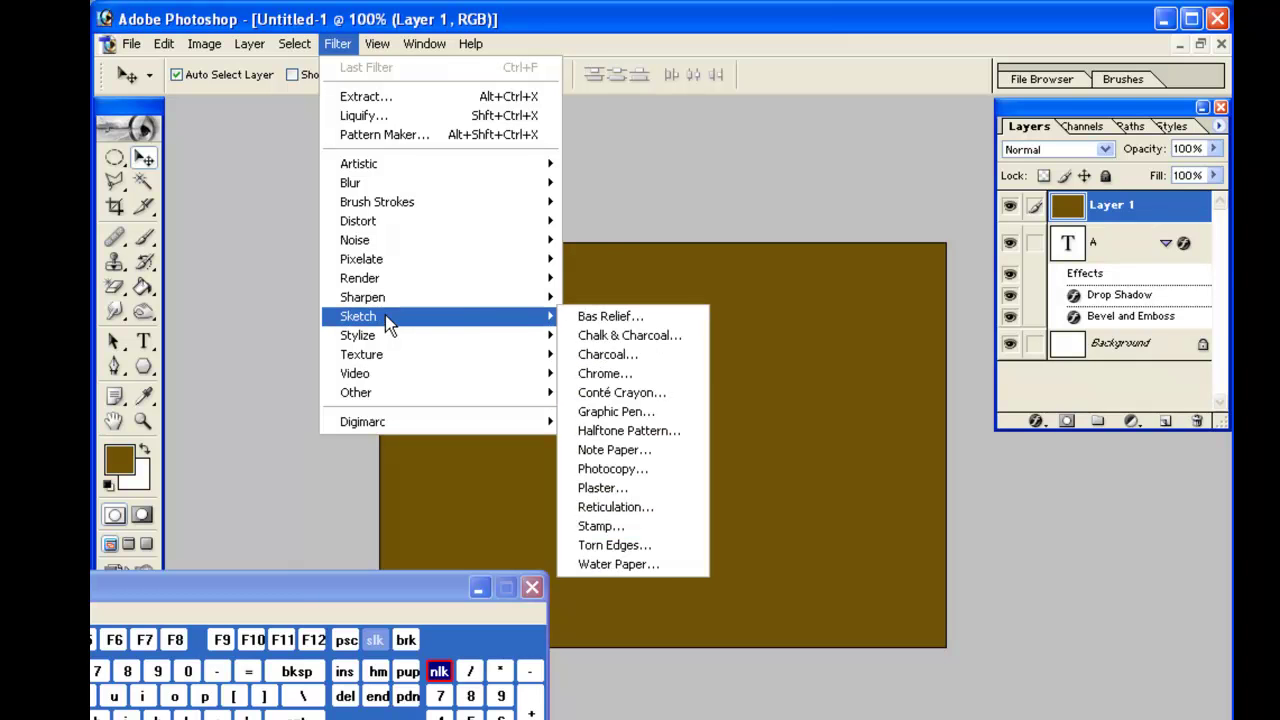
click(631, 432)
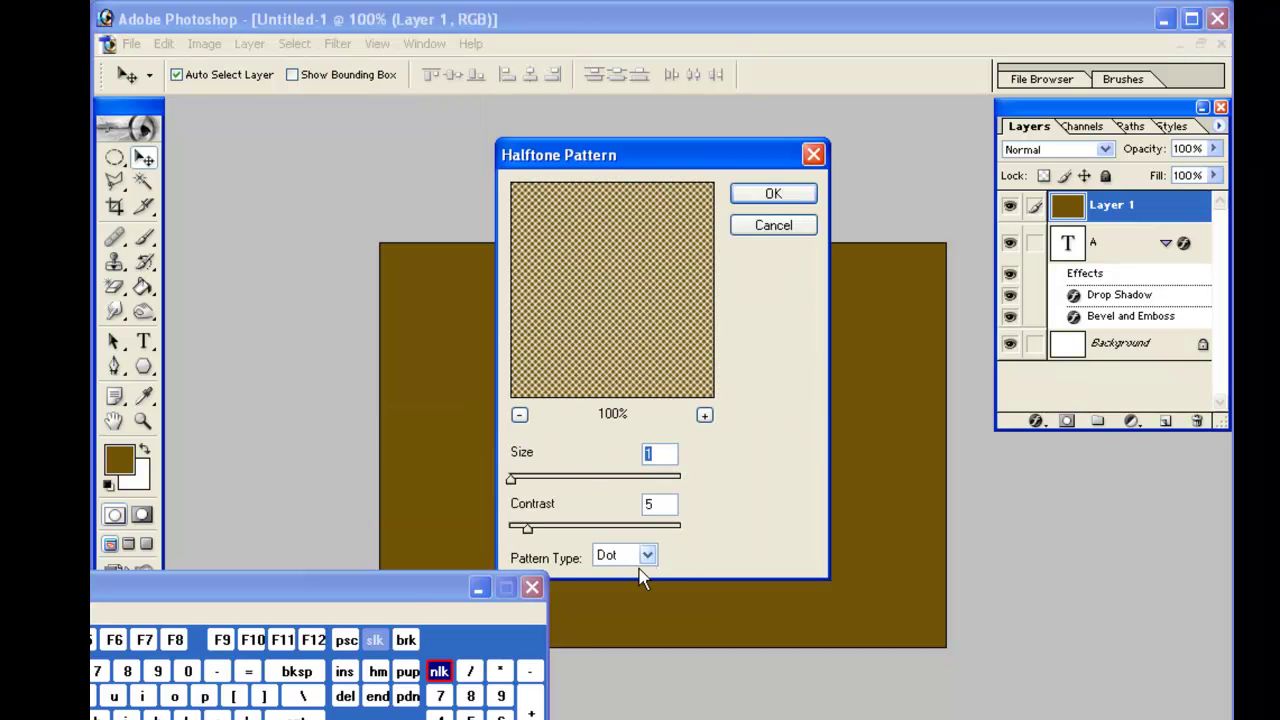
drag(431, 600, 398, 619)
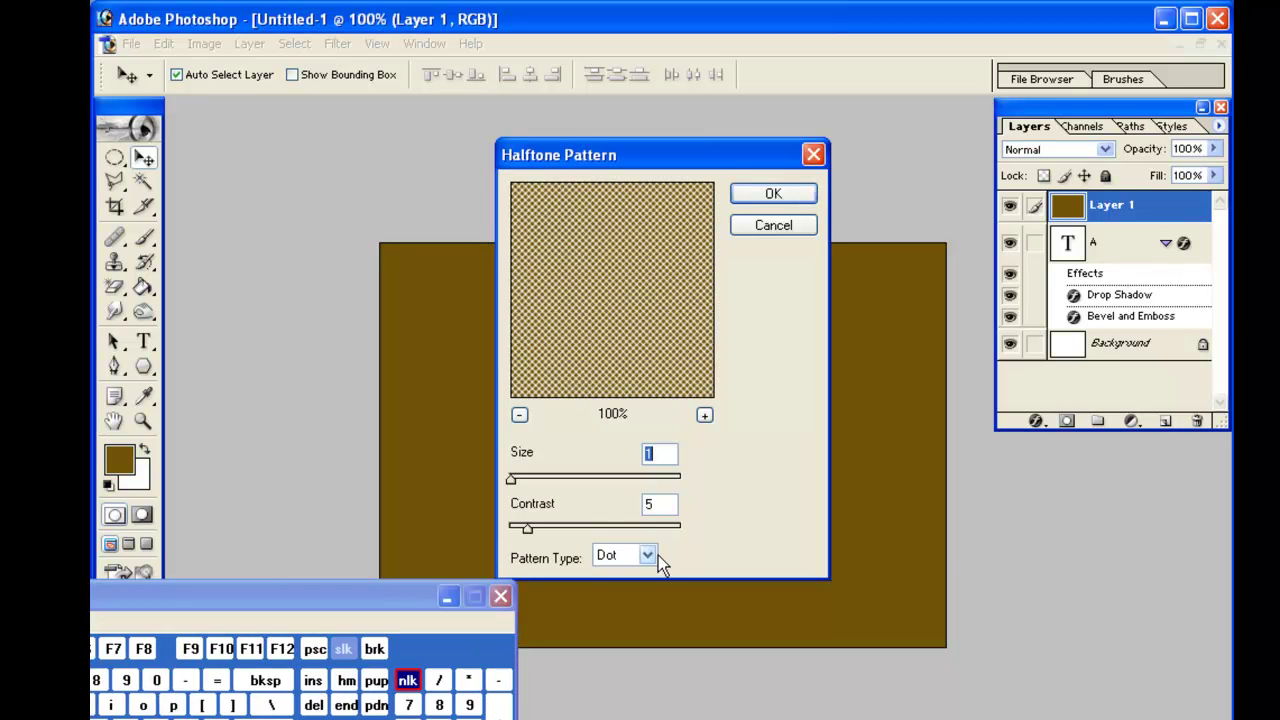
click(648, 555)
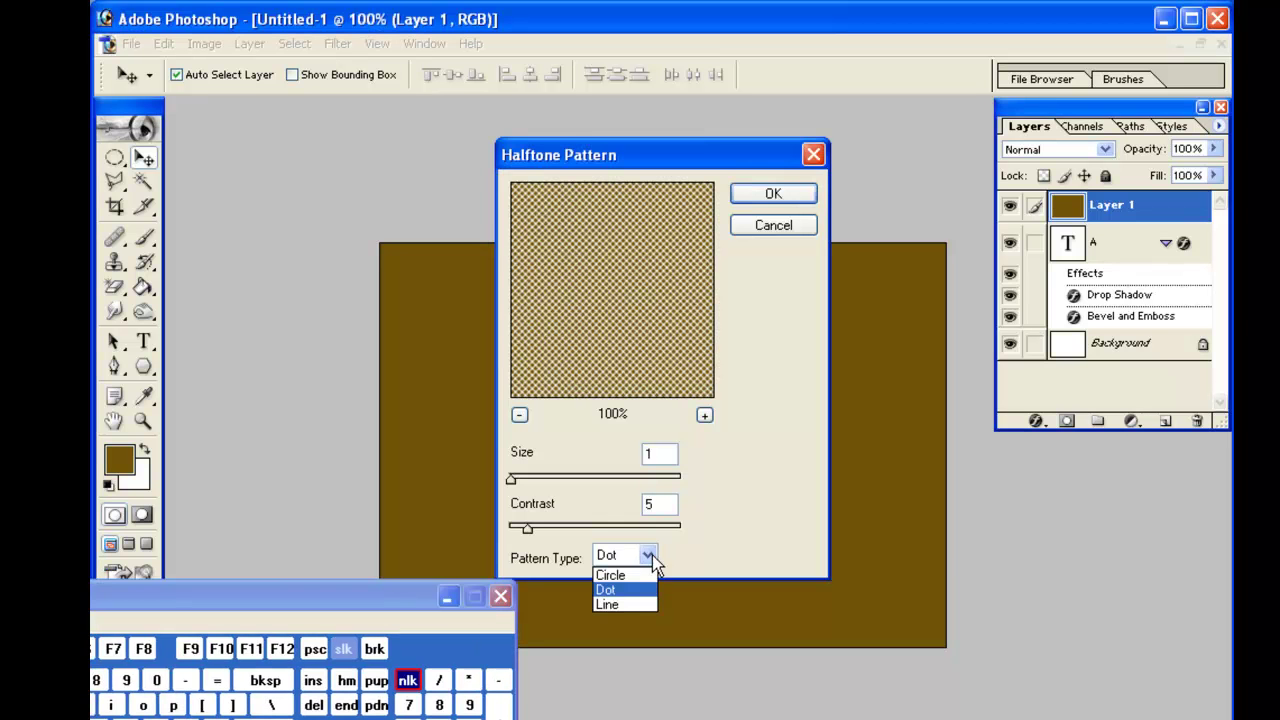
click(642, 575)
click(648, 557)
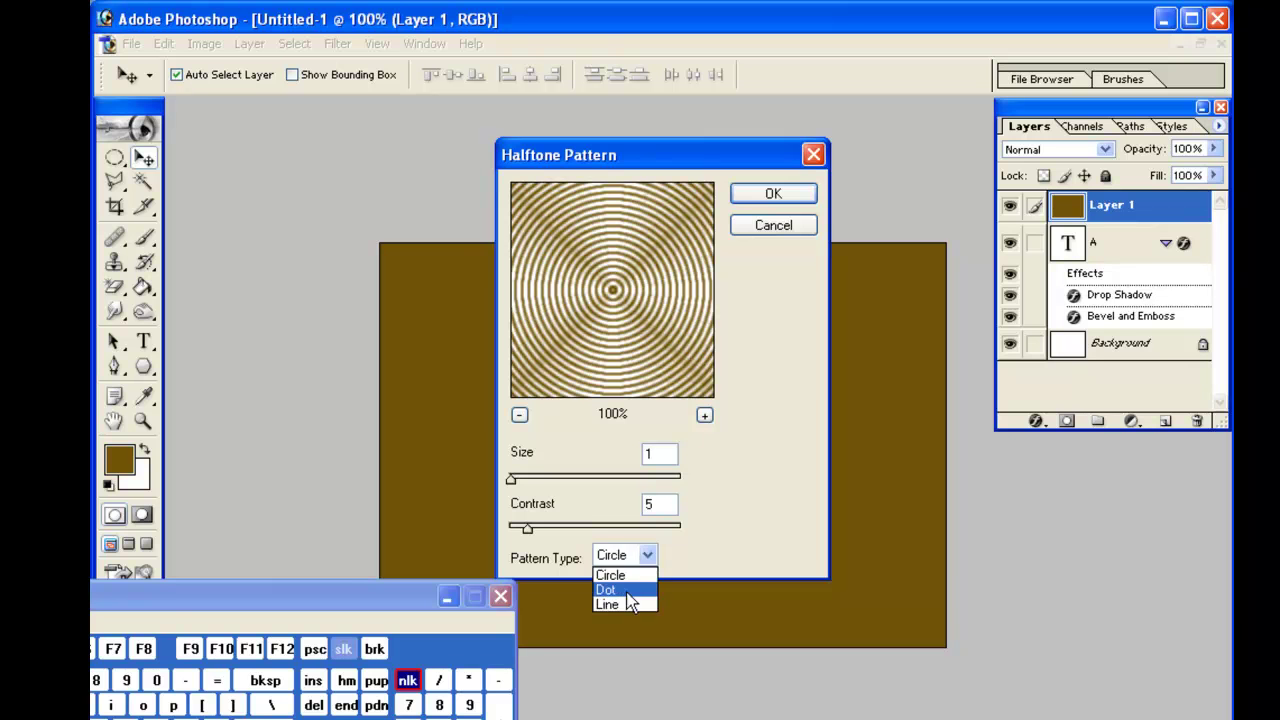
click(628, 590)
click(642, 560)
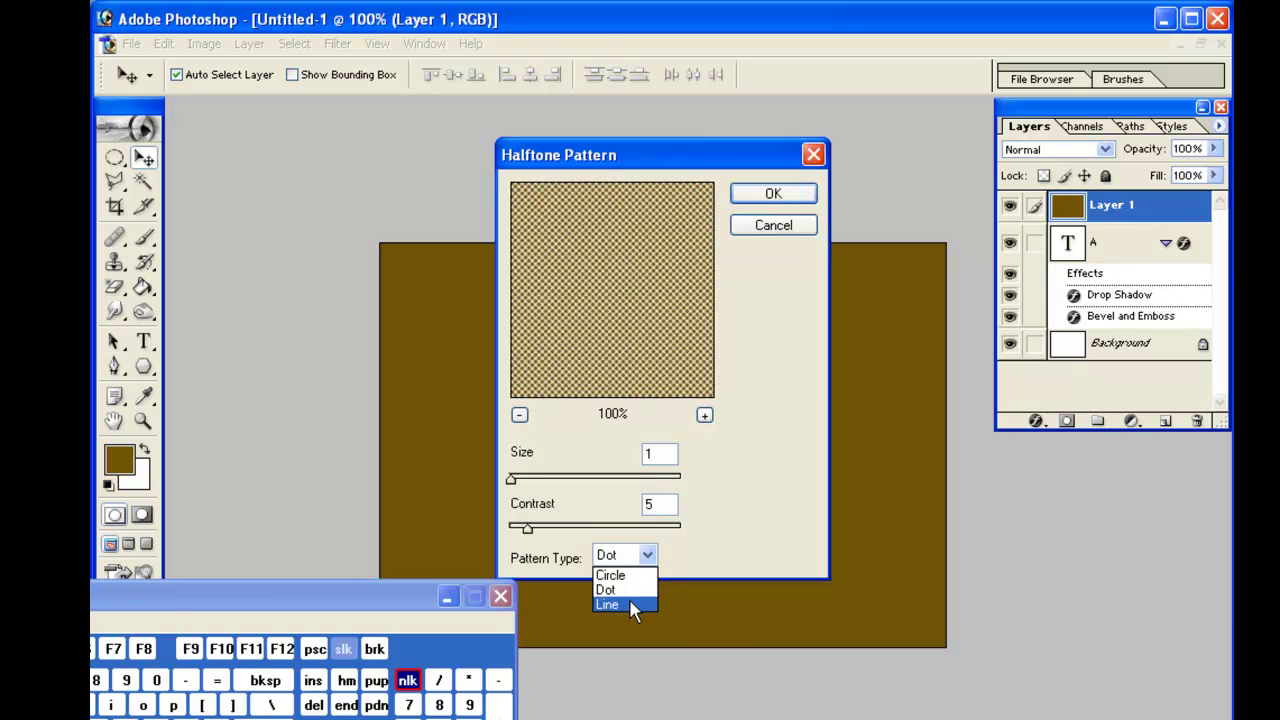
click(629, 598)
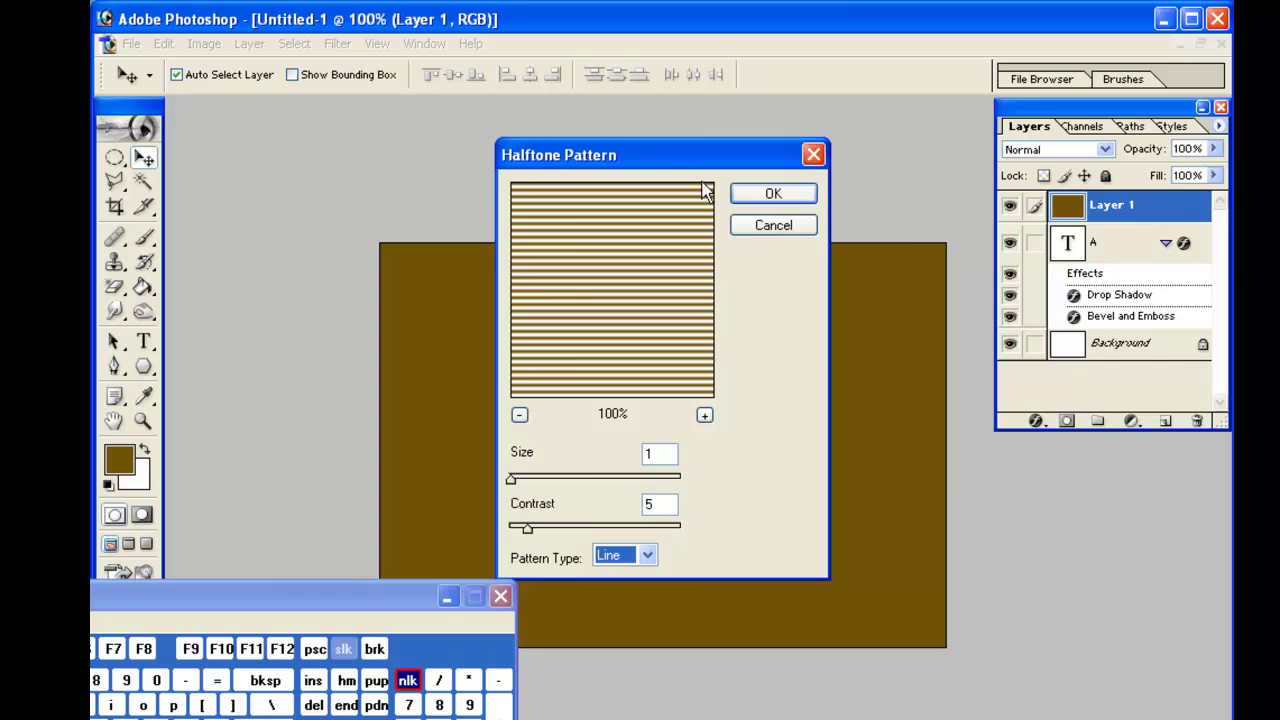
Set the halftone line size to 3, raise the contrast slightly, and apply the filter to the brown layer
drag(692, 157, 771, 156)
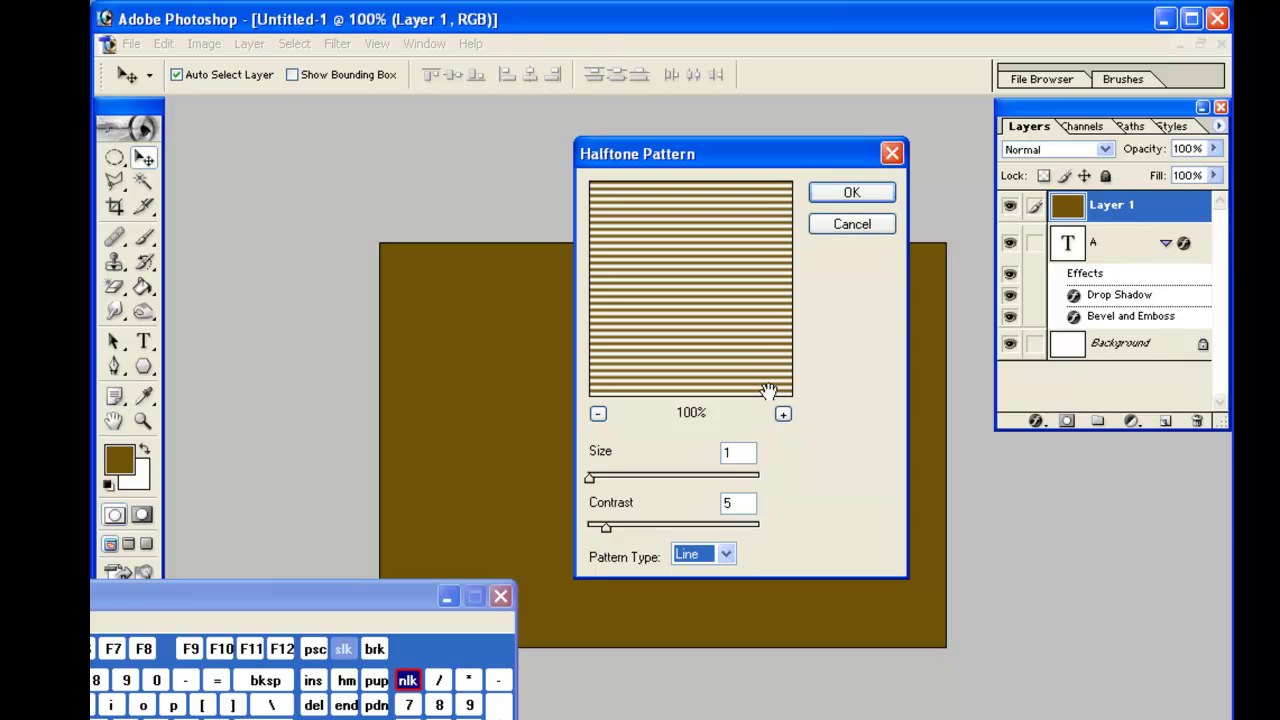
double_click(751, 452)
text(3)
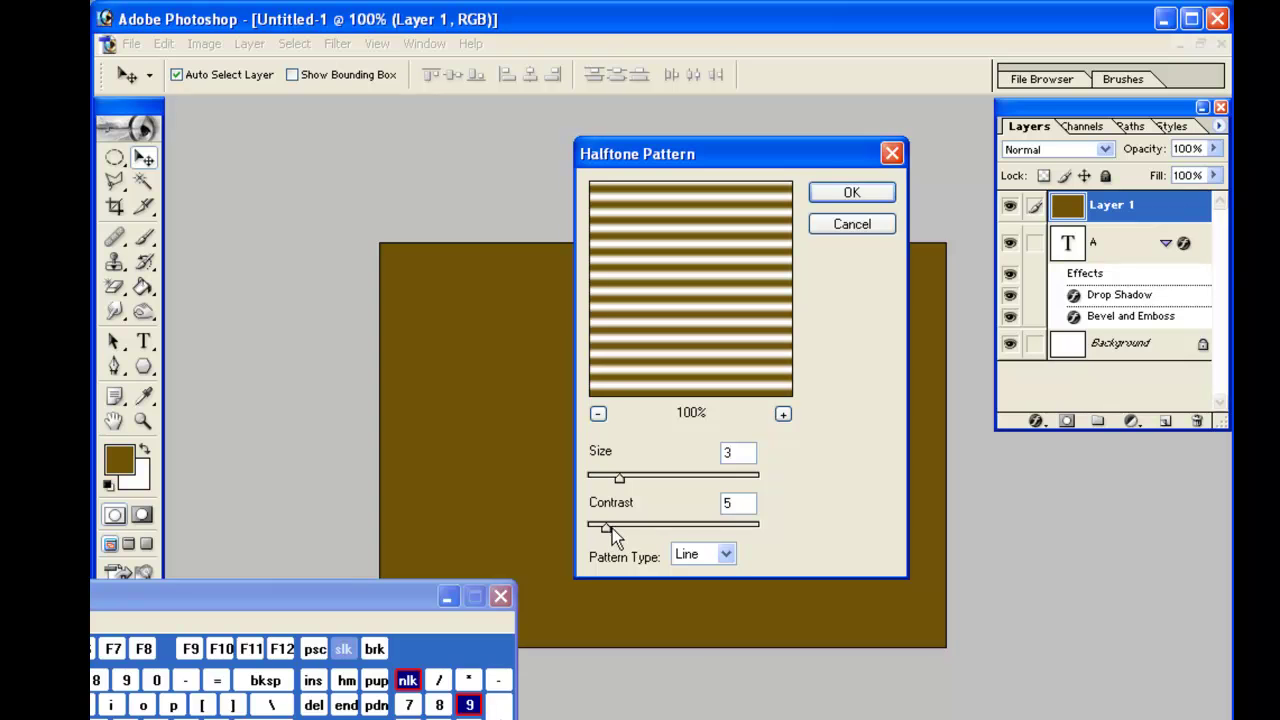
mouse_move(605, 527)
mouse_down()
mouse_move(743, 523)
mouse_move(548, 520)
mouse_move(628, 528)
mouse_up()
click(852, 195)
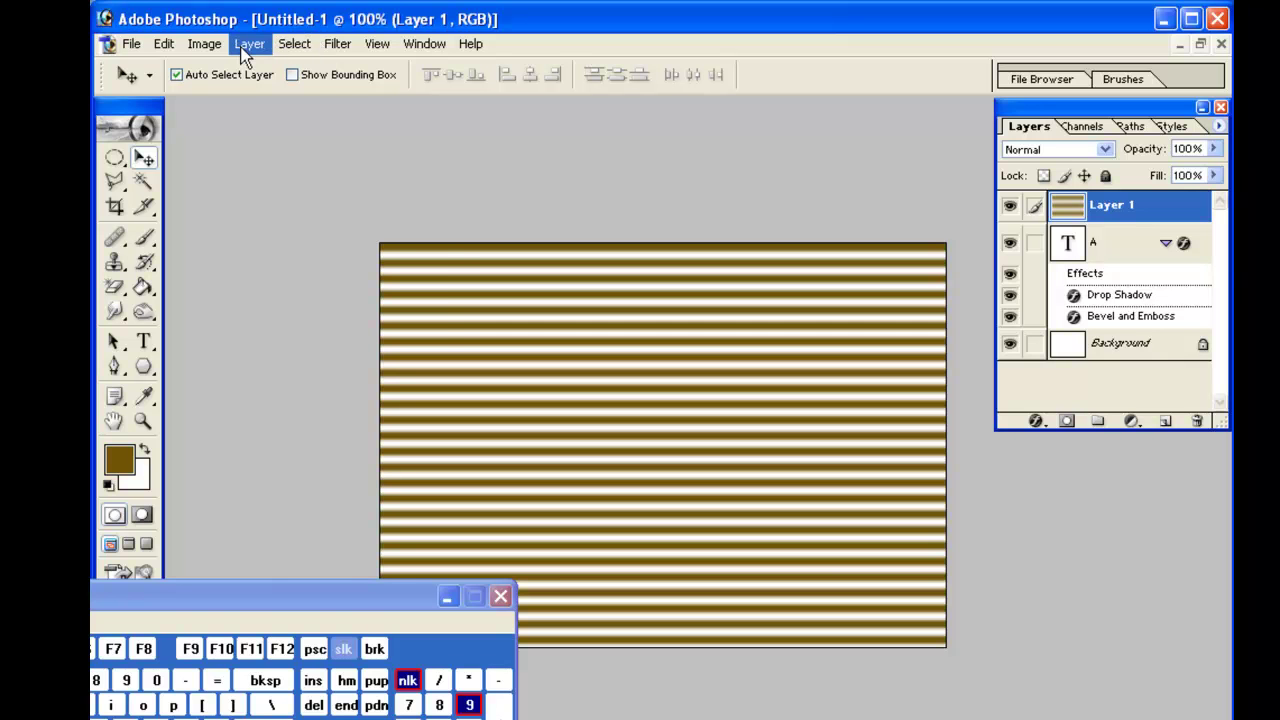
Select the white stripes of the line pattern with Color Range, using the Highlights option
click(284, 46)
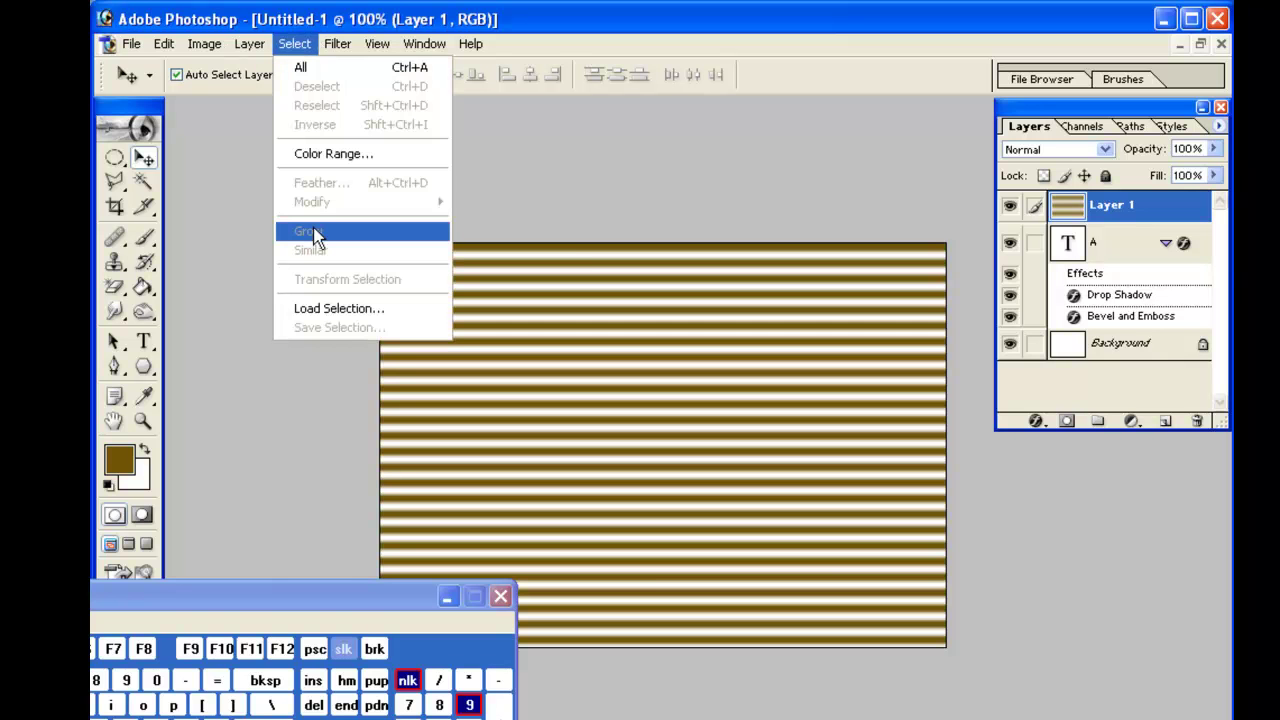
click(364, 155)
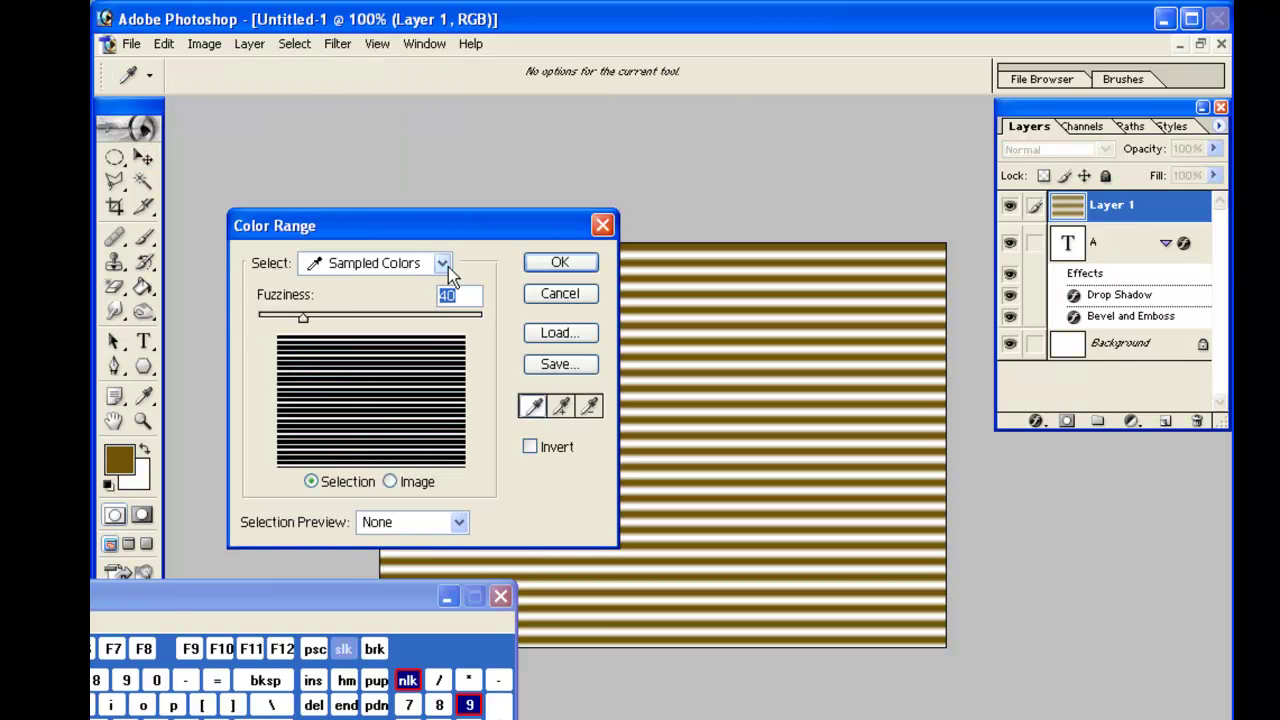
click(441, 265)
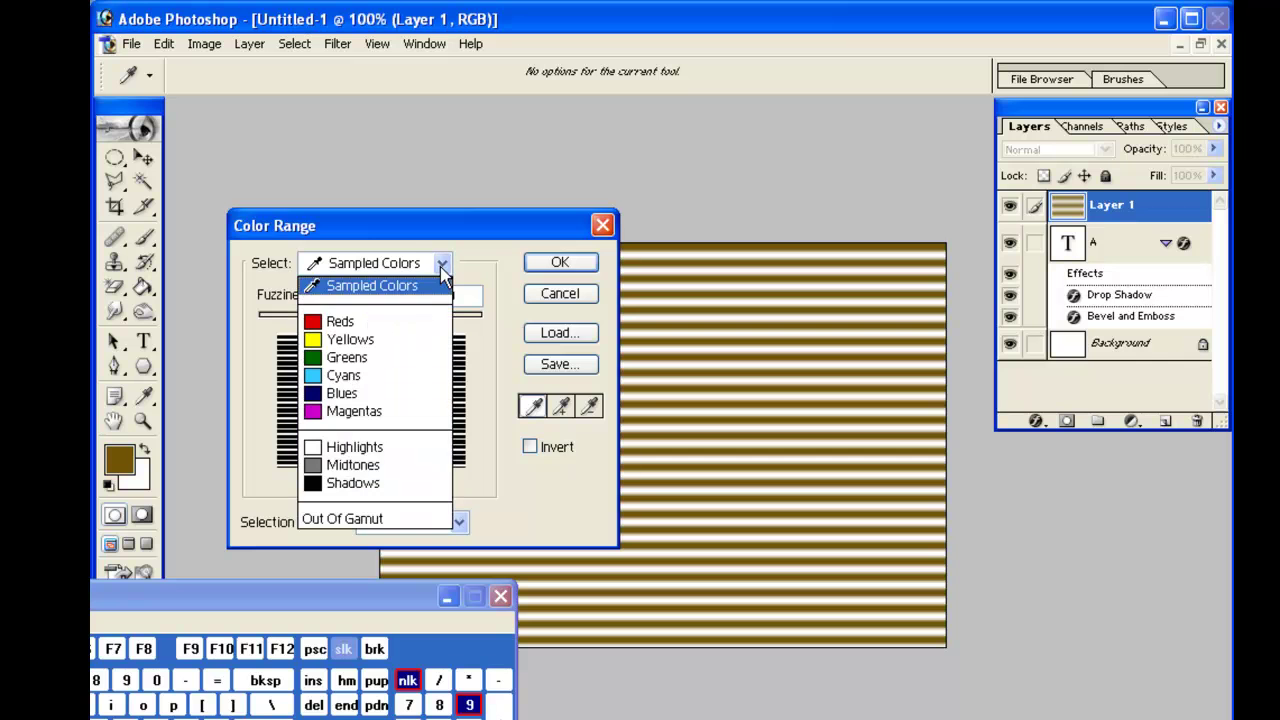
click(385, 455)
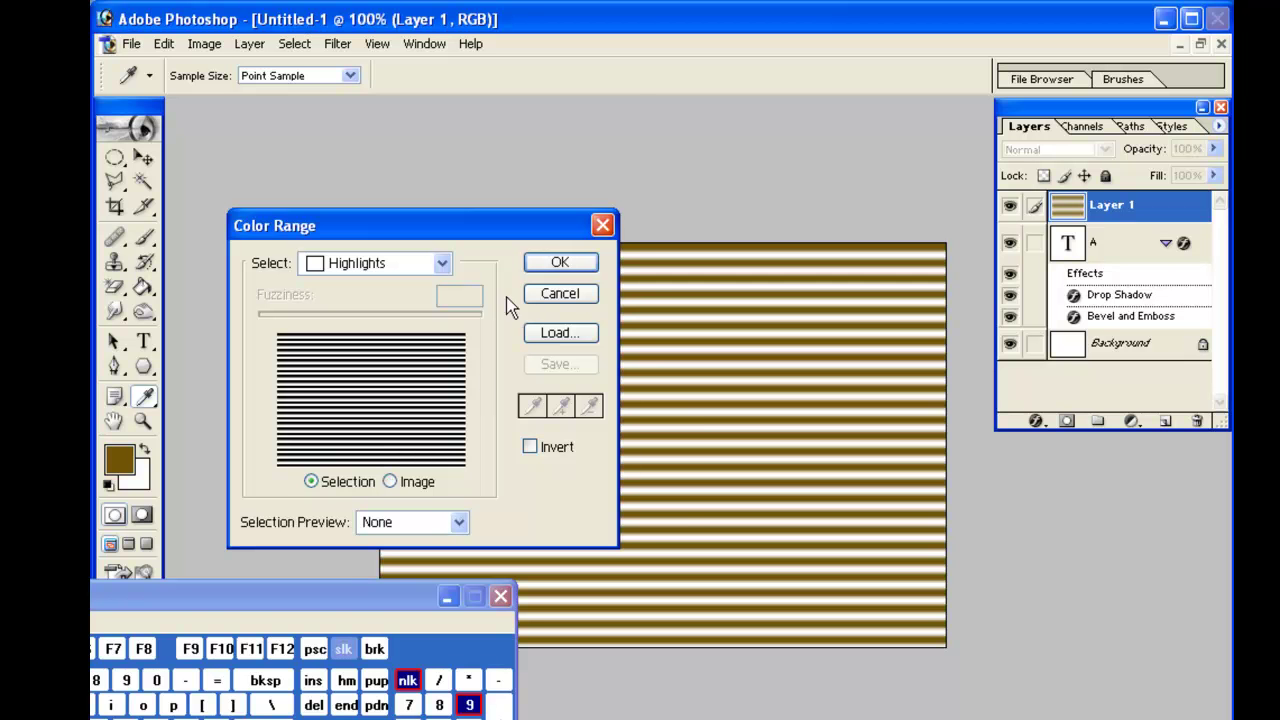
click(552, 259)
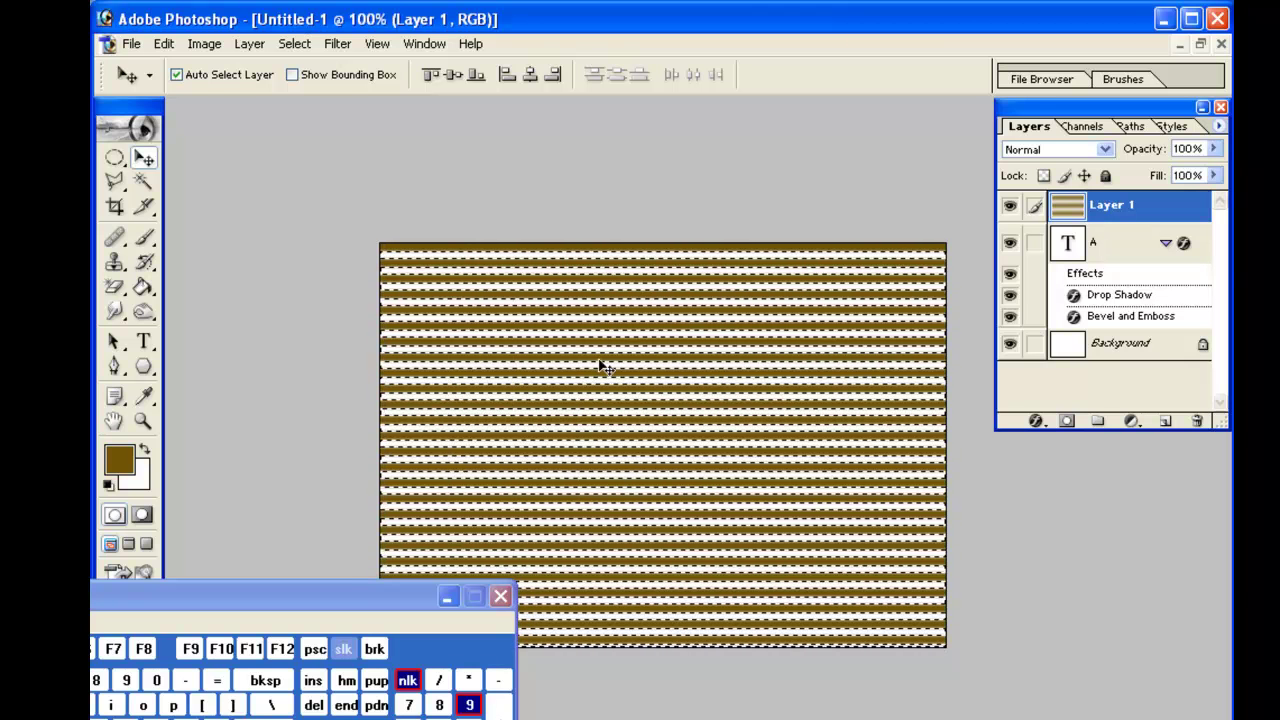
Delete the selected white stripes from the striped layer to reveal the letter A, and clear the selection
click(314, 706)
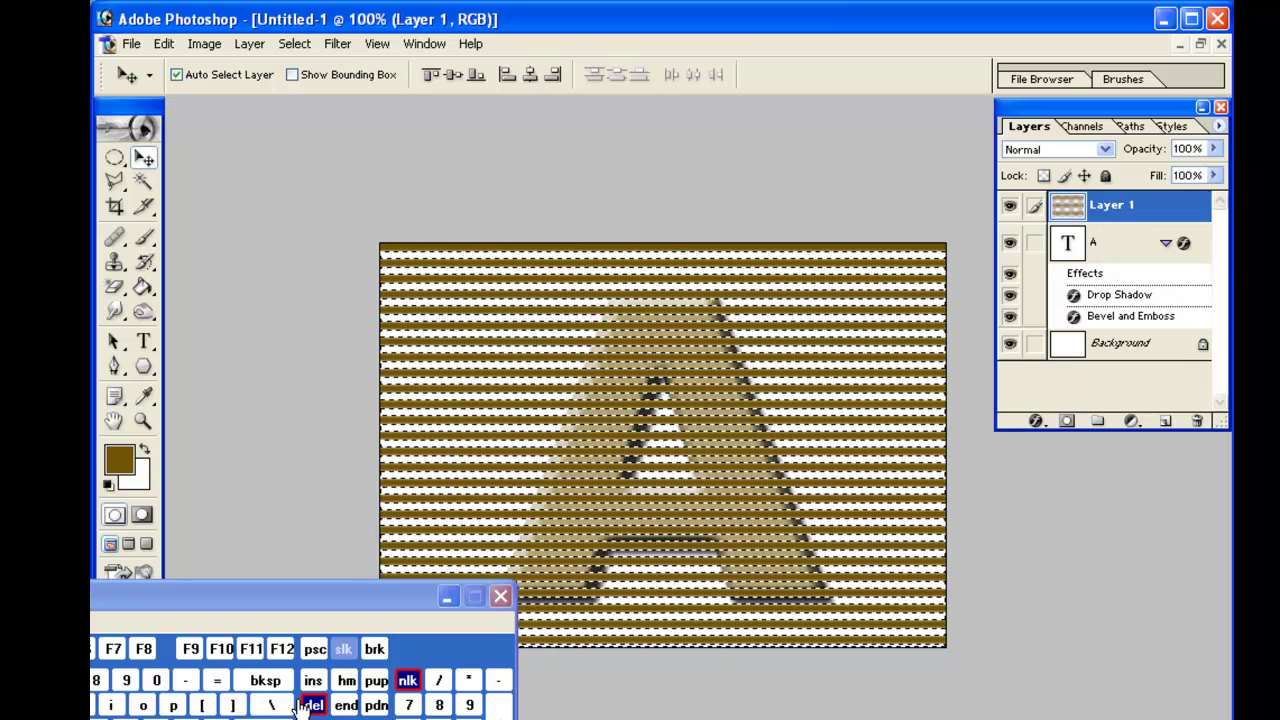
drag(246, 600, 629, 594)
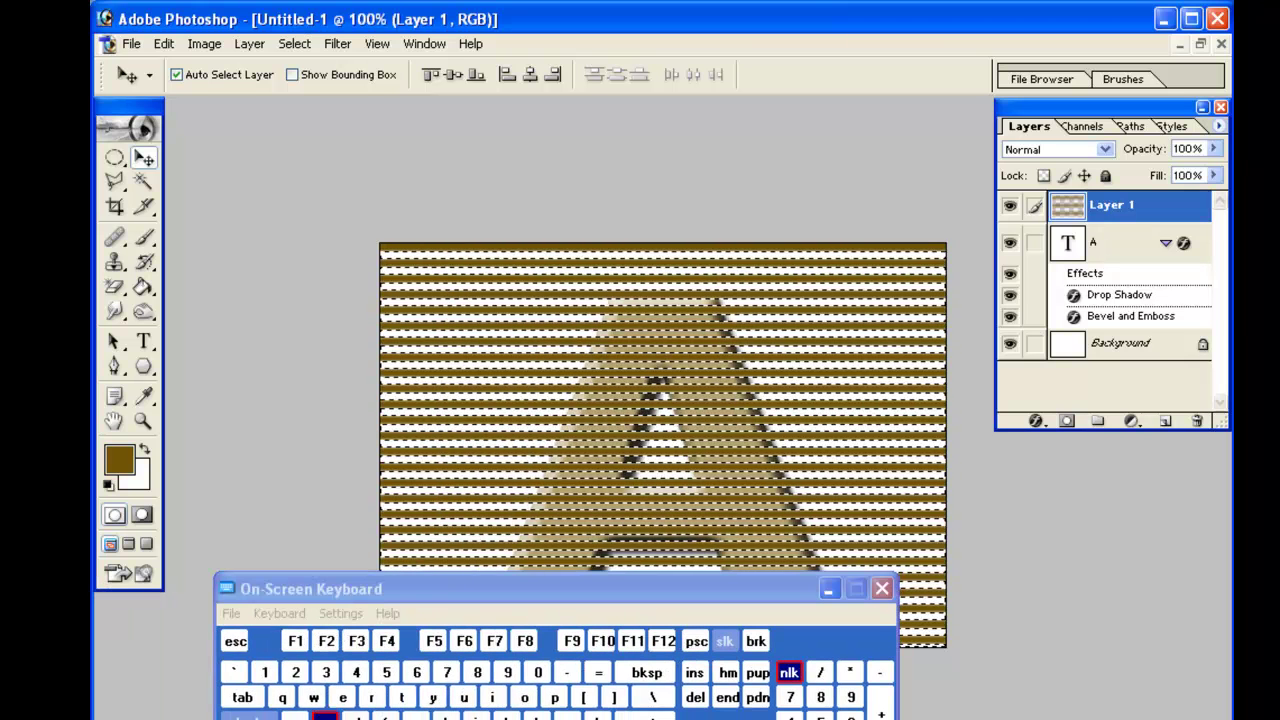
key(ctrl+d)
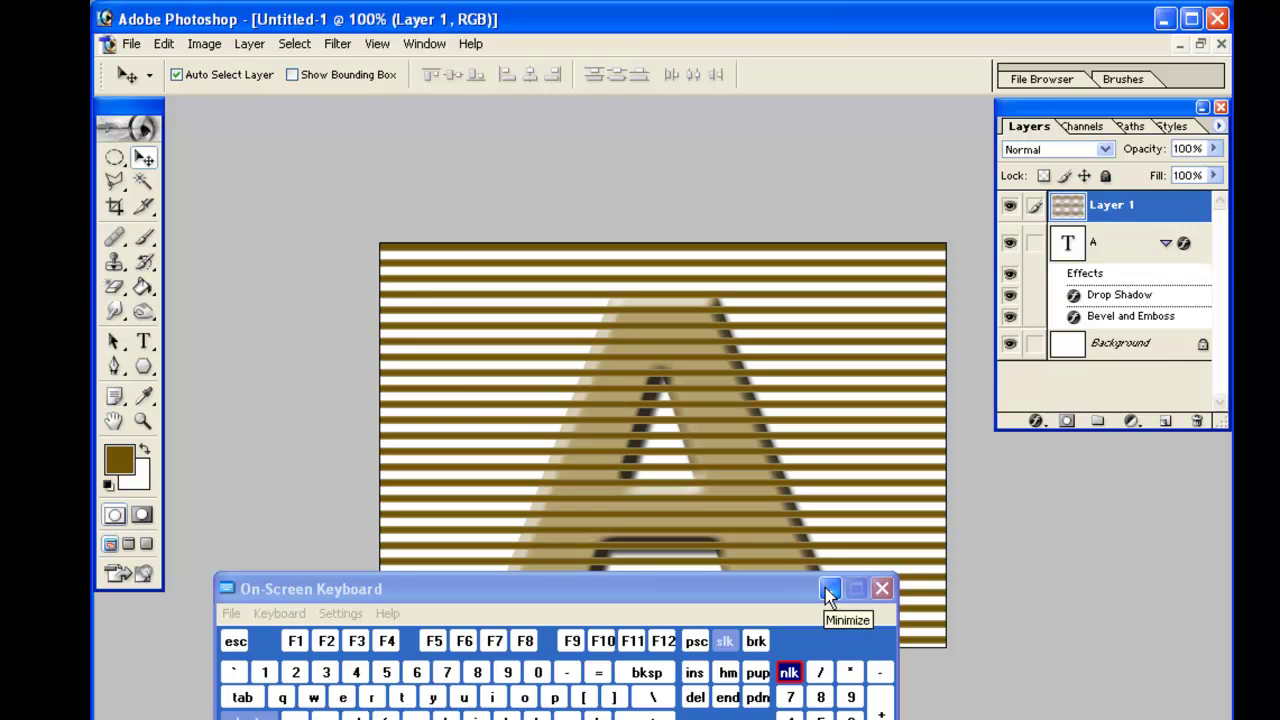
drag(769, 585, 619, 609)
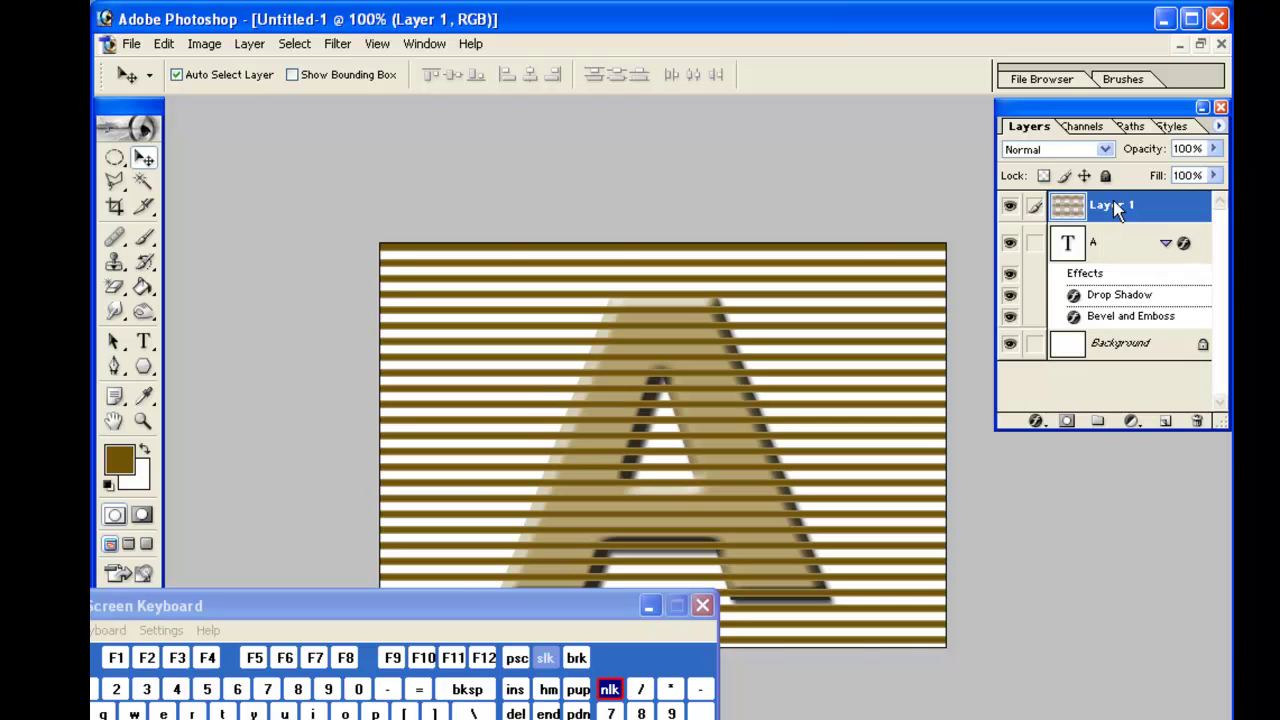
Rotate the striped layer by -45 degrees and move it so the diagonal stripes cover the whole letter A
click(375, 76)
key(shift)
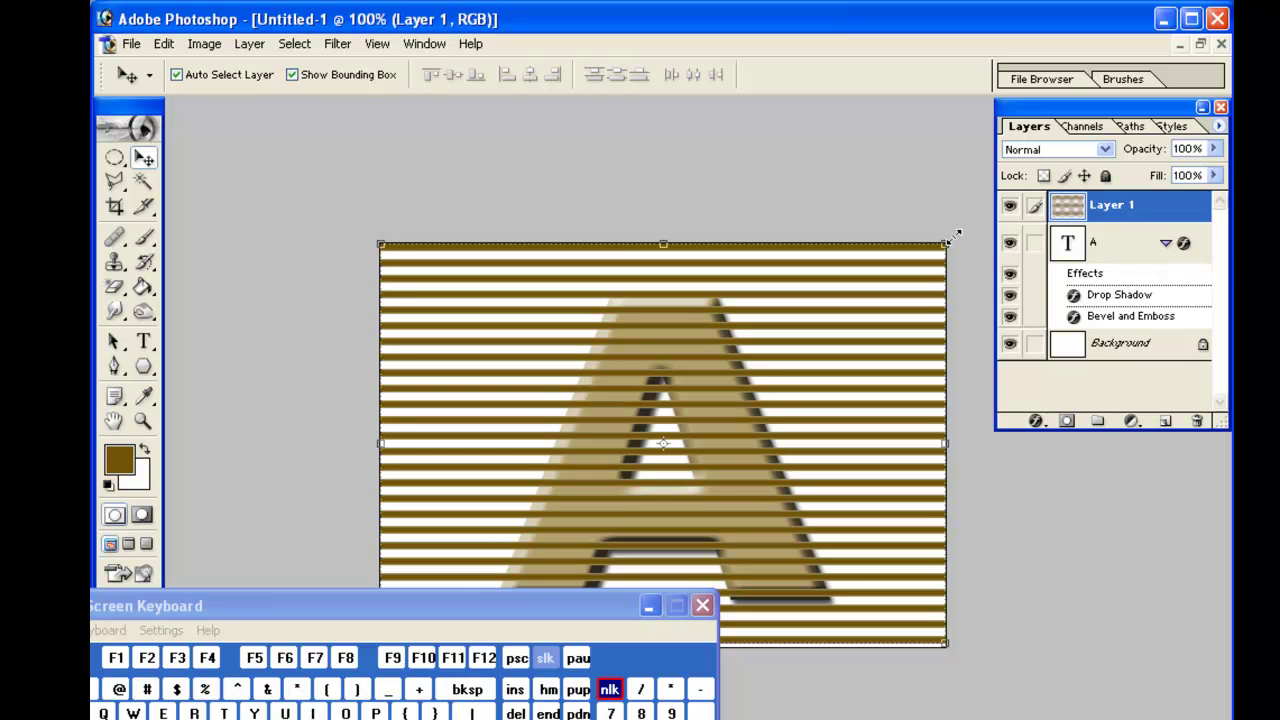
drag(960, 233, 749, 127)
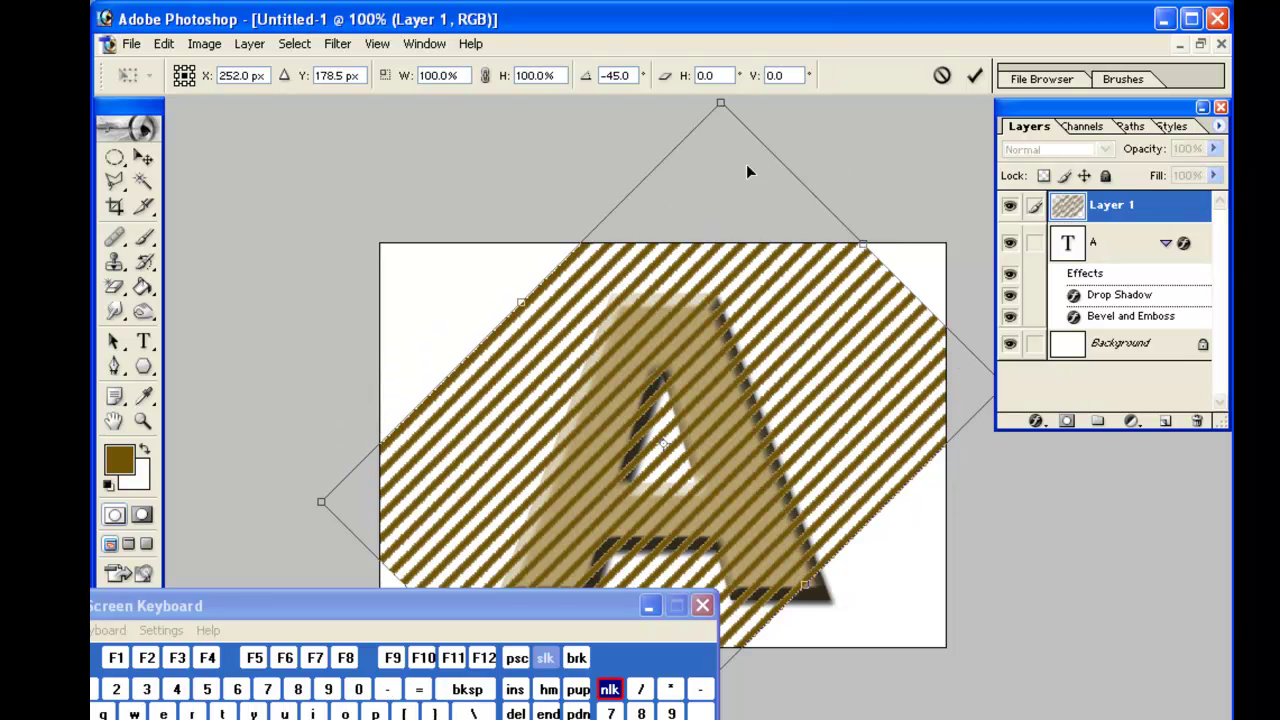
key(Return)
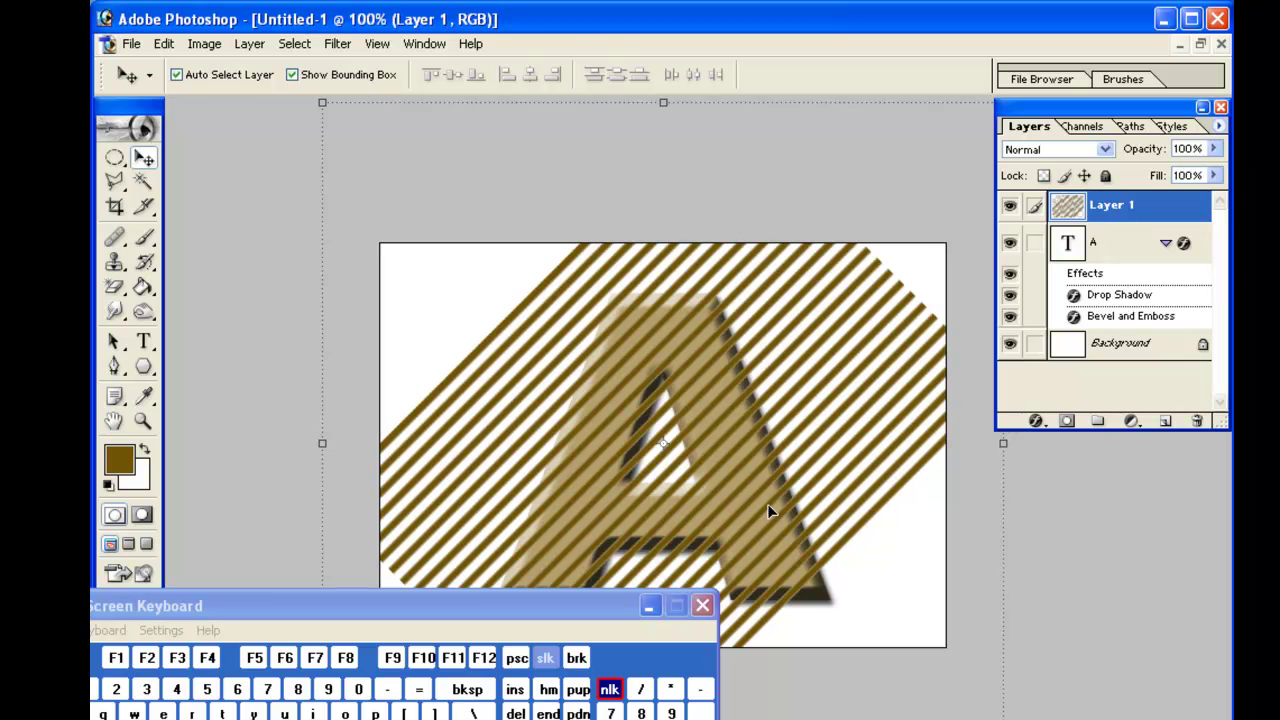
drag(880, 440, 911, 467)
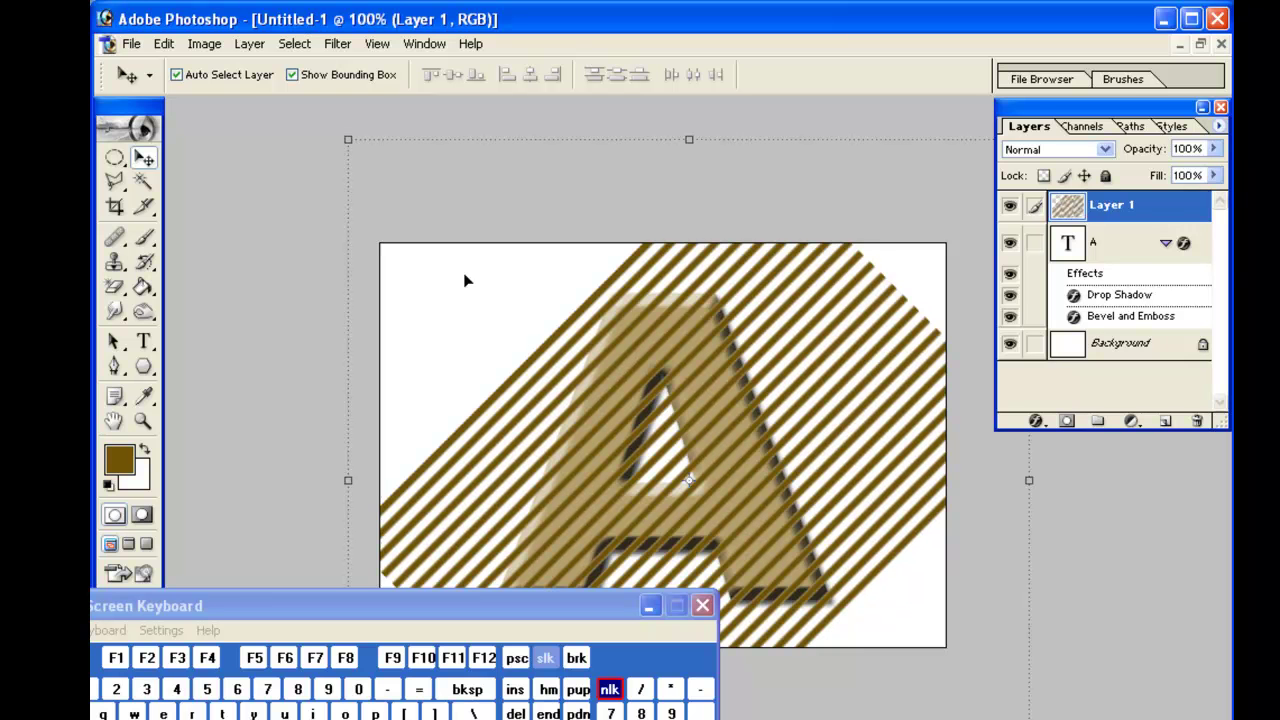
click(382, 77)
drag(609, 614, 677, 692)
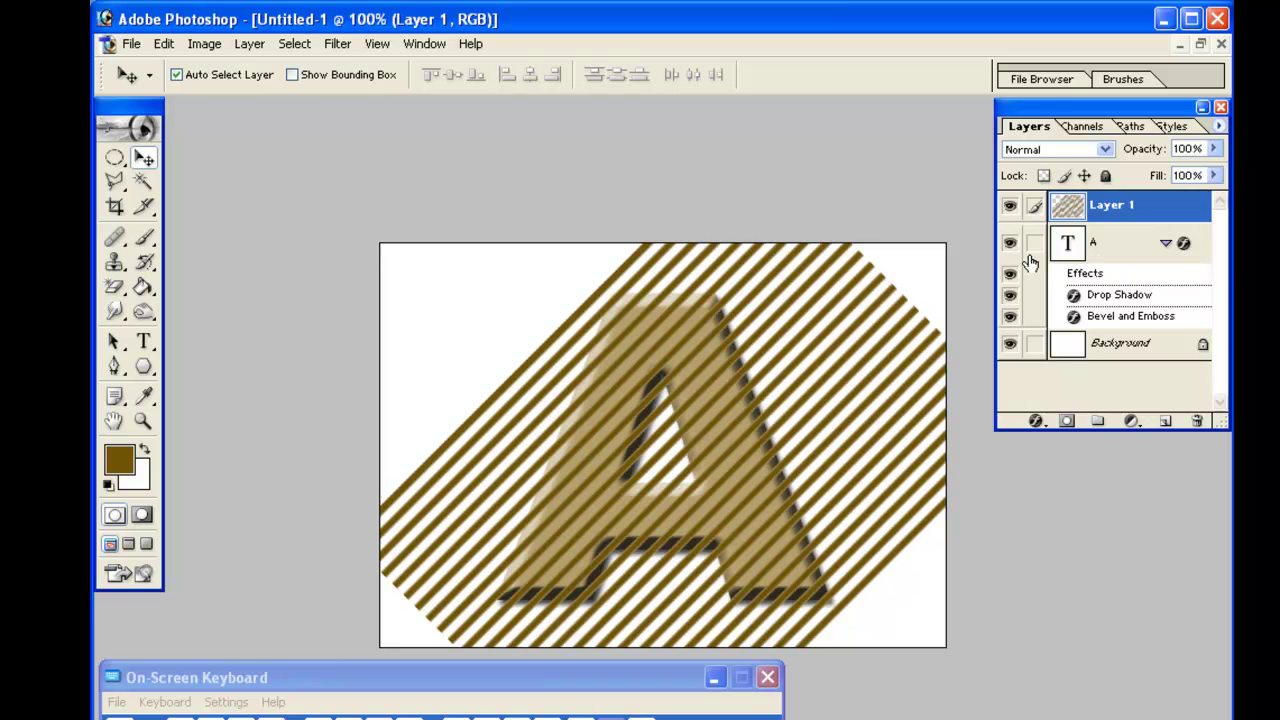
Select everything outside the letter A by inverting its outline selection, delete those stripes from Layer 1, and deselect
ctrl+click(1120, 259)
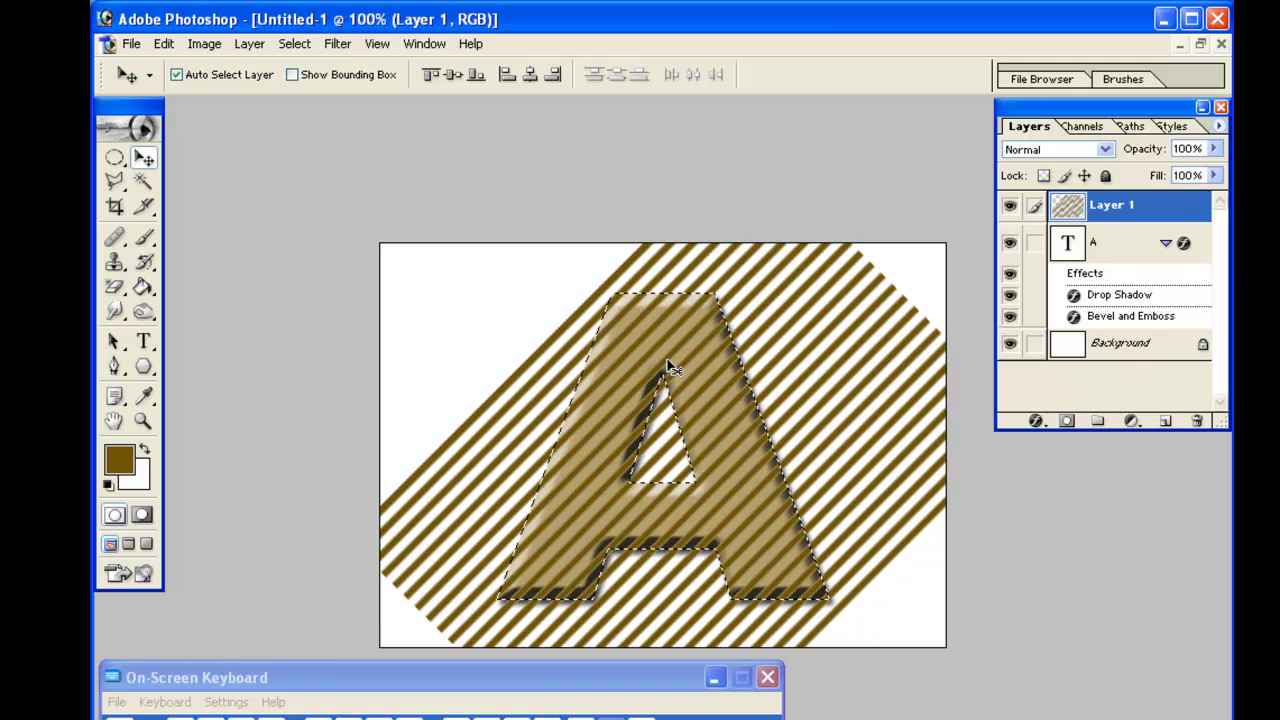
click(294, 44)
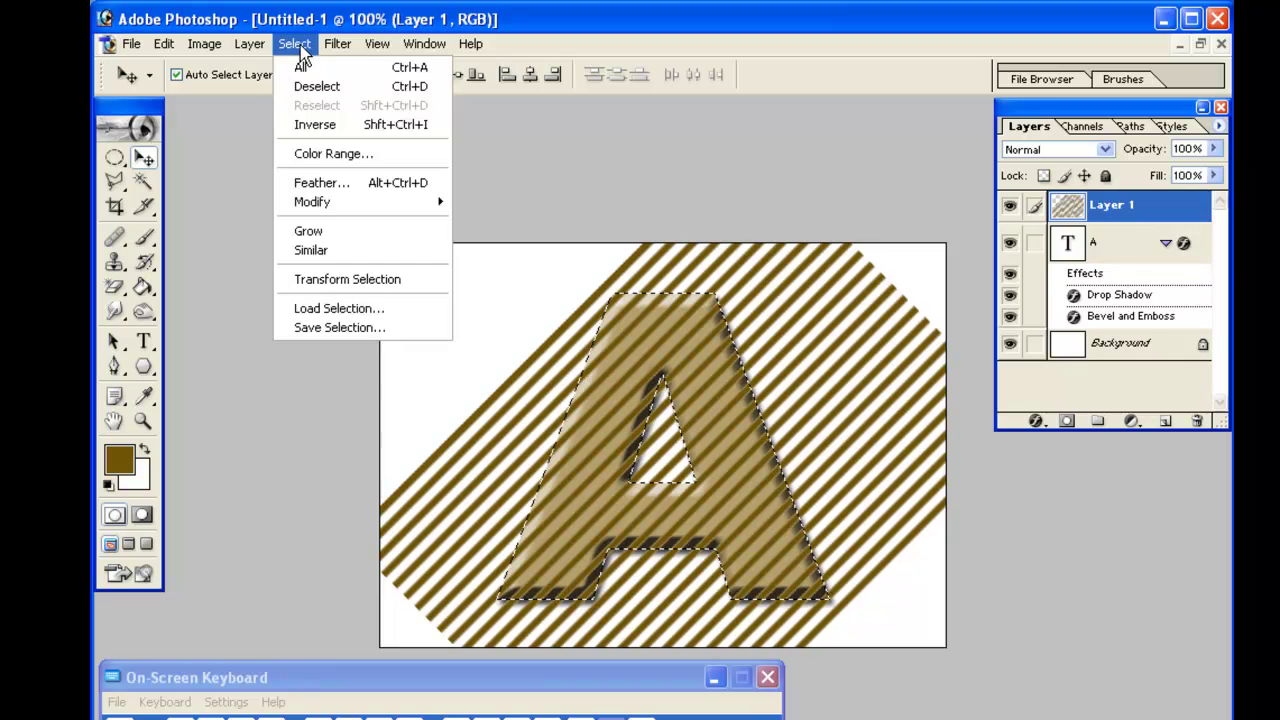
click(303, 125)
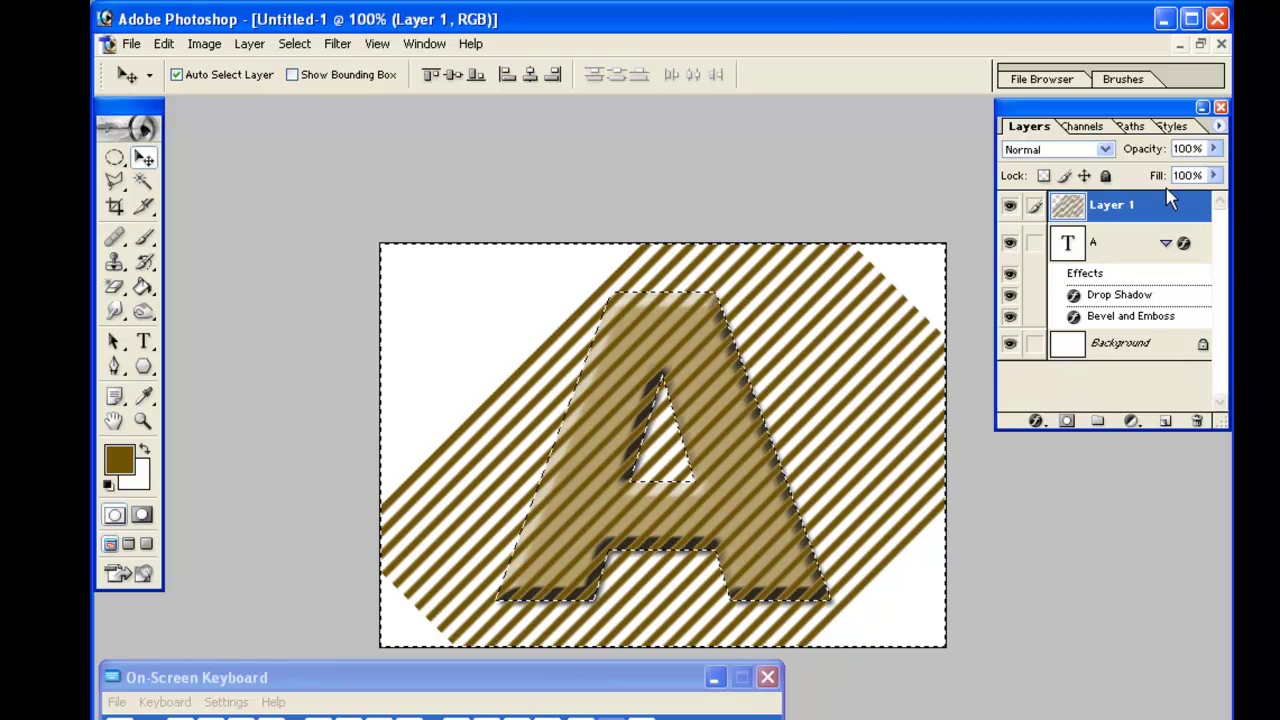
click(1160, 250)
click(1118, 208)
key(Delete)
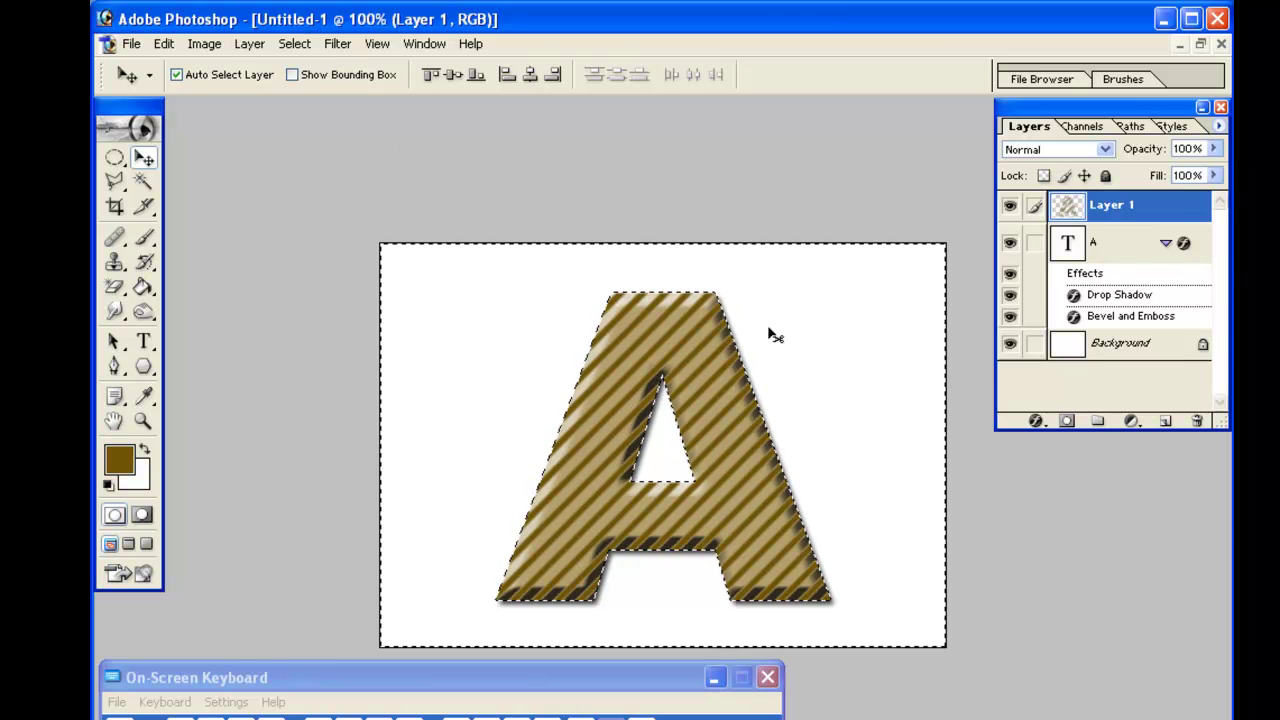
key(ctrl+d)
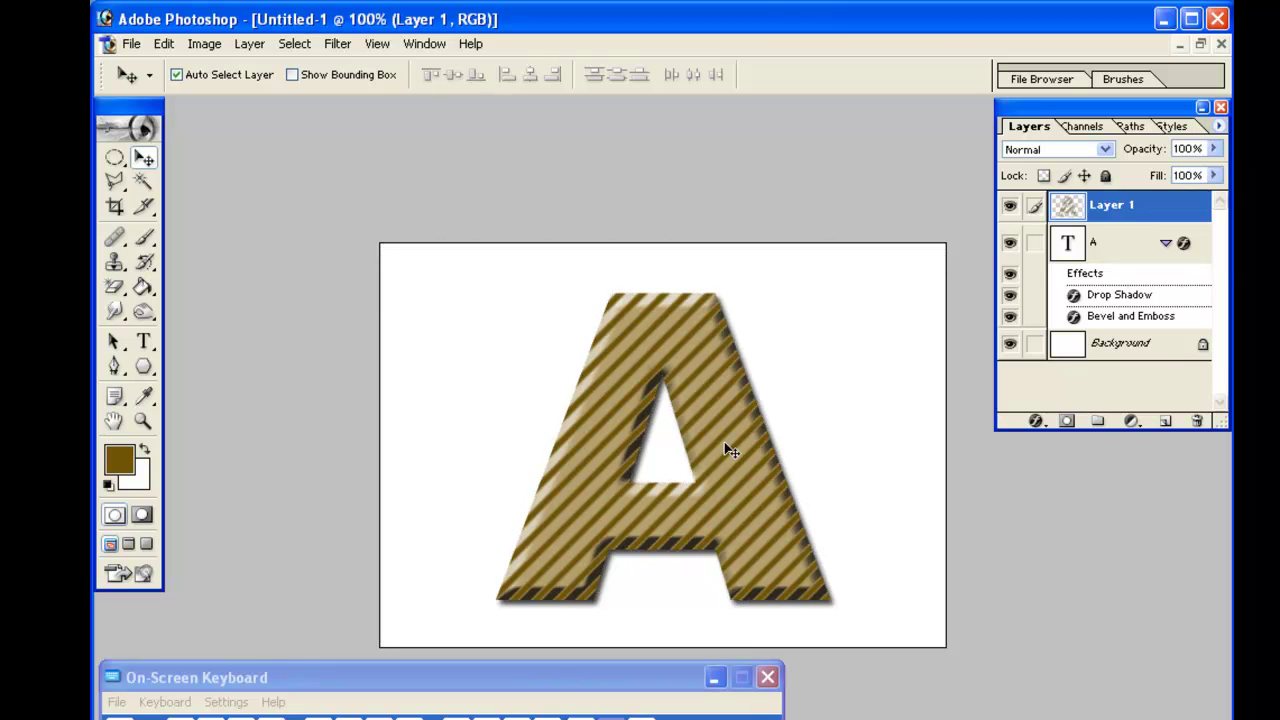
Load the letter A's outline as a selection and try contracting it by 4 pixels
ctrl+click(1108, 254)
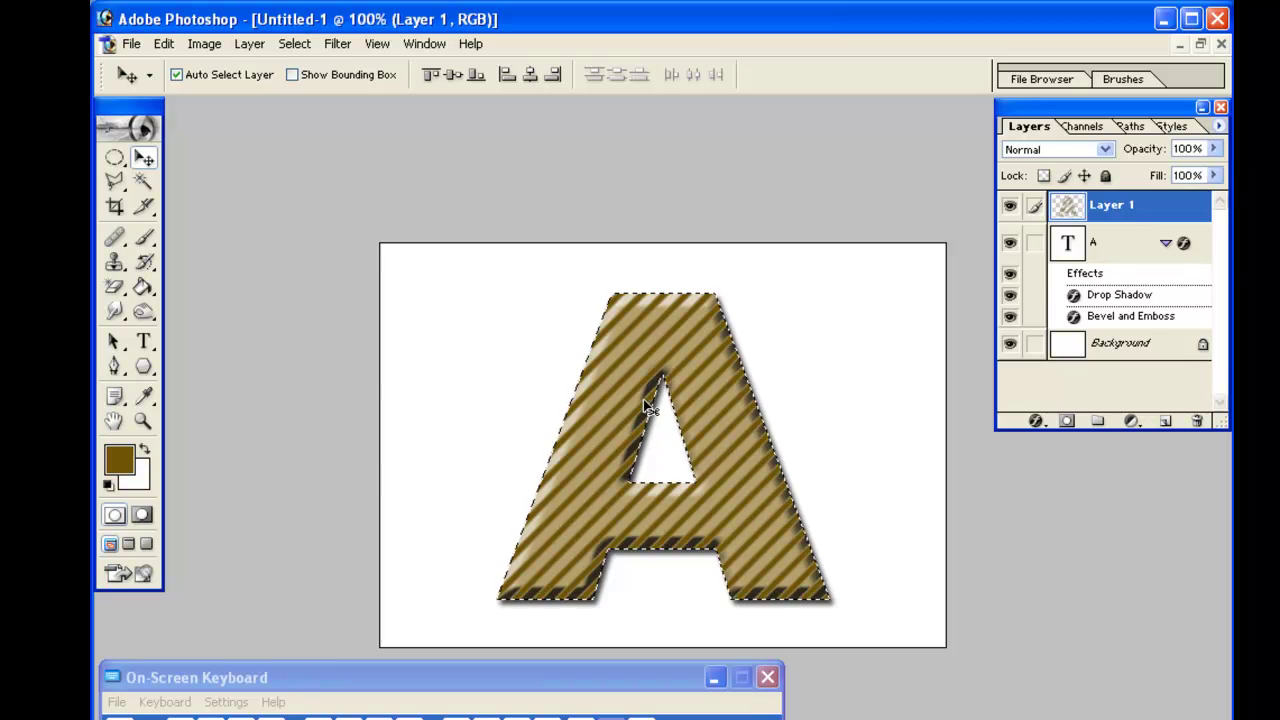
click(309, 48)
mouse_move(351, 203)
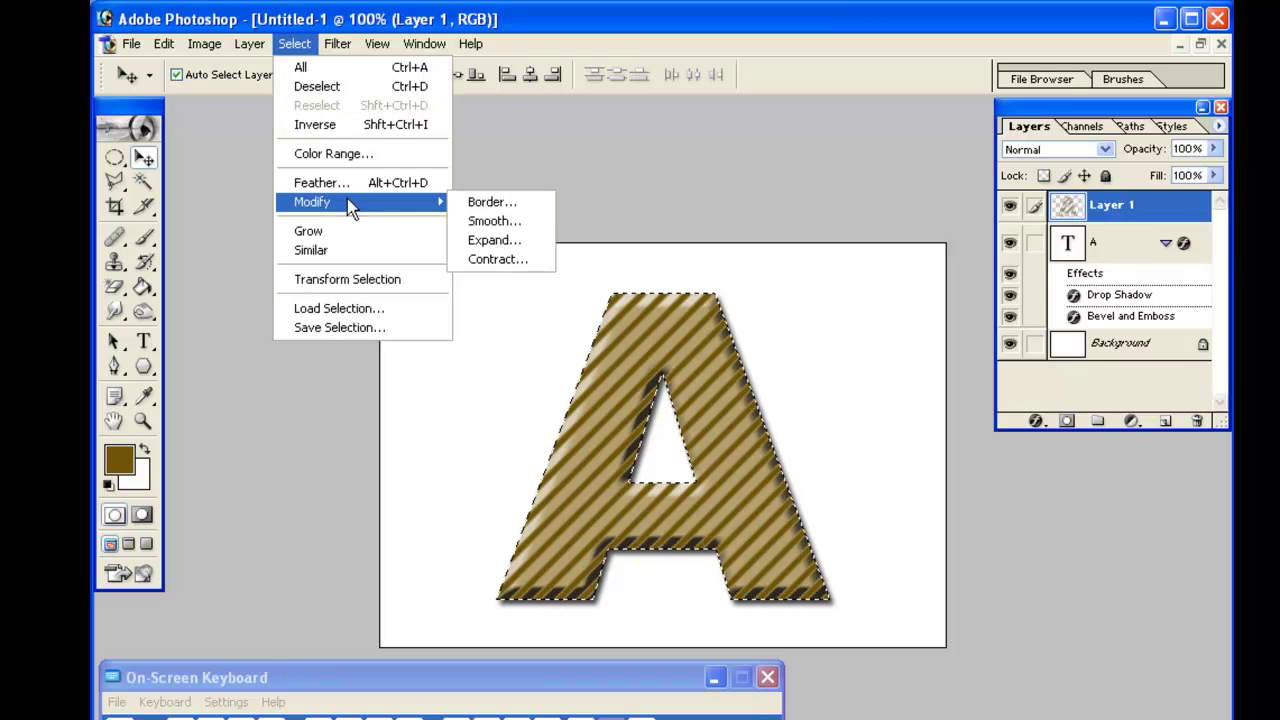
click(490, 262)
drag(645, 370, 832, 389)
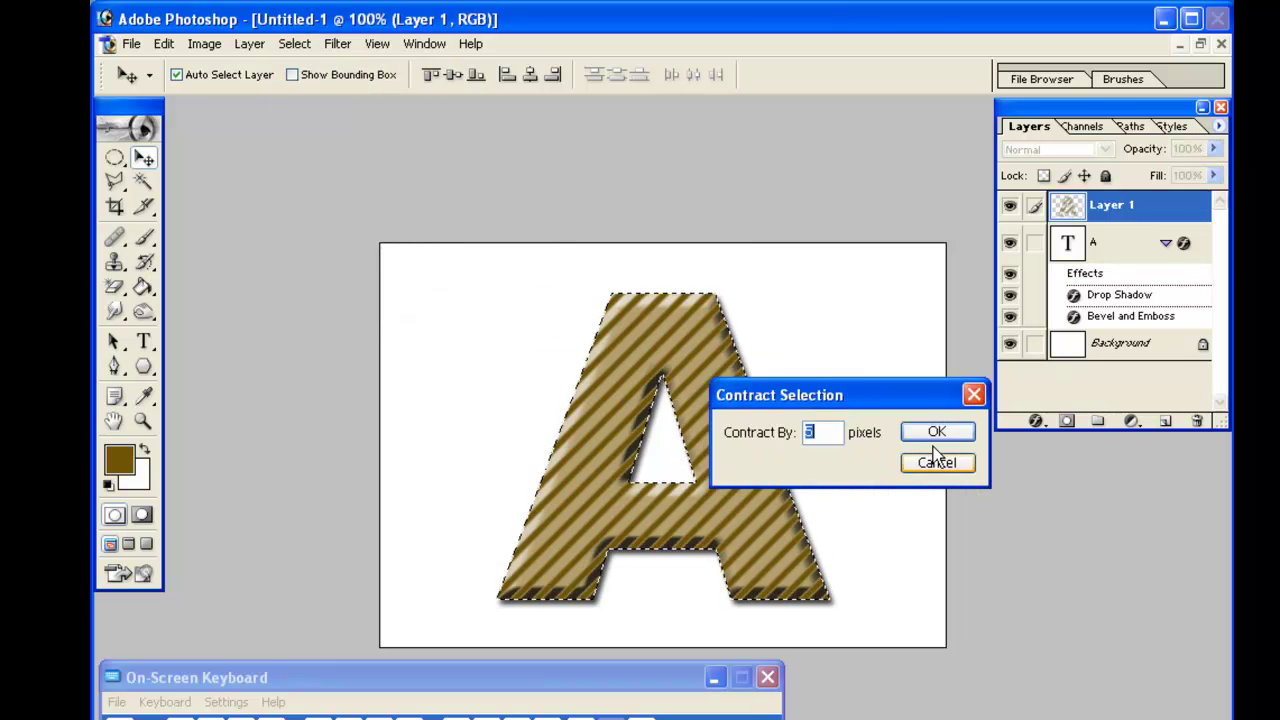
text(5)
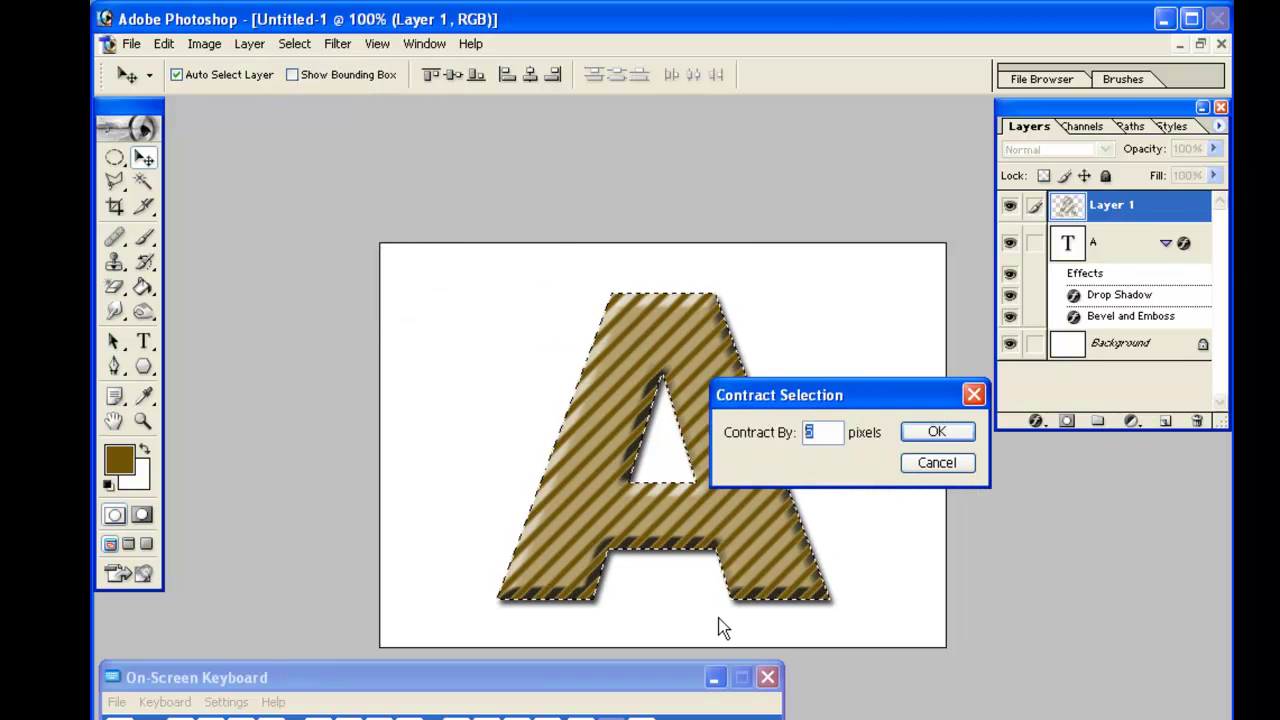
click(670, 681)
drag(670, 681, 664, 635)
text(4)
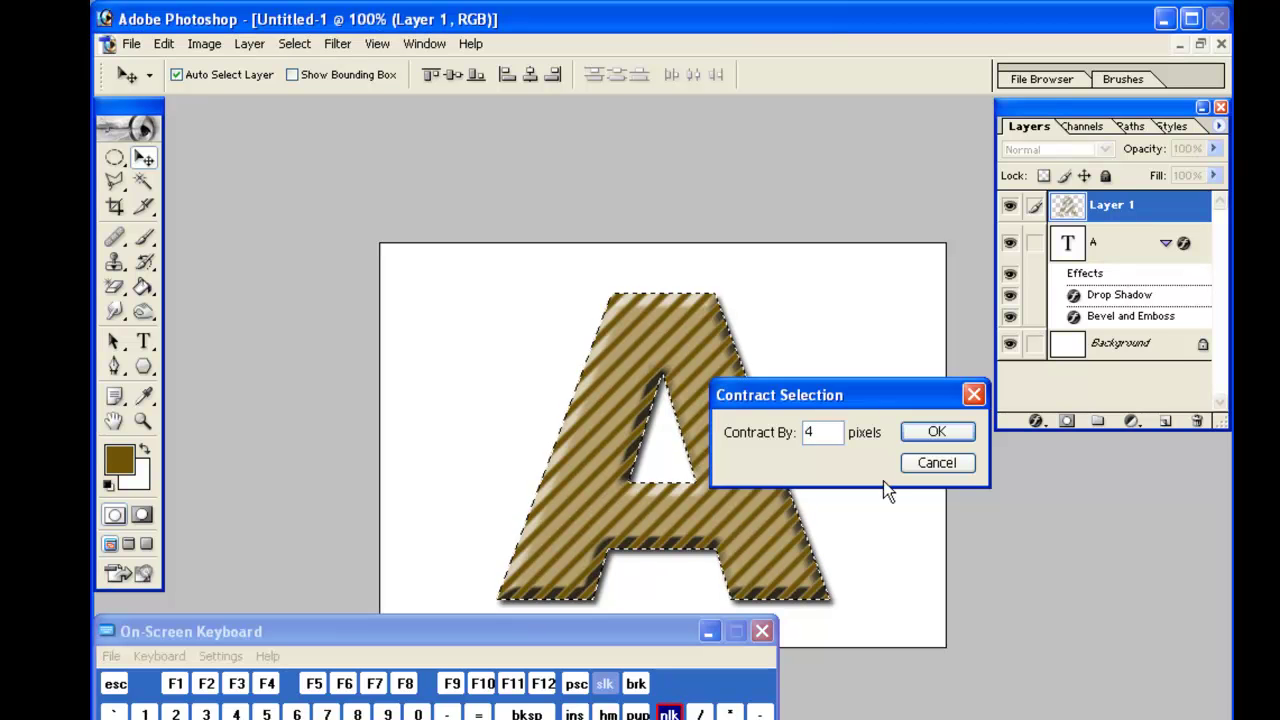
click(936, 436)
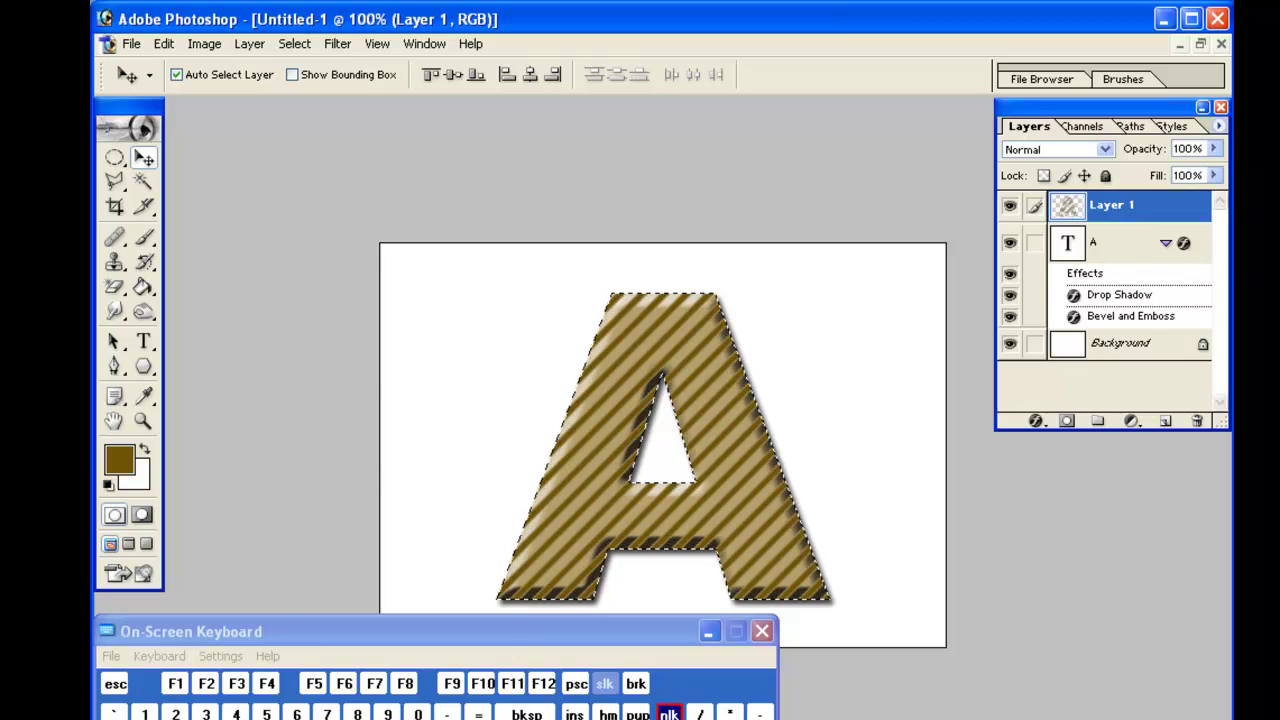
Try contracting the letter A's selection by 6 pixels
click(294, 44)
mouse_move(305, 208)
click(510, 259)
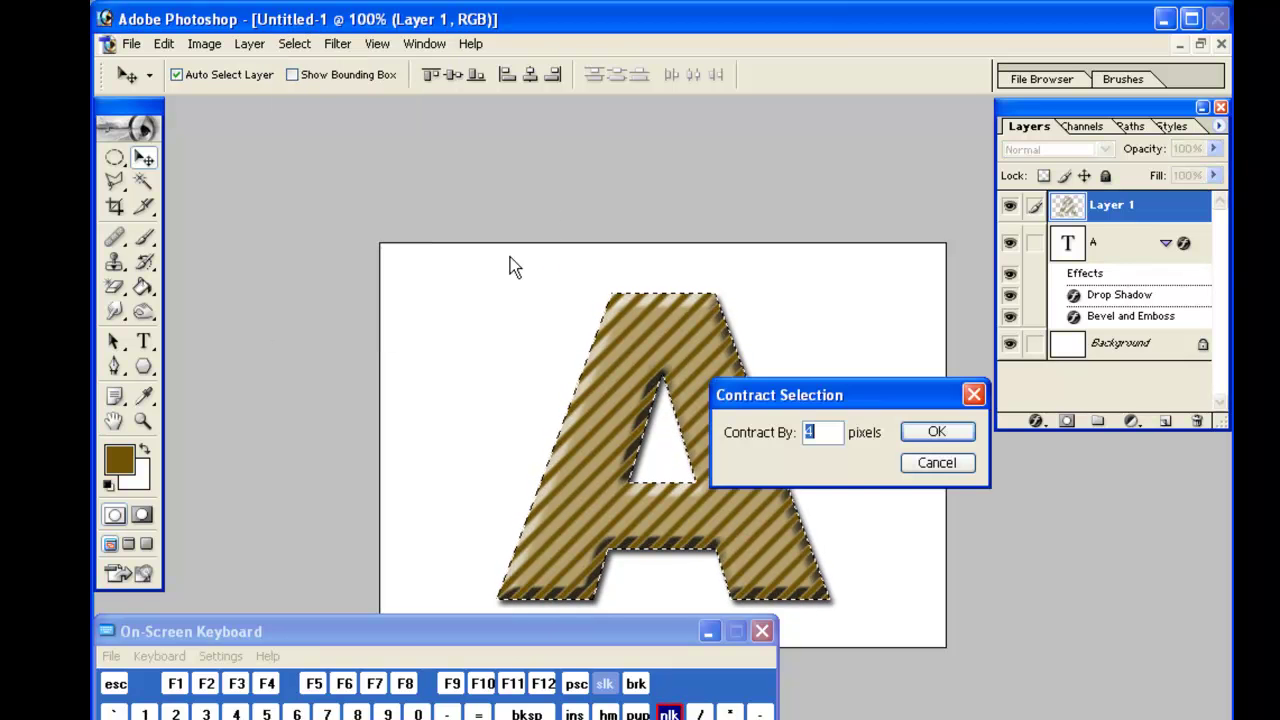
text(6)
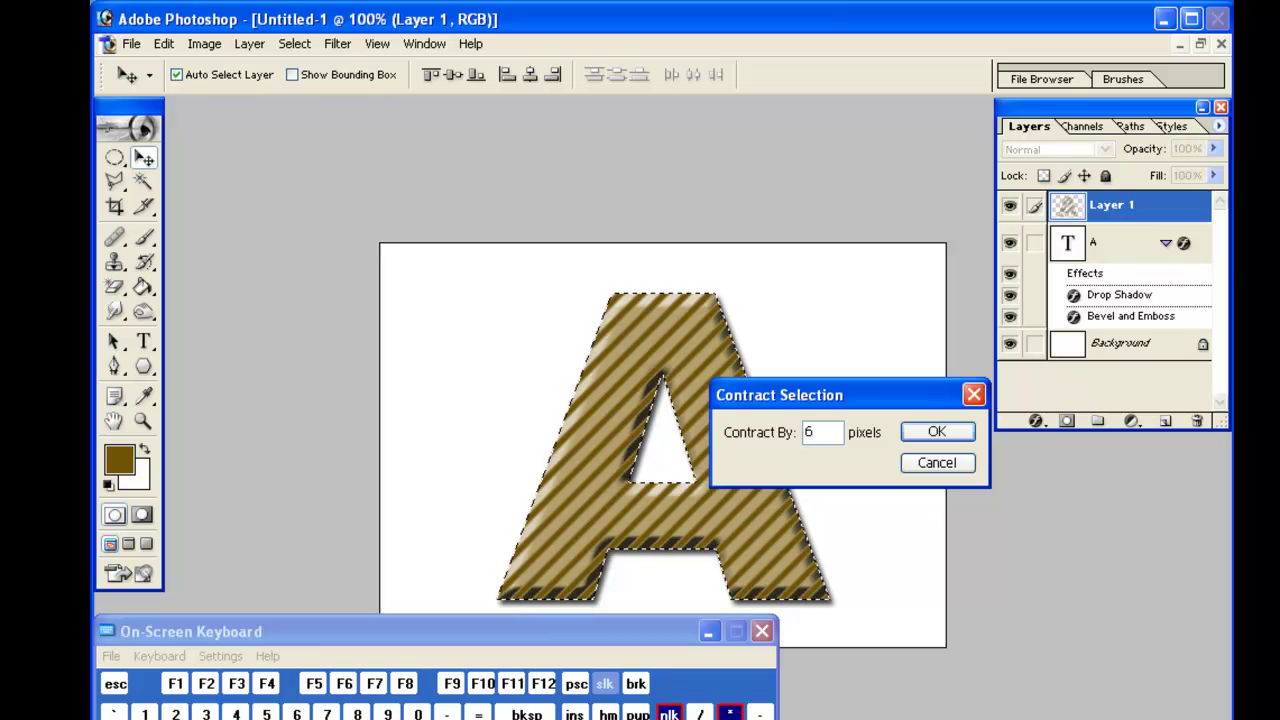
click(948, 432)
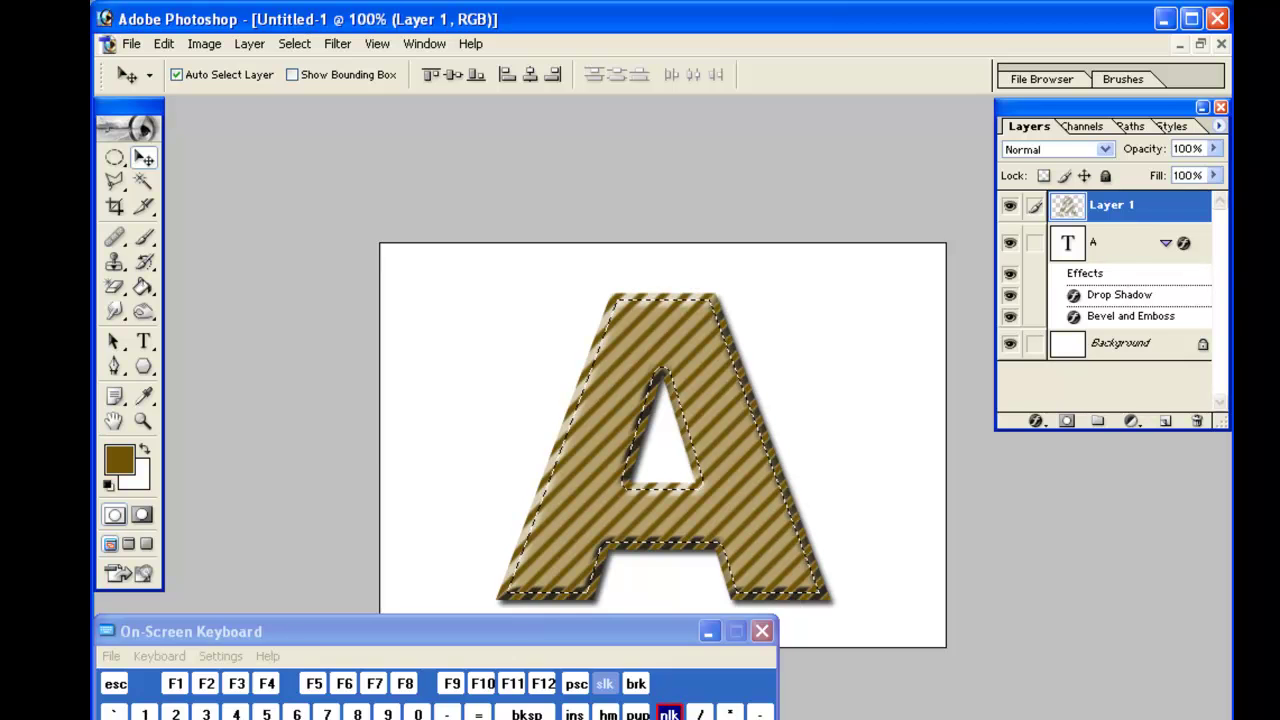
Contract the letter A's selection so that it runs just inside the bevelled edge
click(337, 44)
mouse_move(294, 44)
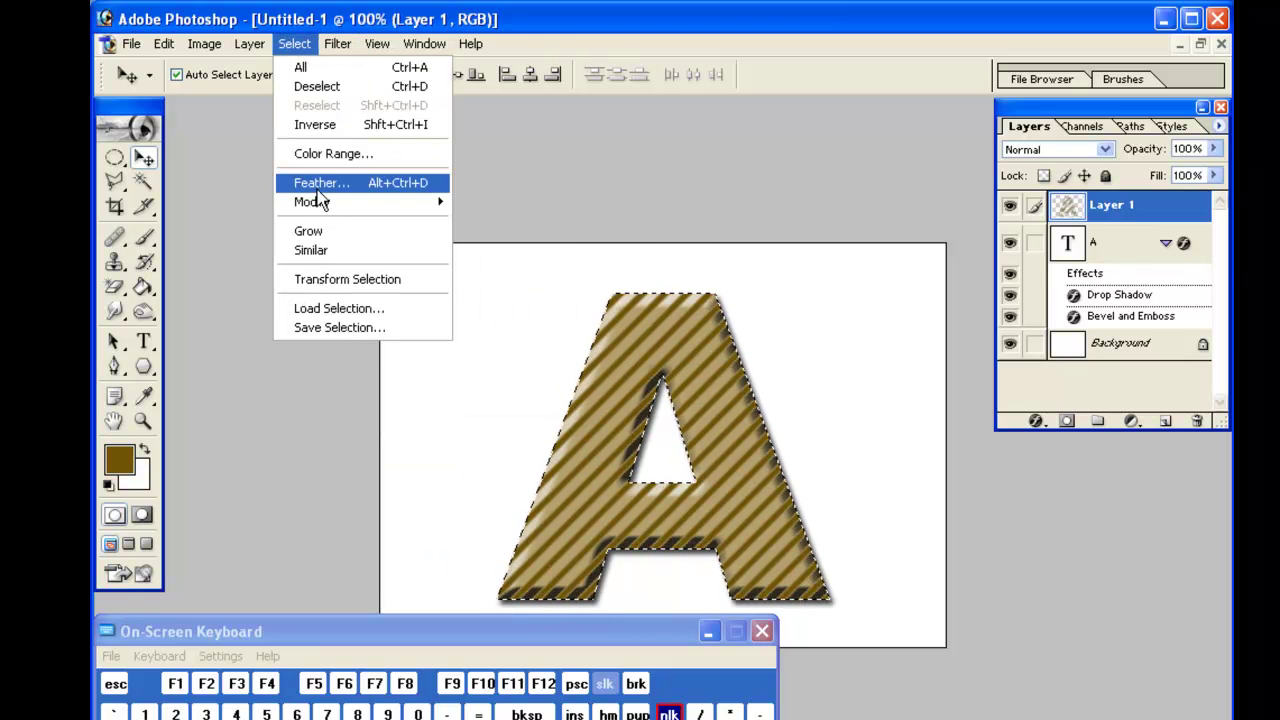
mouse_move(317, 201)
click(511, 258)
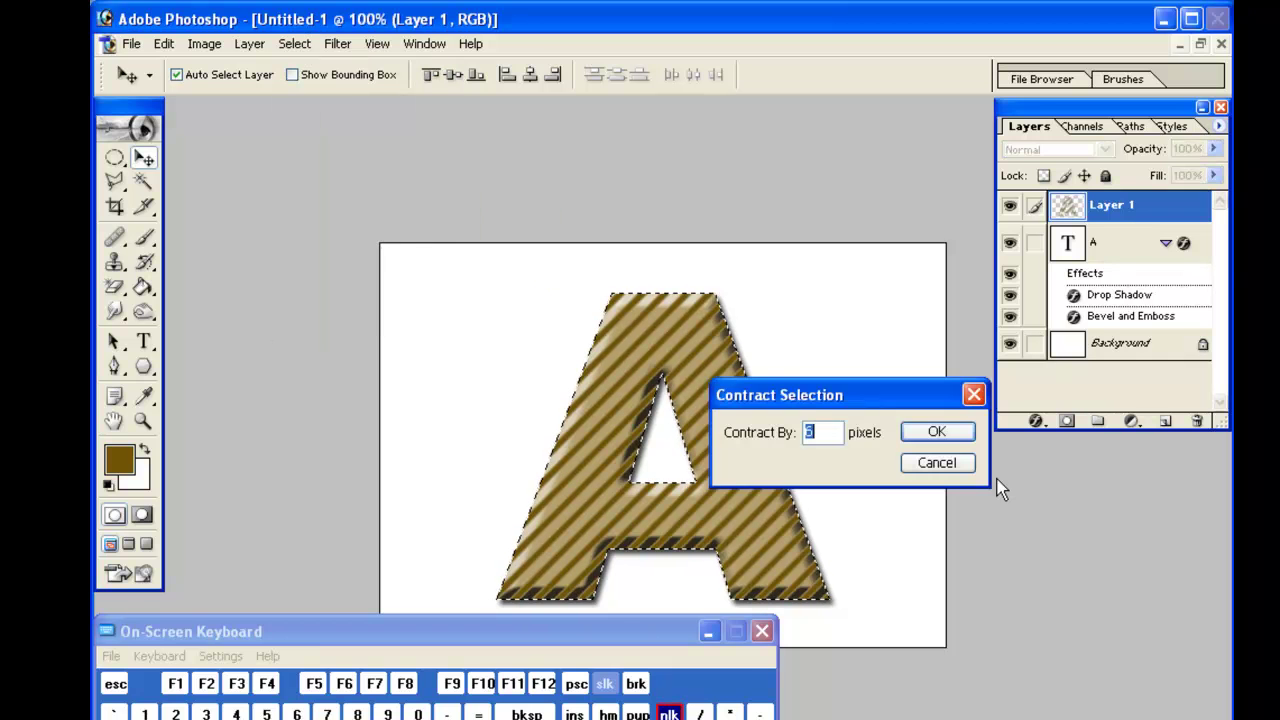
key(Return)
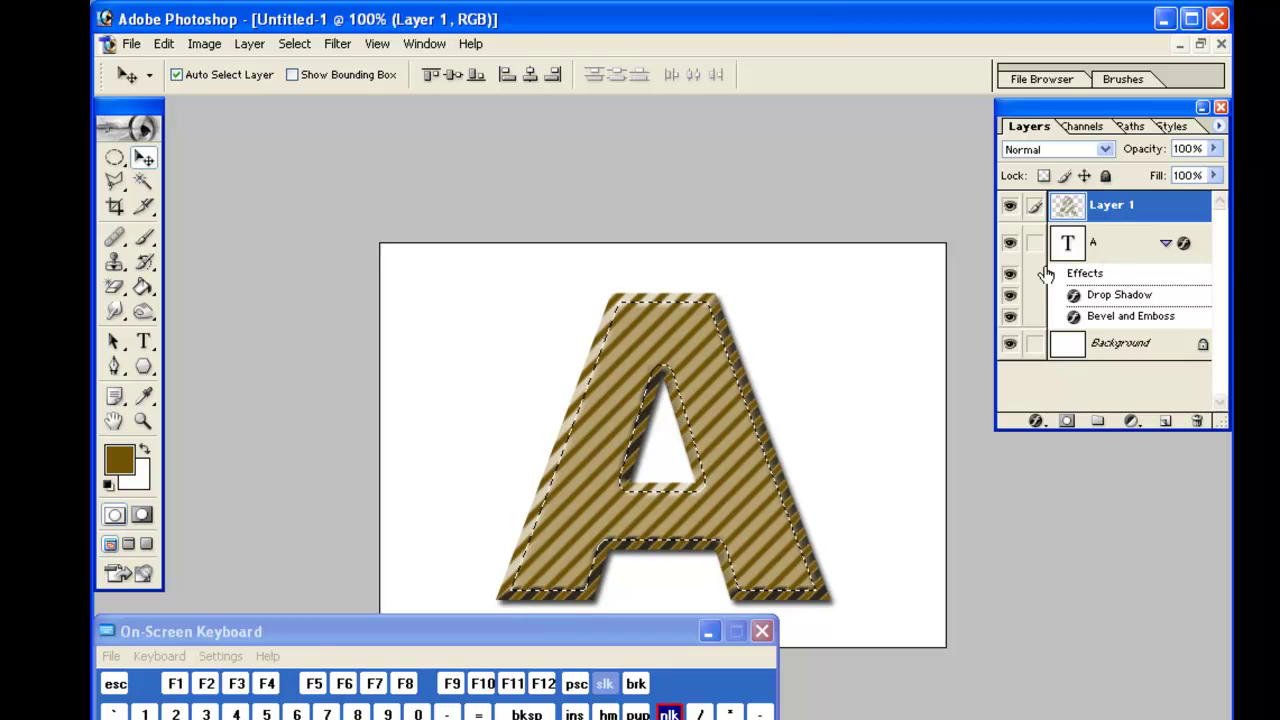
Invert the contracted selection, delete the stripes along the letter's bevelled edges from Layer 1, and deselect
click(308, 47)
click(316, 123)
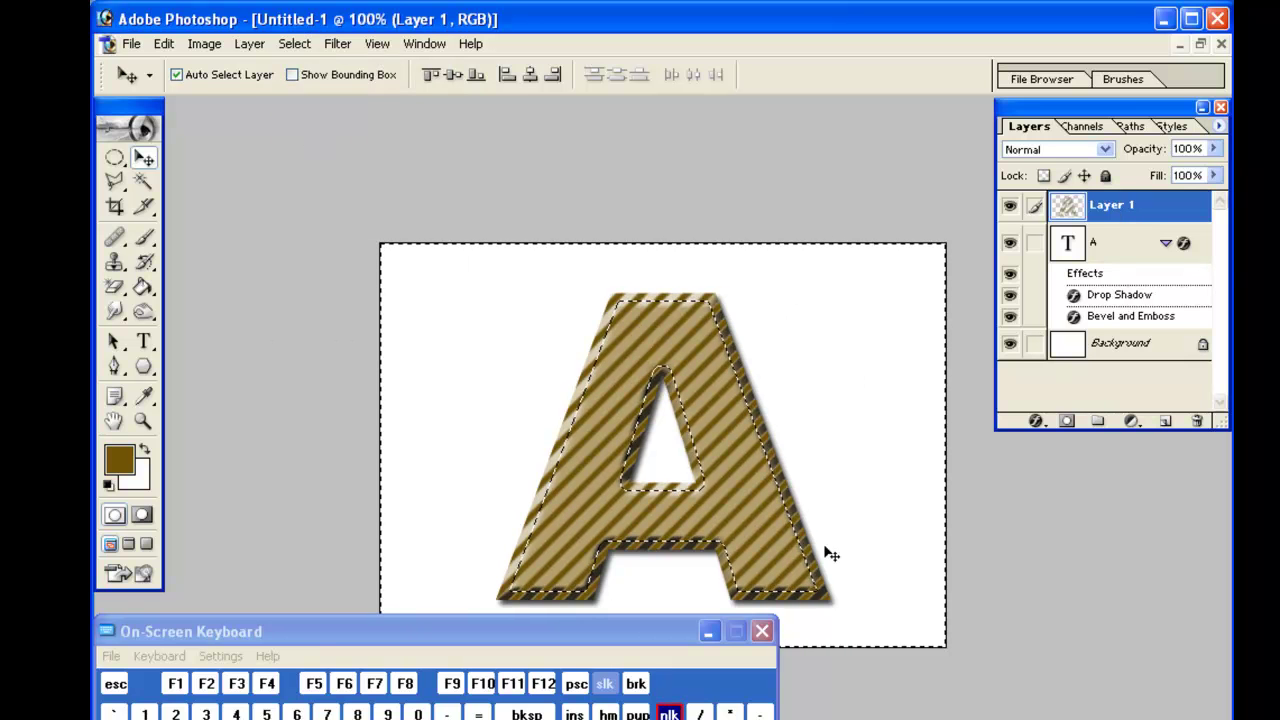
key(Delete)
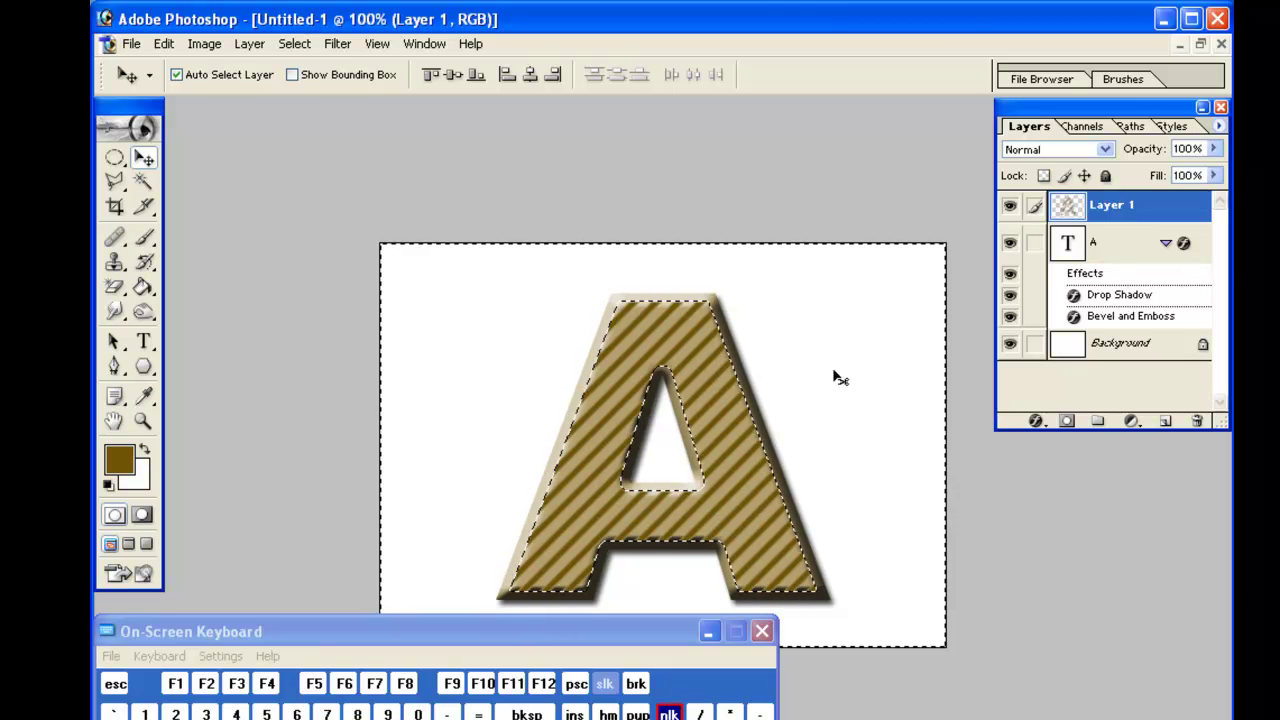
key(ctrl+d)
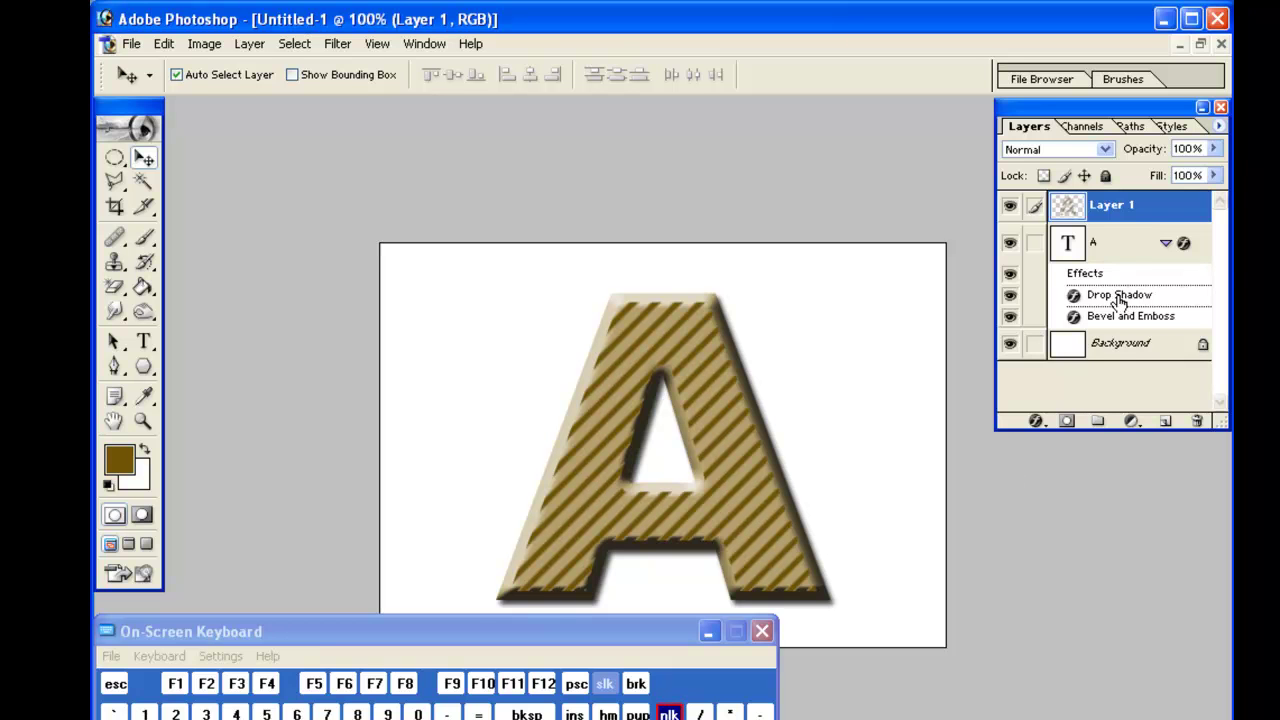
Add Drop Shadow and Bevel and Emboss layer styles to the striped Layer 1
click(1036, 421)
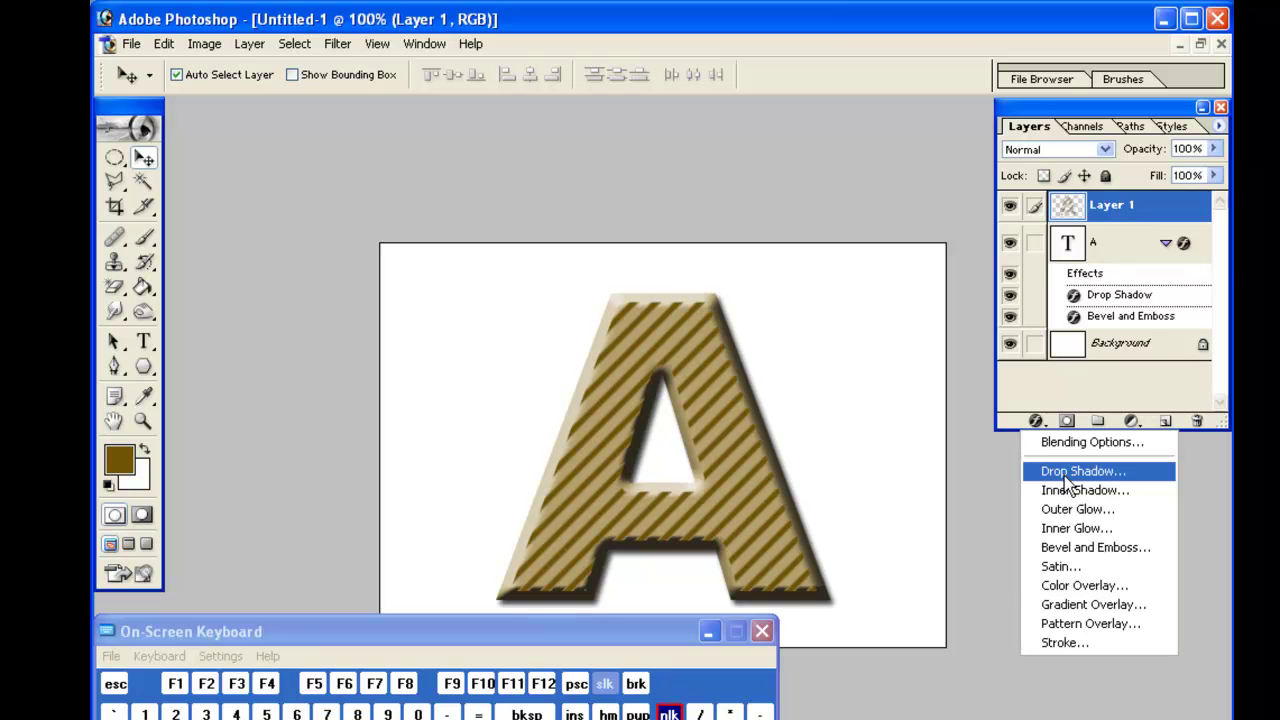
click(1058, 474)
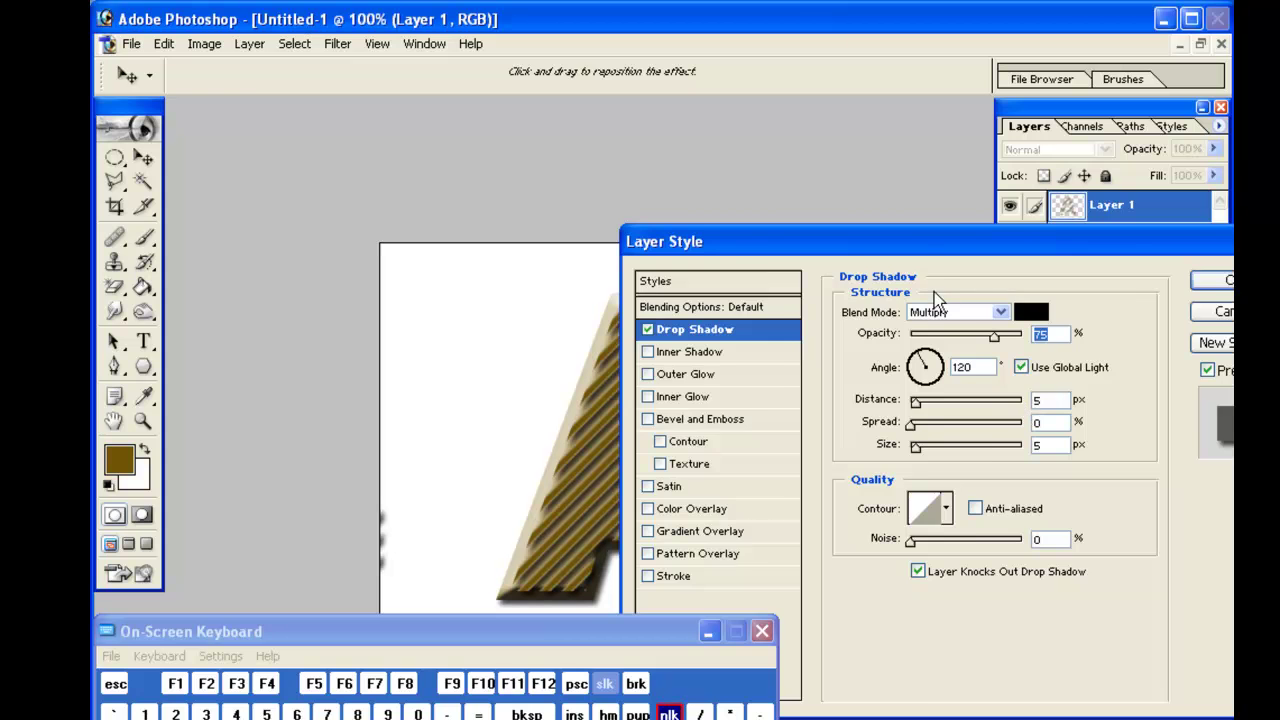
drag(933, 254, 1070, 251)
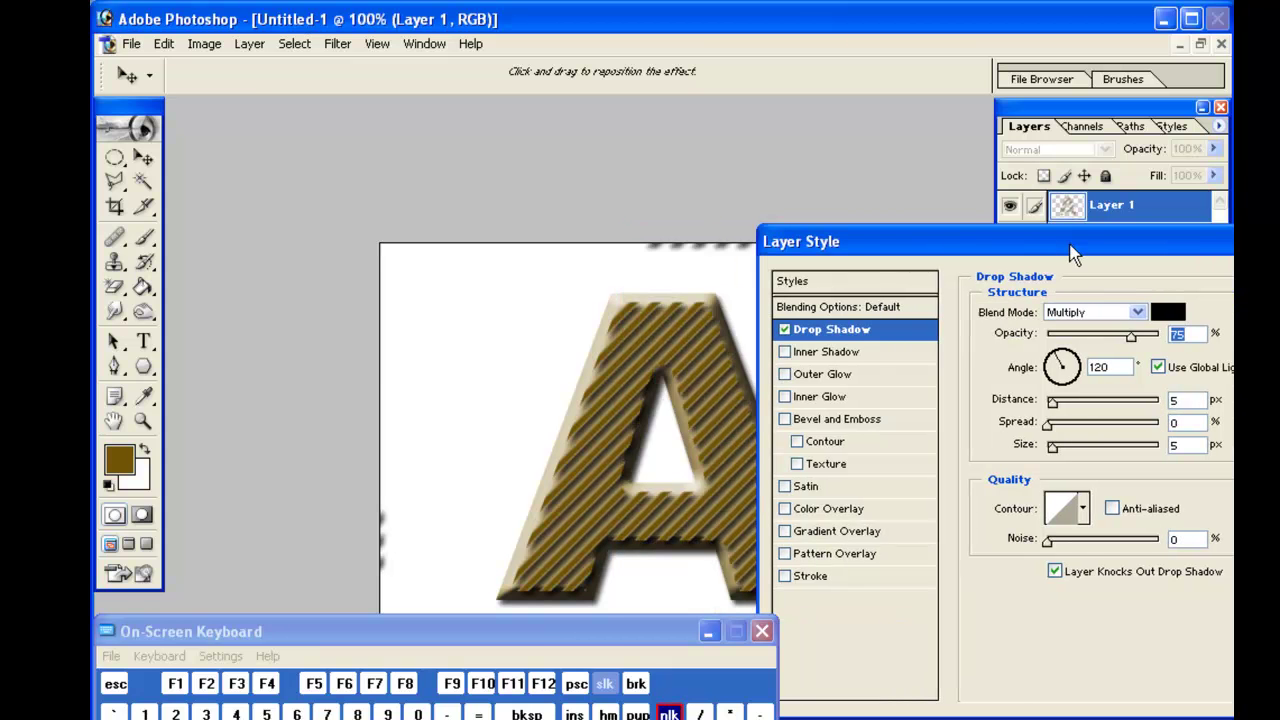
click(858, 428)
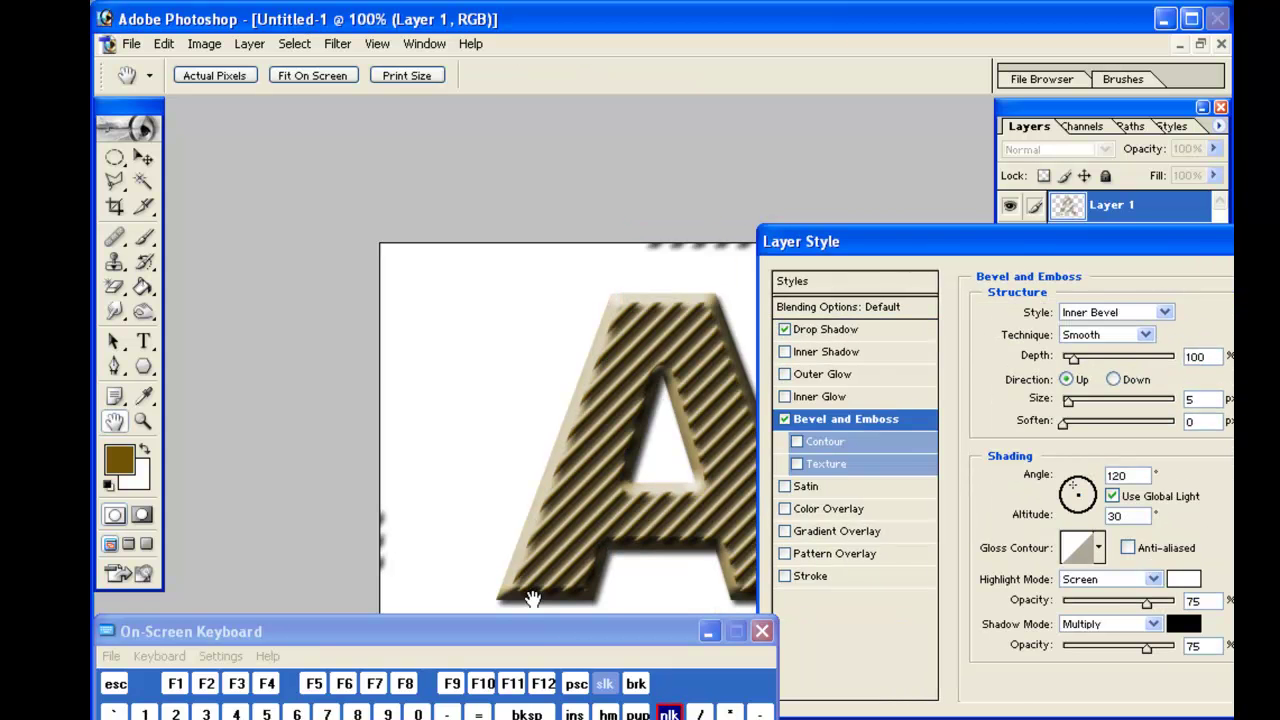
Set the striped layer's Drop Shadow distance to 2 px and apply the layer style
click(830, 330)
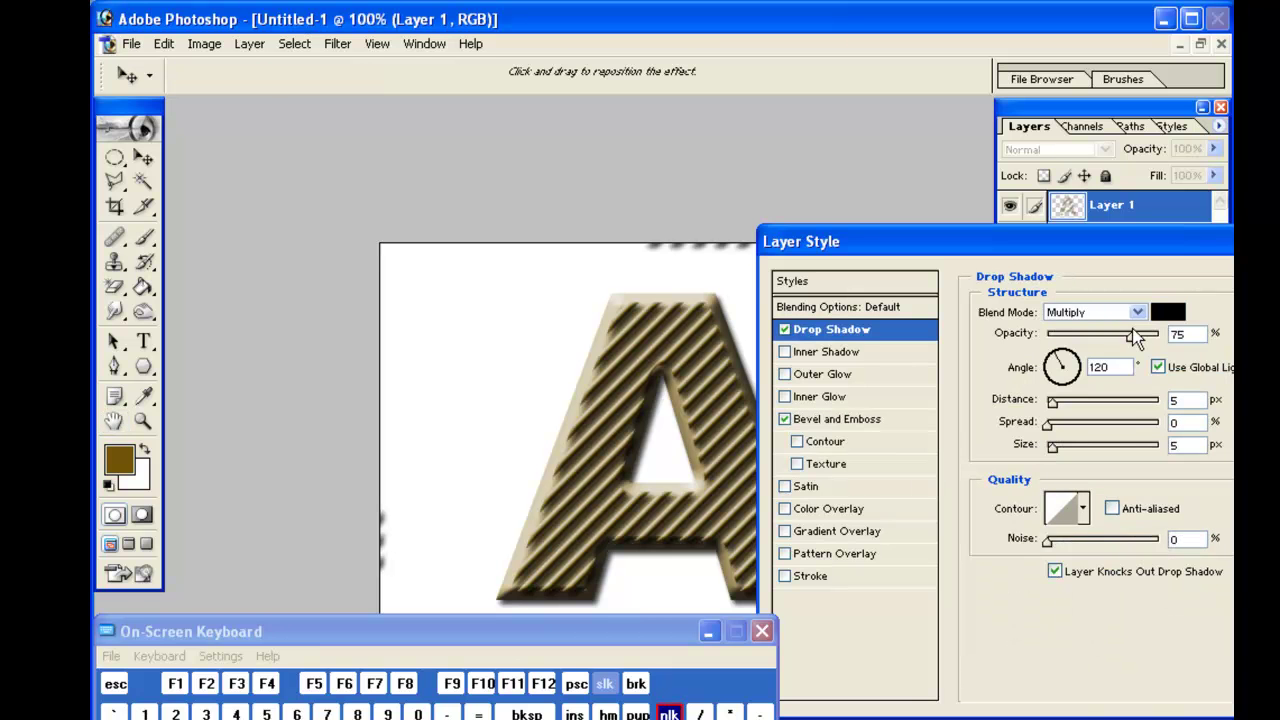
double_click(1181, 401)
text(2)
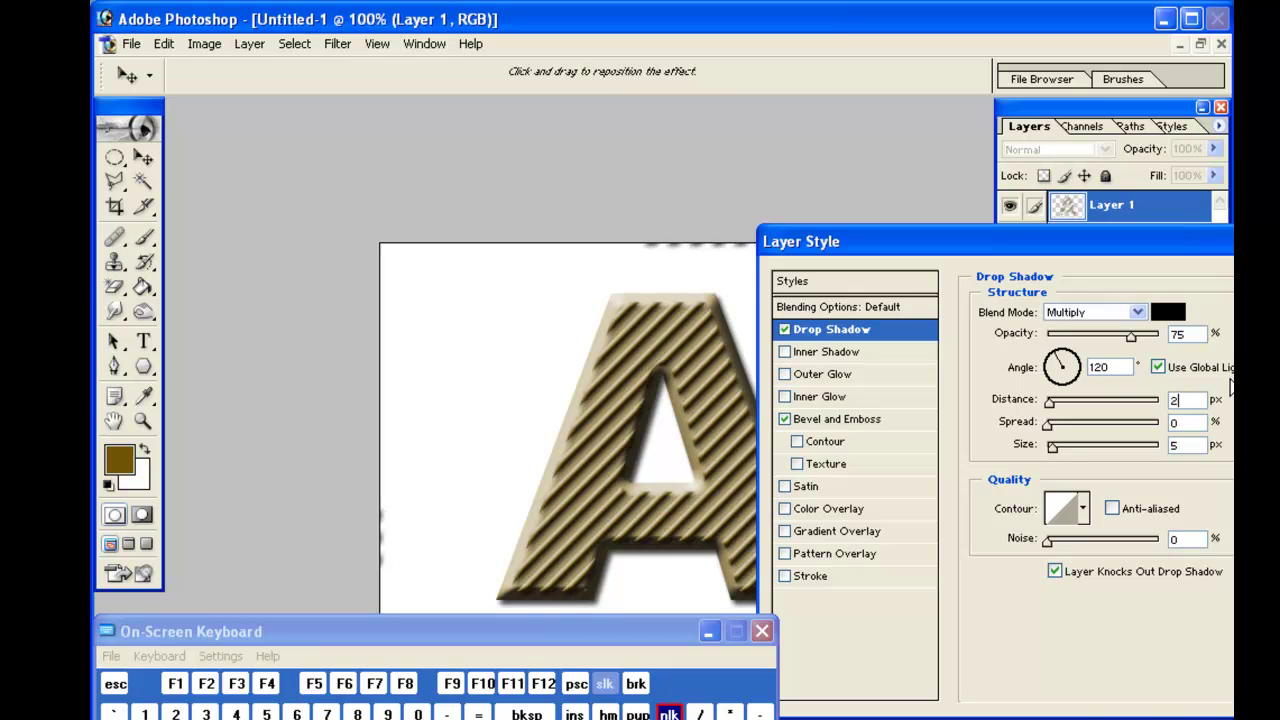
drag(1061, 241, 880, 307)
click(1180, 344)
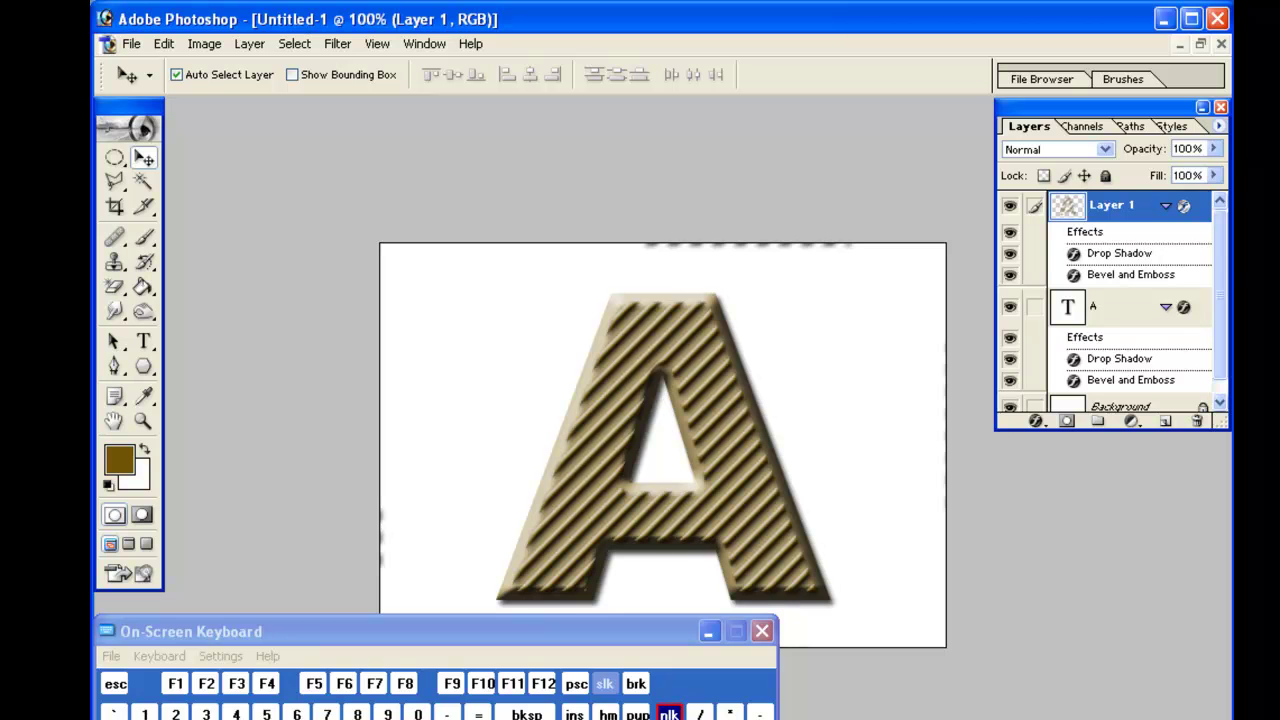
Draw a rectangular marquee around the letter A and invert it to target the stray stripe shadows along the canvas edges
click(114, 158)
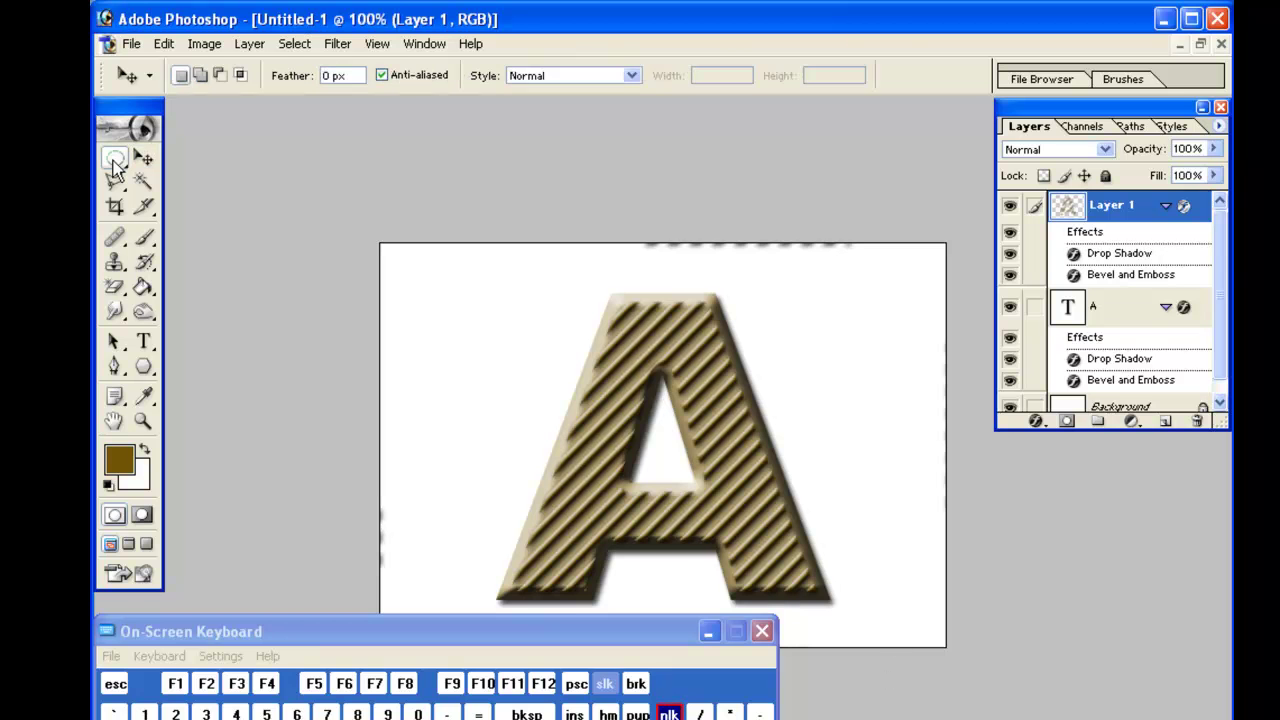
click(265, 160)
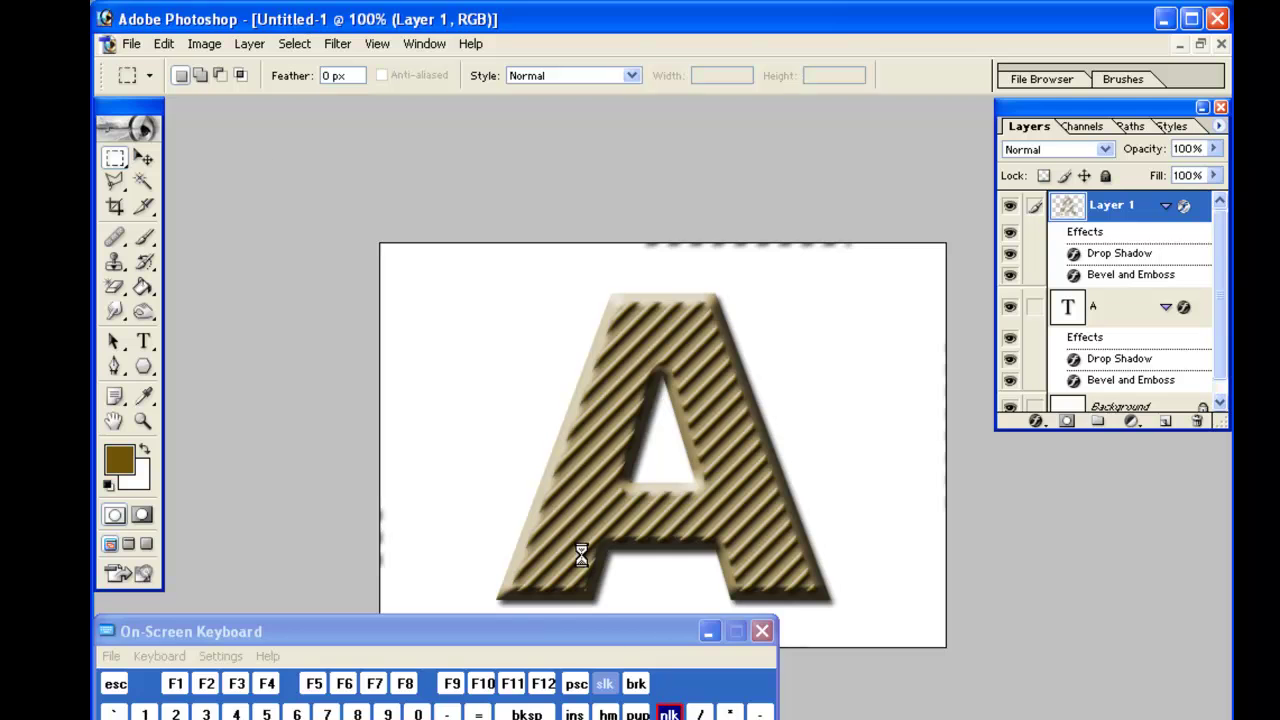
drag(629, 634, 631, 681)
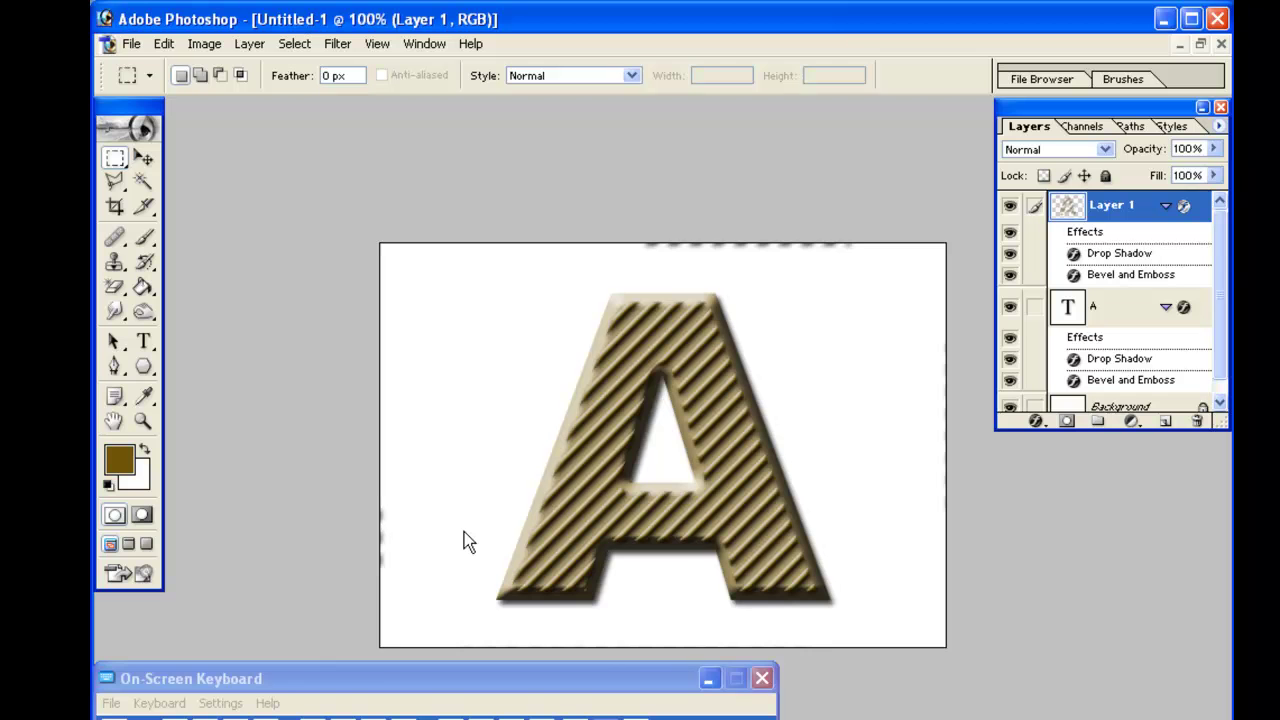
drag(376, 673, 404, 651)
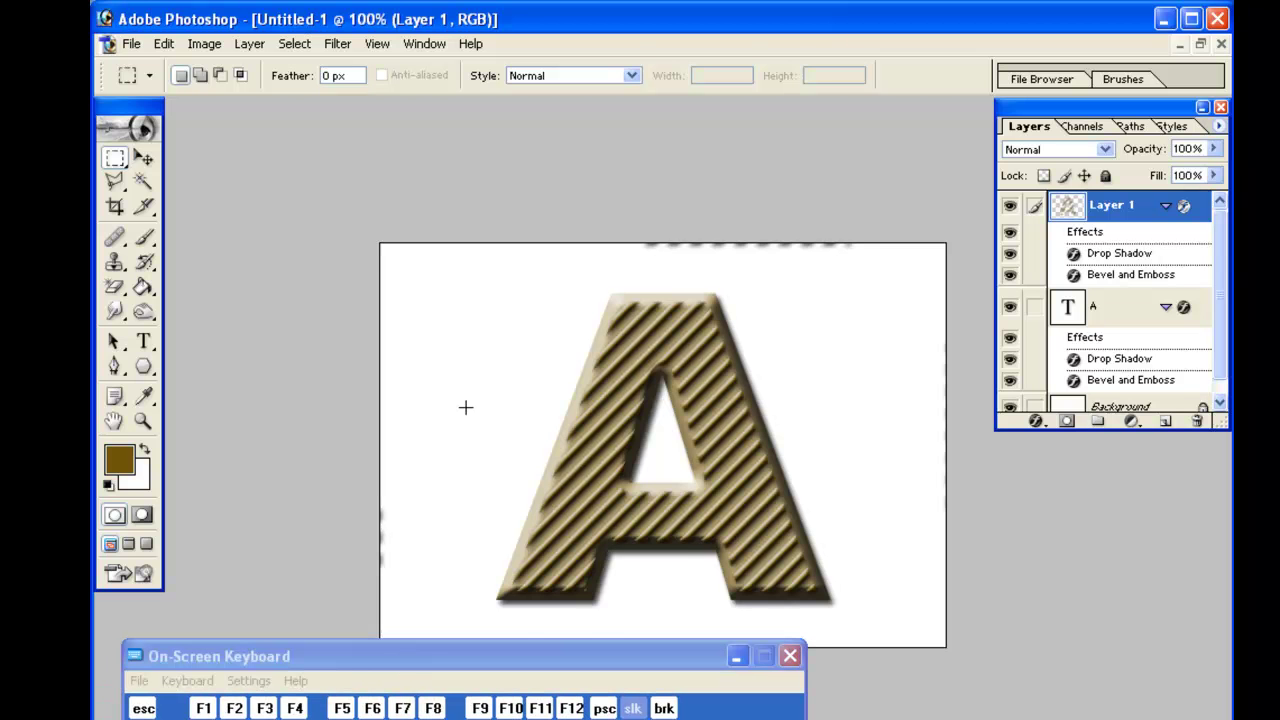
drag(471, 623, 923, 586)
drag(851, 601, 857, 615)
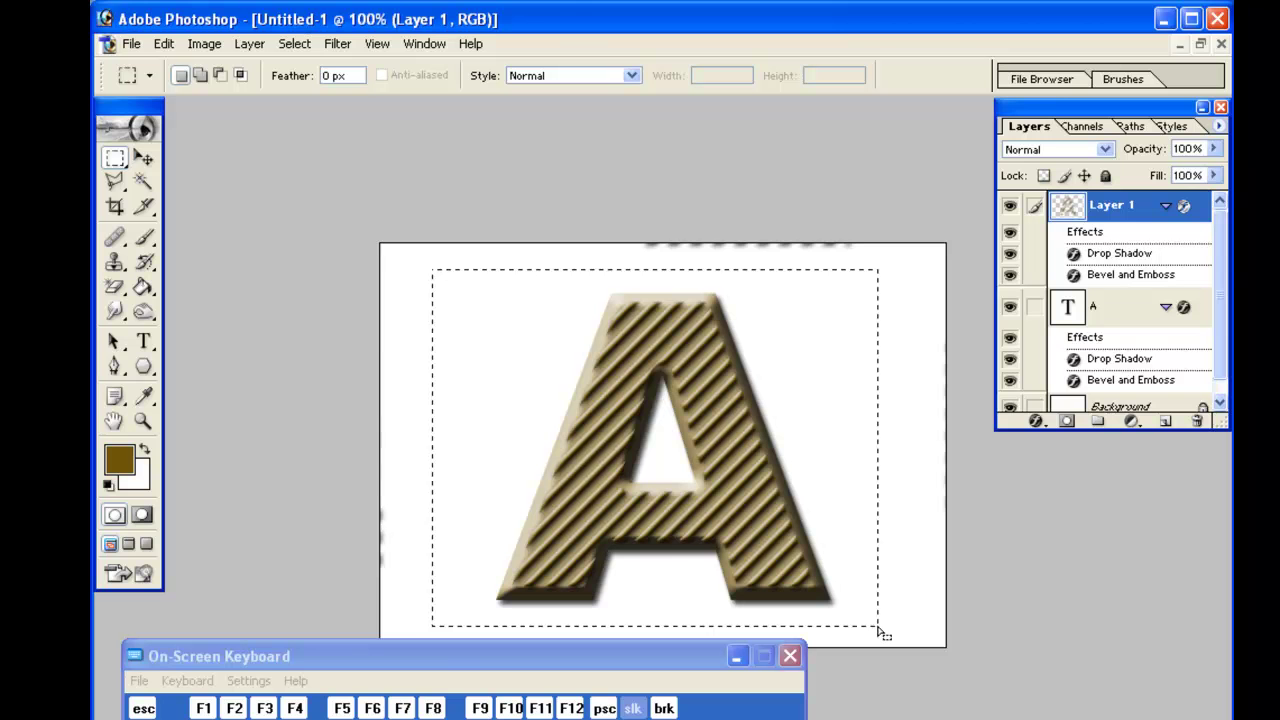
click(309, 45)
click(313, 127)
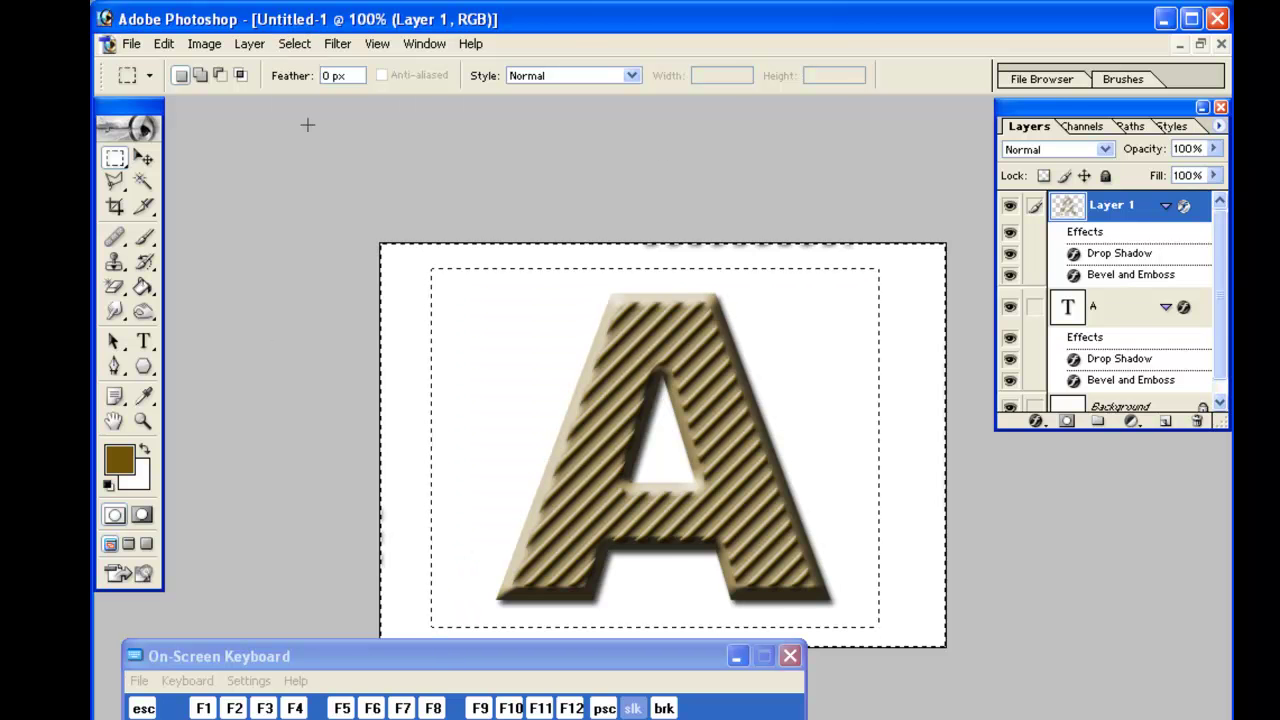
Toggle Layer 1's visibility to check whether the stray edge shadows belong to it
click(1009, 207)
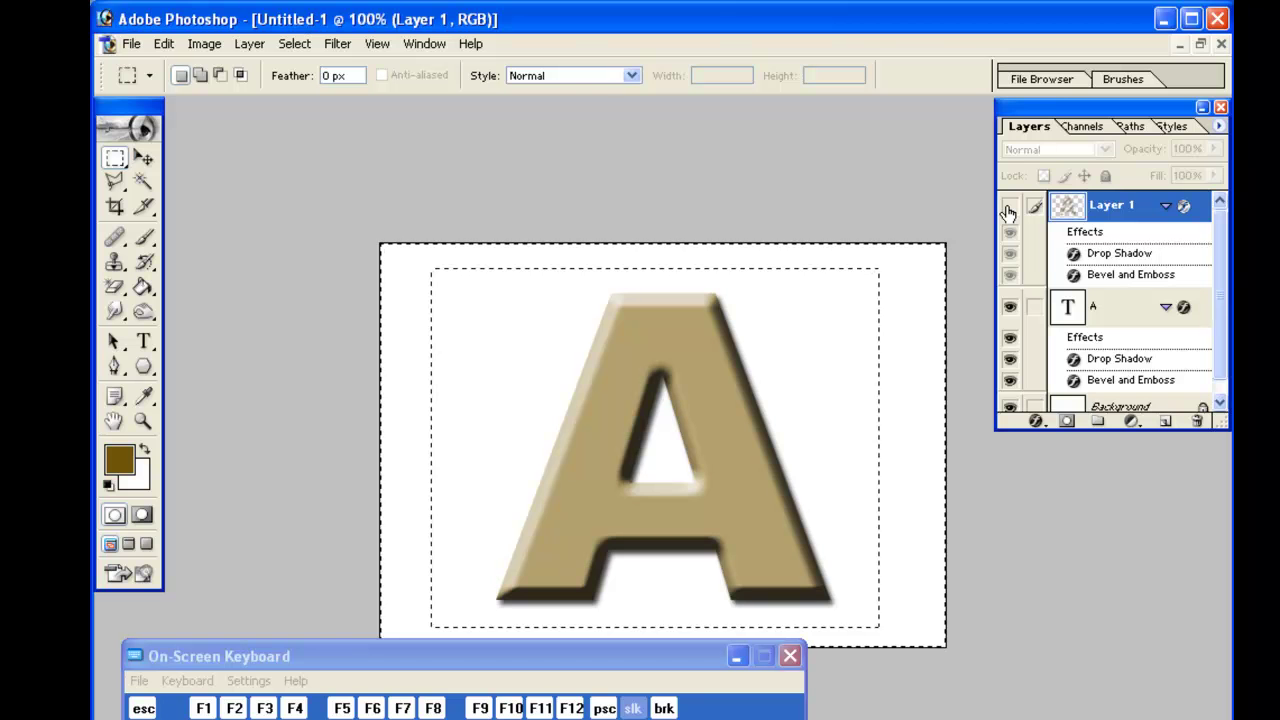
click(1009, 207)
click(1009, 209)
click(1010, 208)
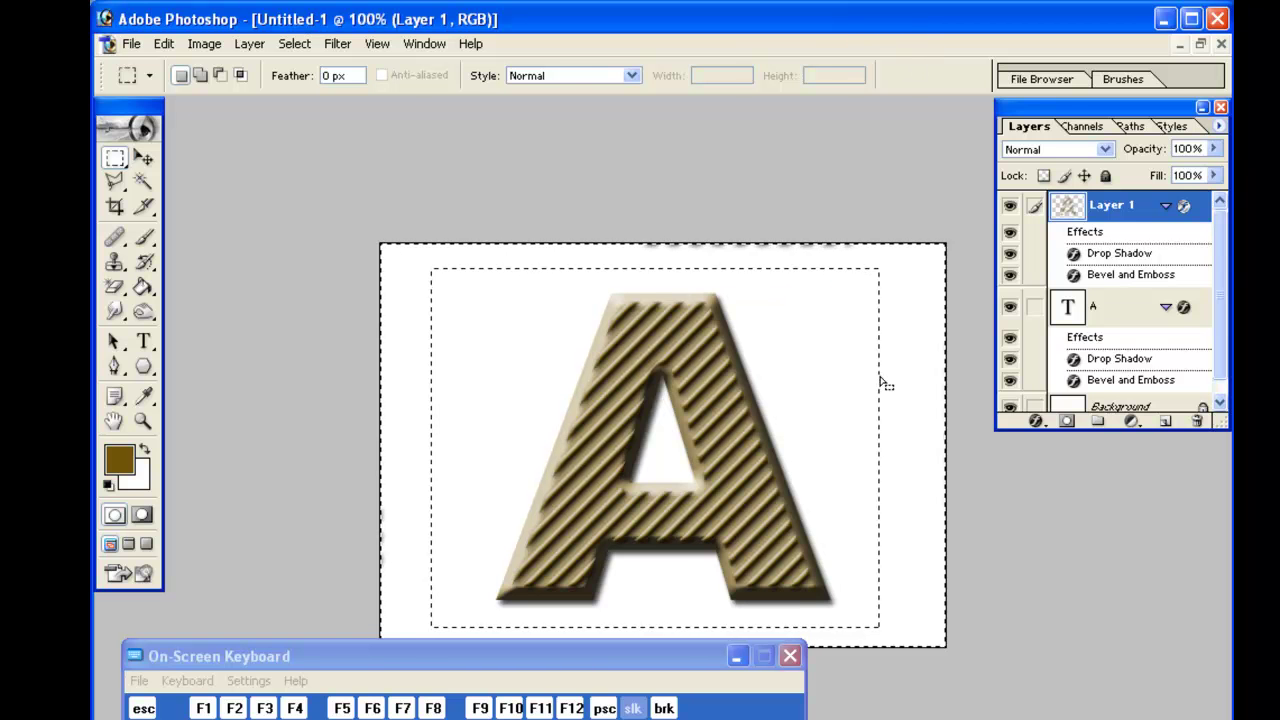
Try to clear the stray stripe shadows from Layer 1 outside a redrawn rectangle around the letter A, and deselect
click(853, 184)
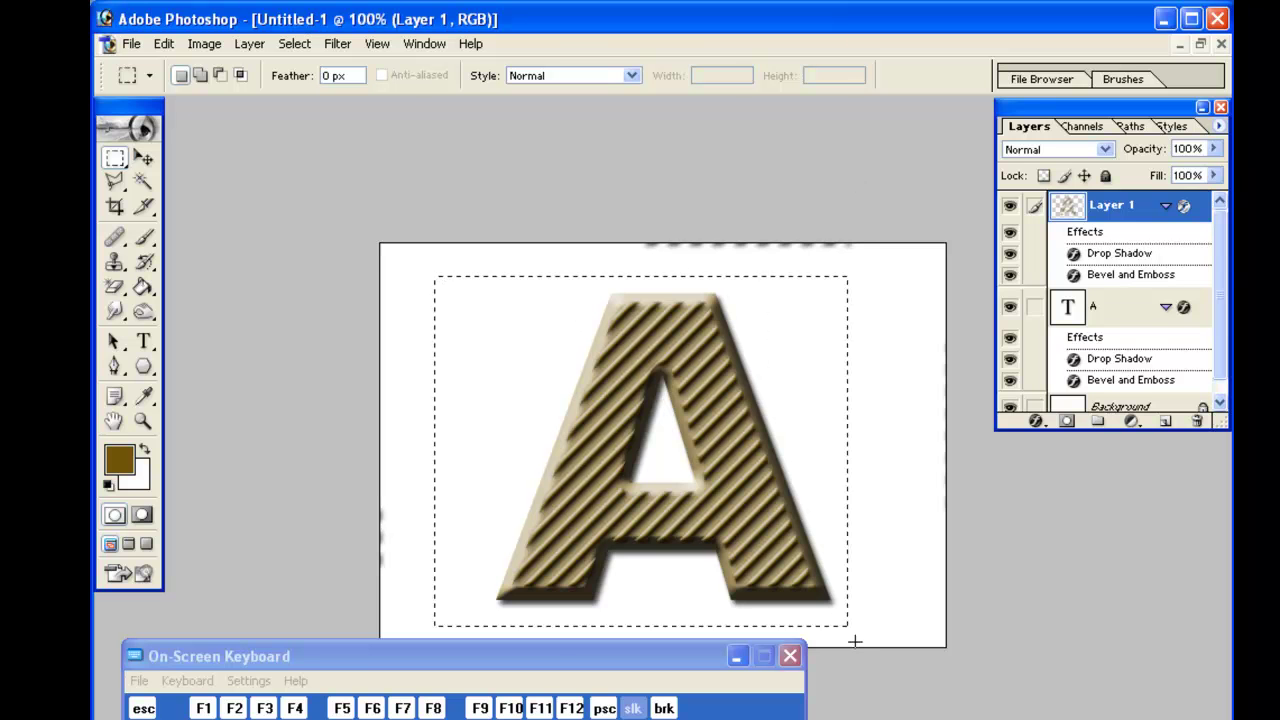
drag(855, 641, 855, 626)
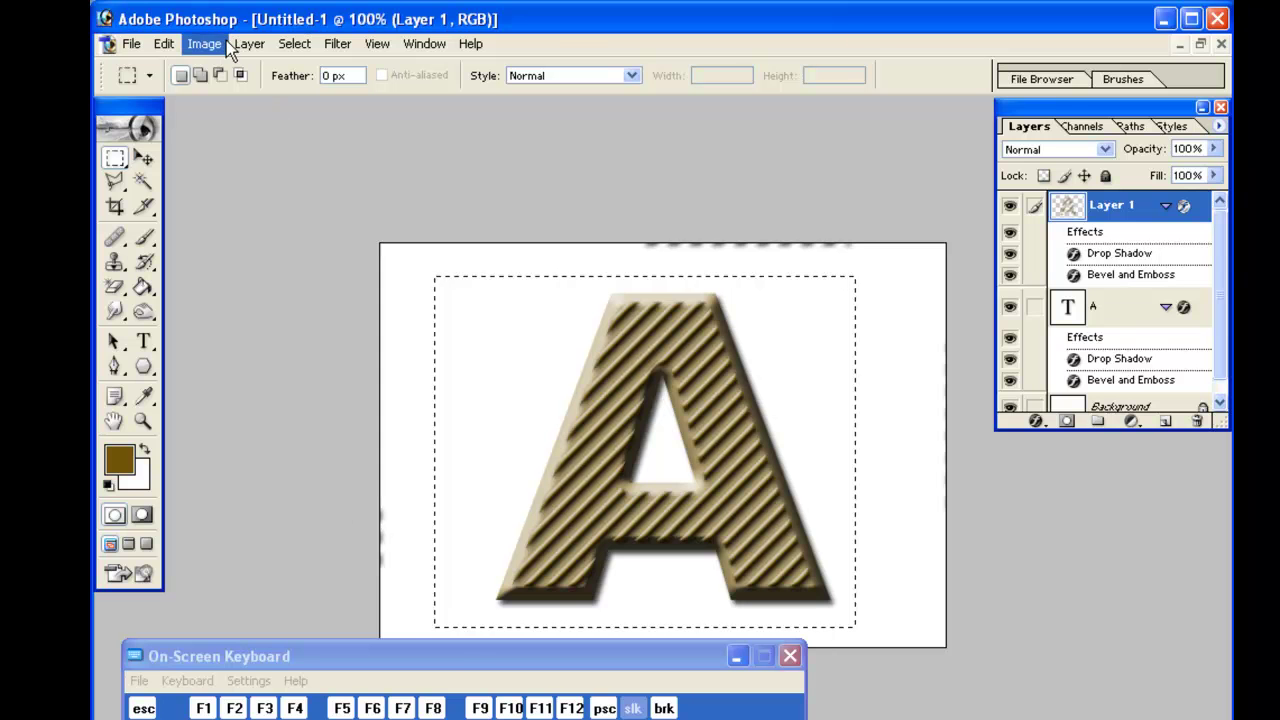
click(290, 44)
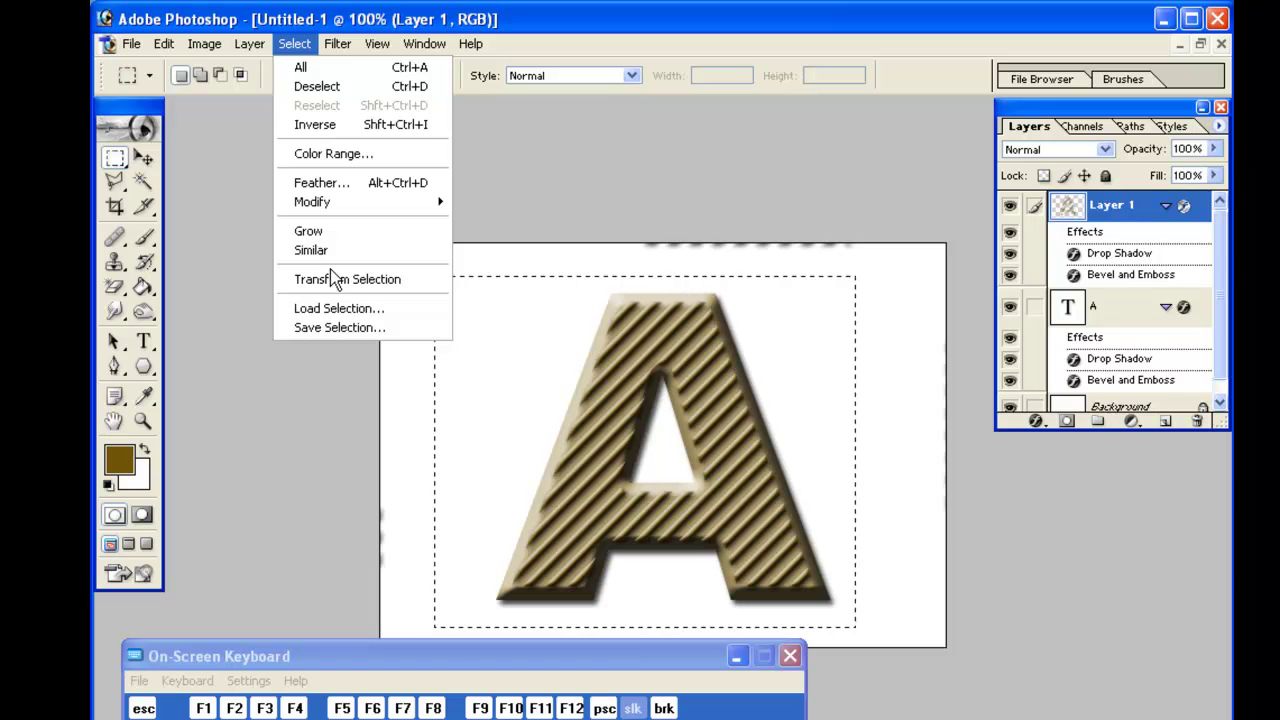
click(316, 125)
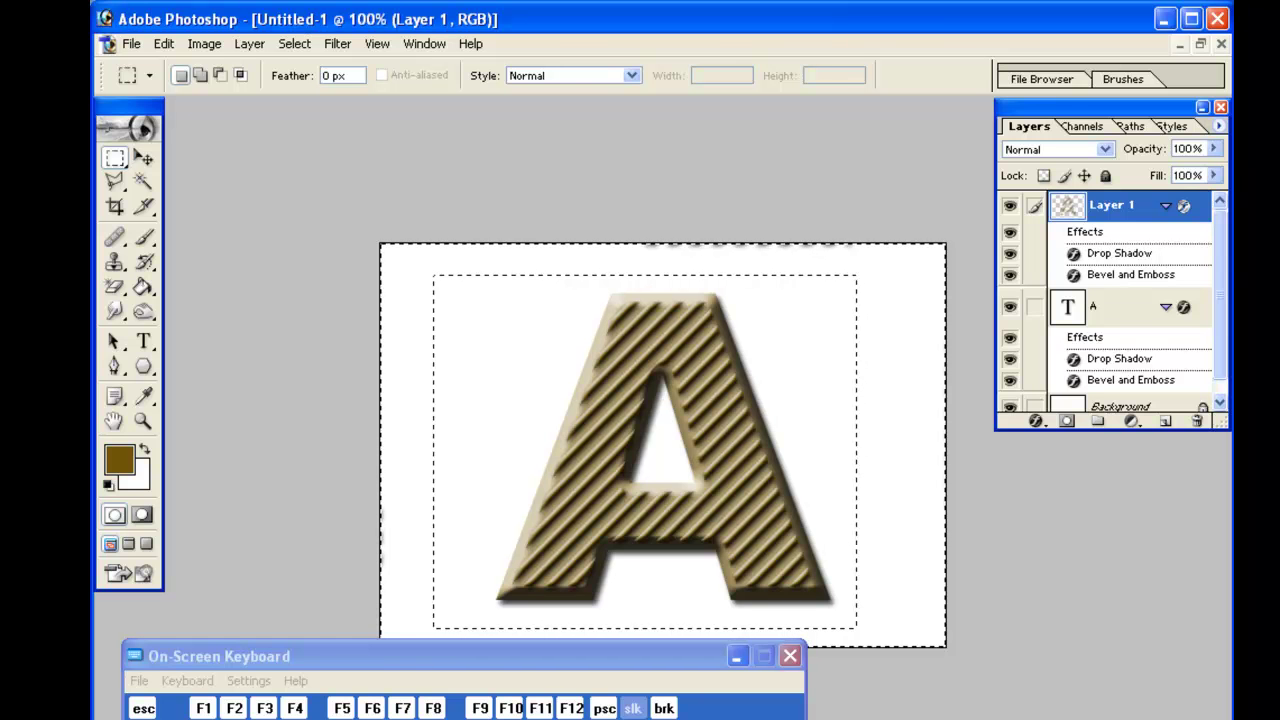
click(164, 44)
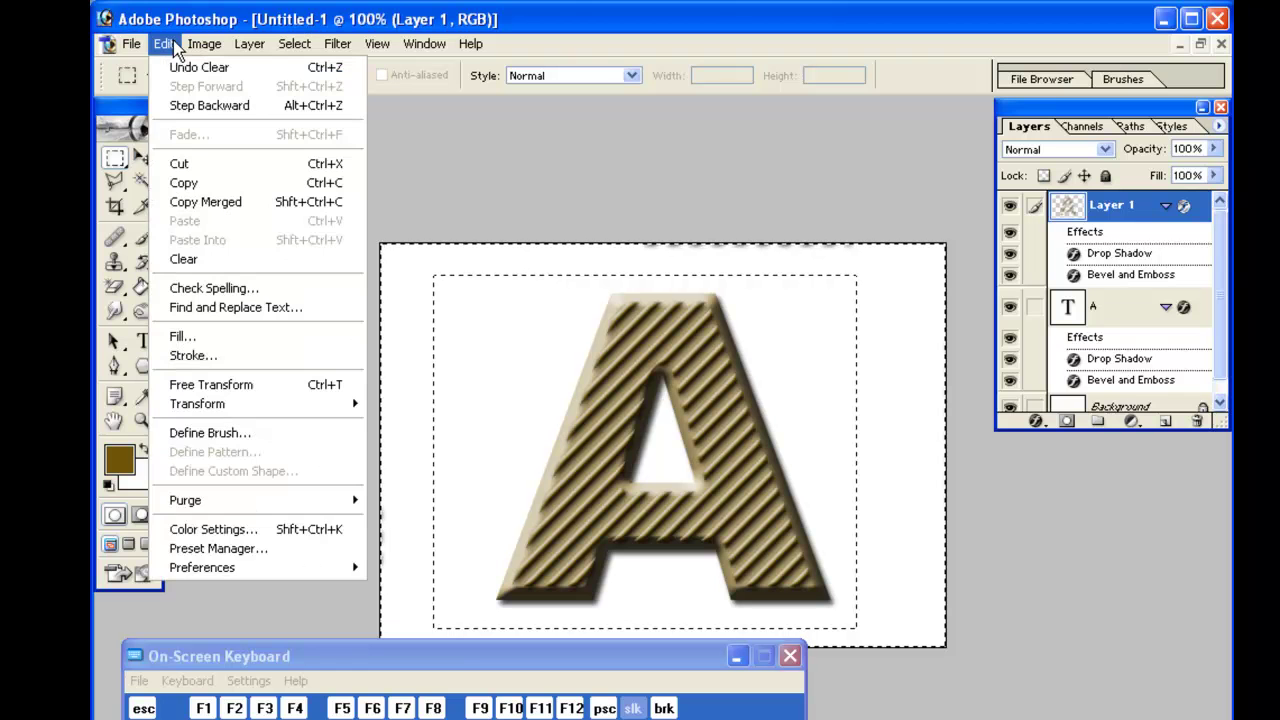
click(175, 266)
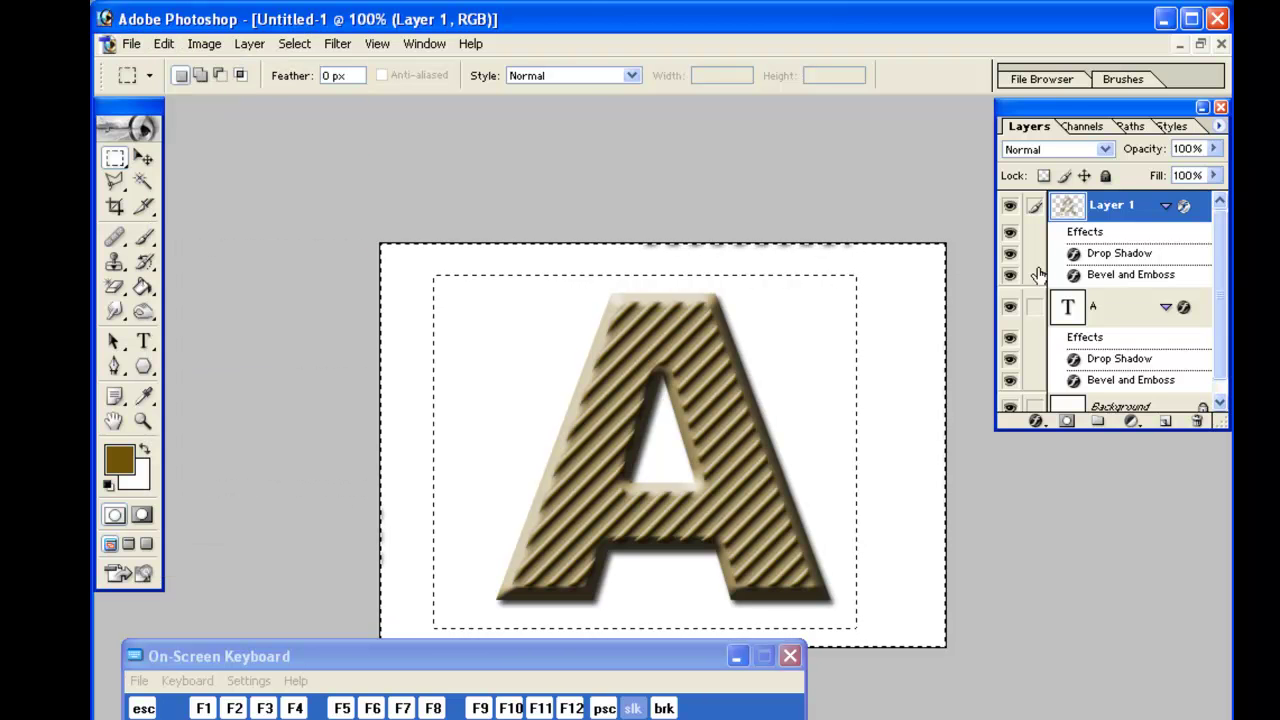
click(912, 281)
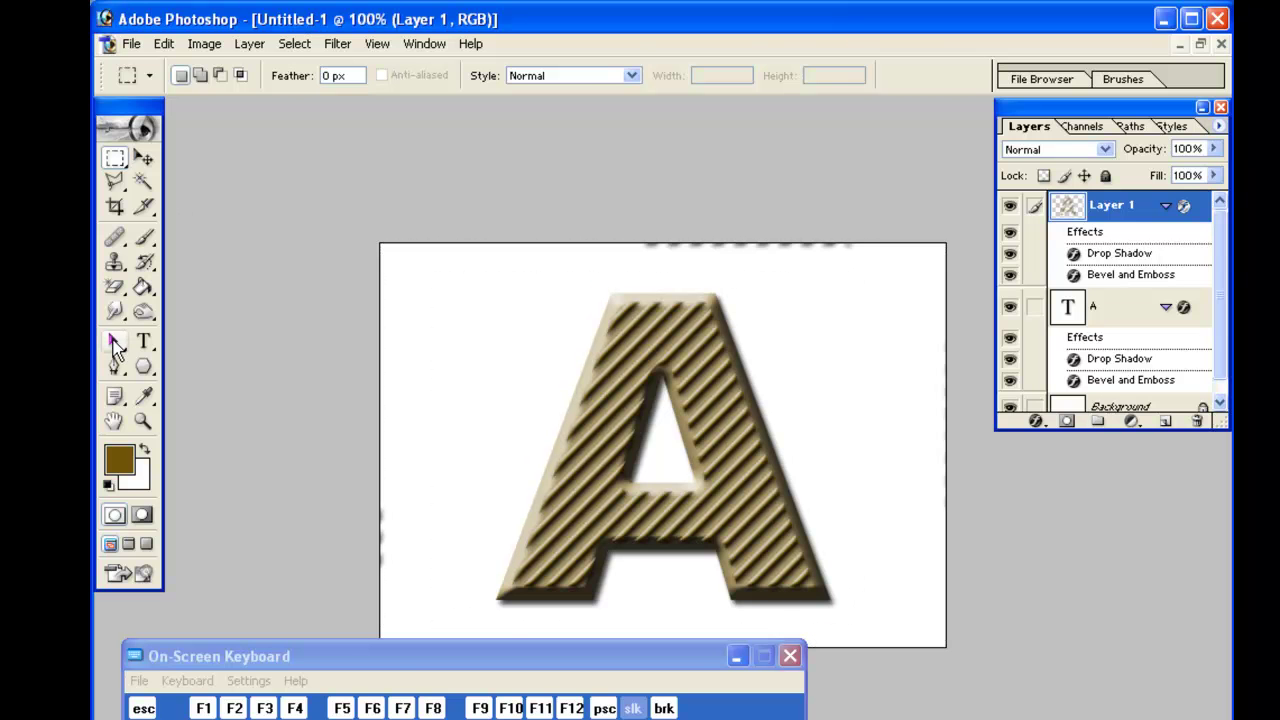
Toggle the visibility of the A layer, Layer 1 and Layer 1's Drop Shadow to find the source of the edge marks
drag(114, 287, 171, 284)
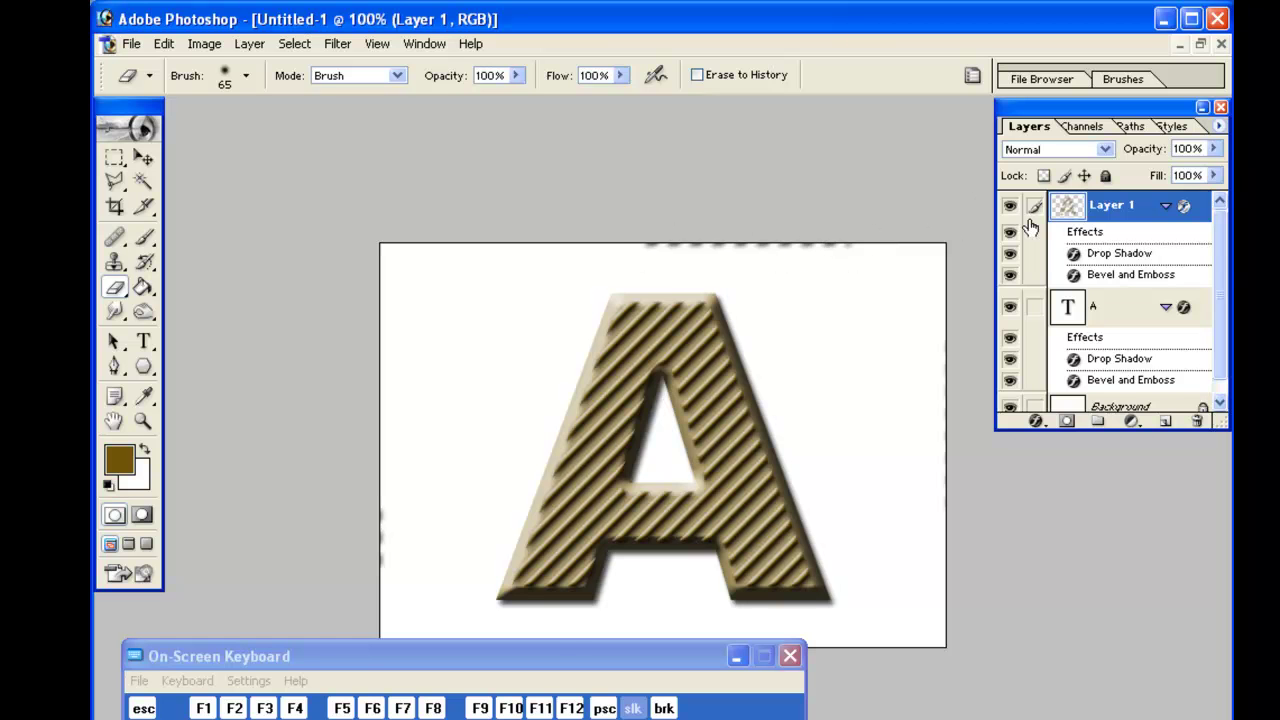
click(1010, 307)
click(1010, 307)
click(1010, 205)
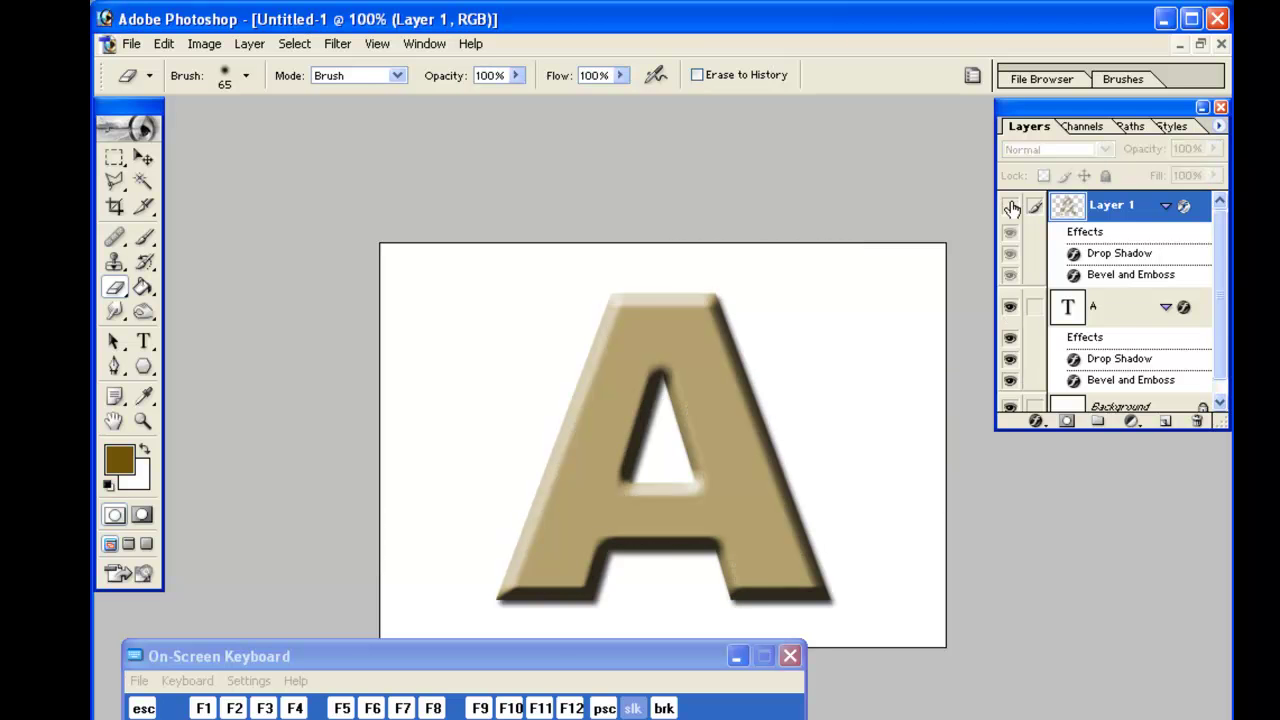
click(1010, 205)
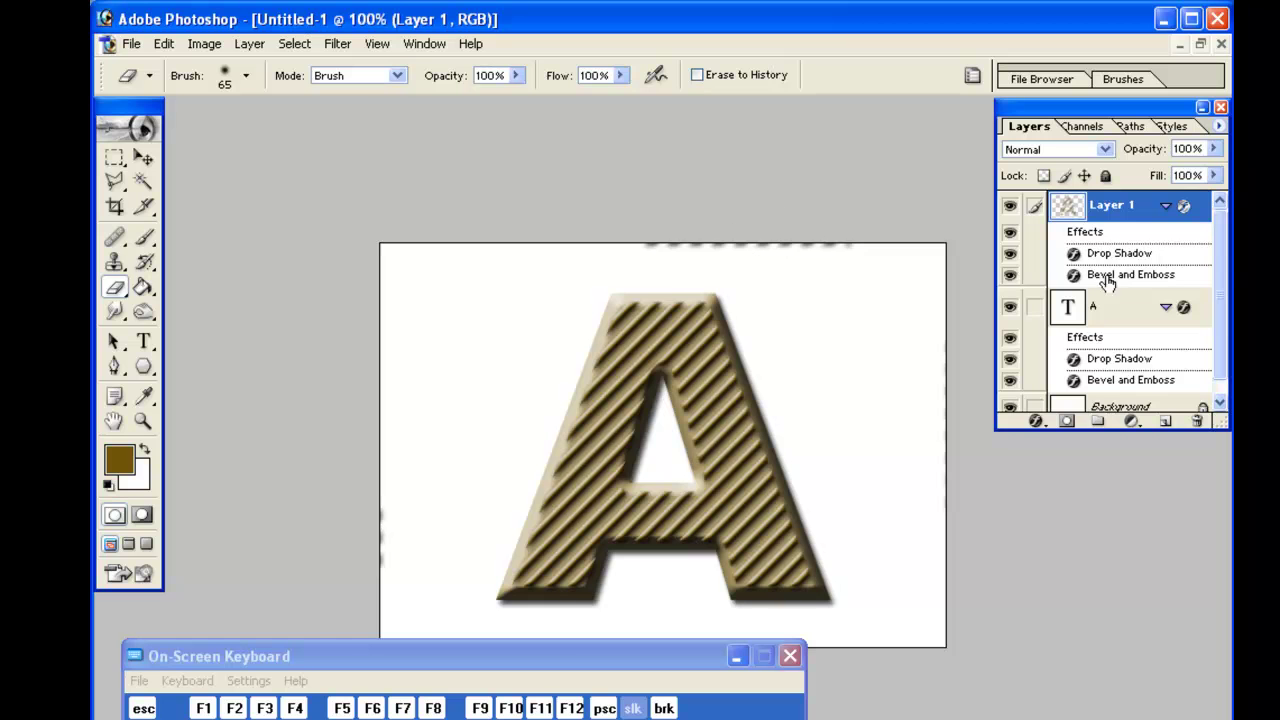
click(1010, 258)
click(1010, 258)
Crop the image to a rectangle around the letter A that excludes the stray stripe shadows at the canvas edges
click(114, 181)
click(114, 207)
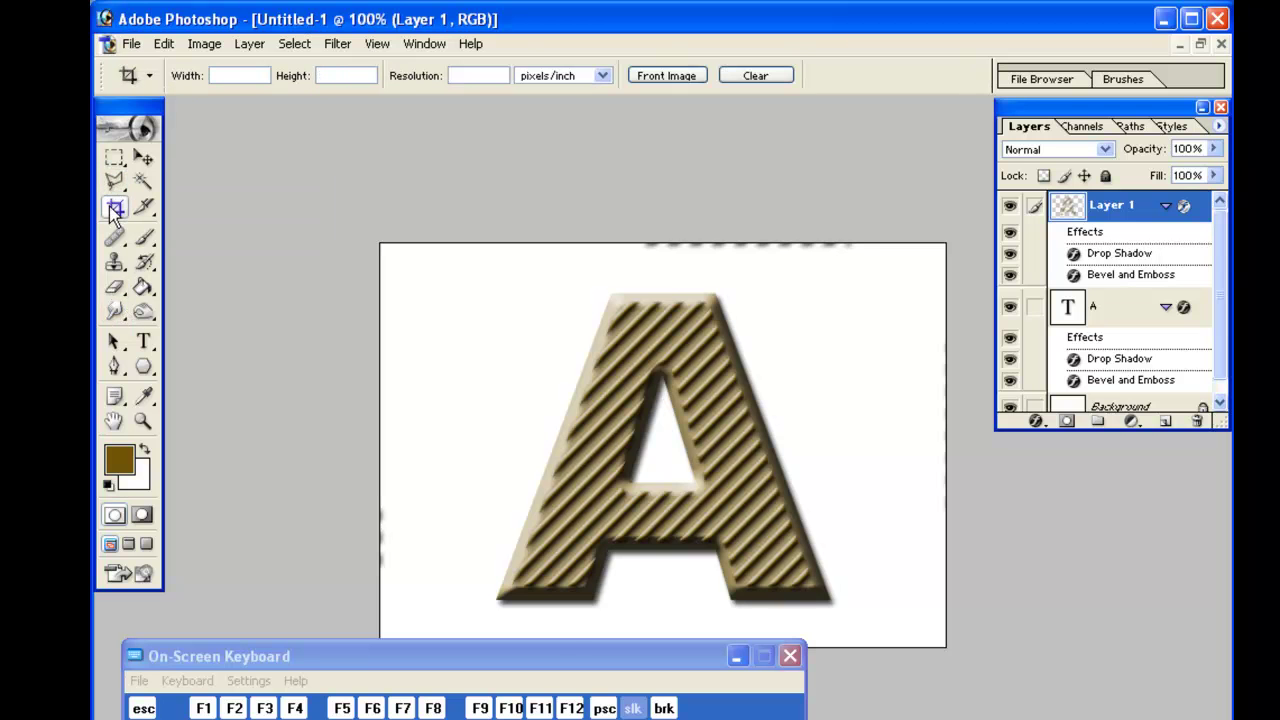
mouse_move(416, 277)
mouse_down()
mouse_move(706, 457)
mouse_move(918, 635)
mouse_up()
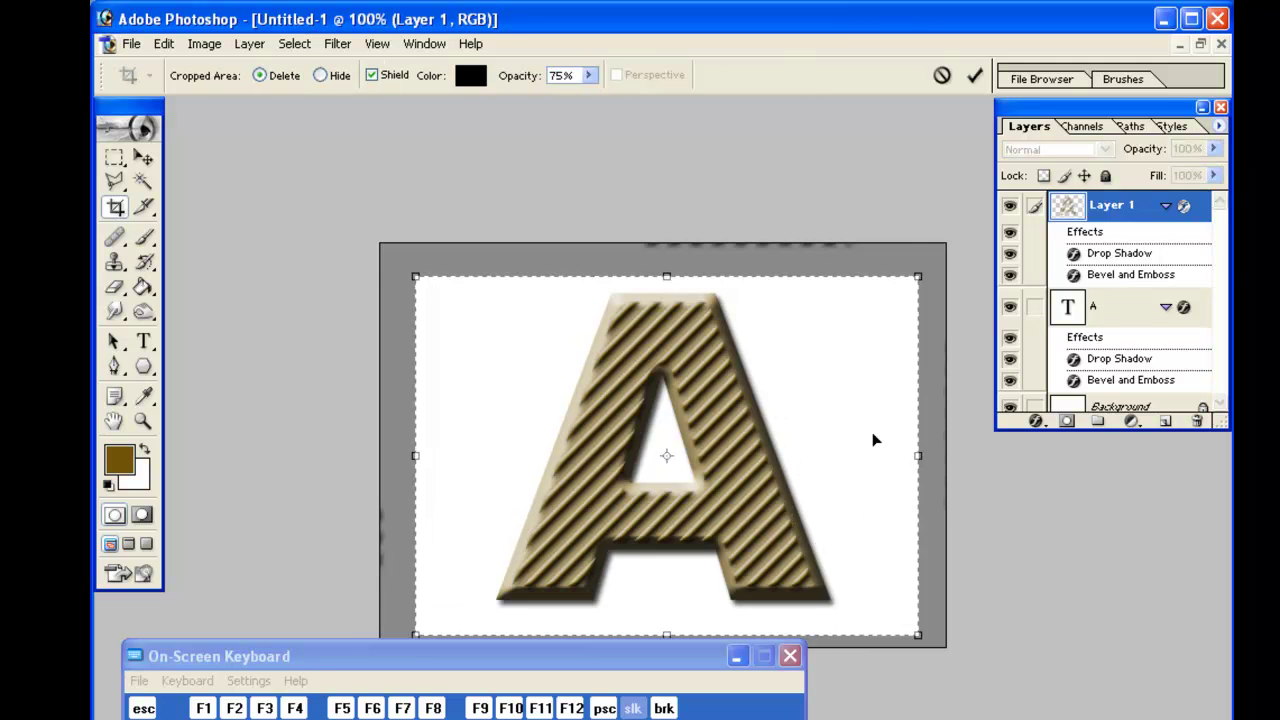
key(Return)
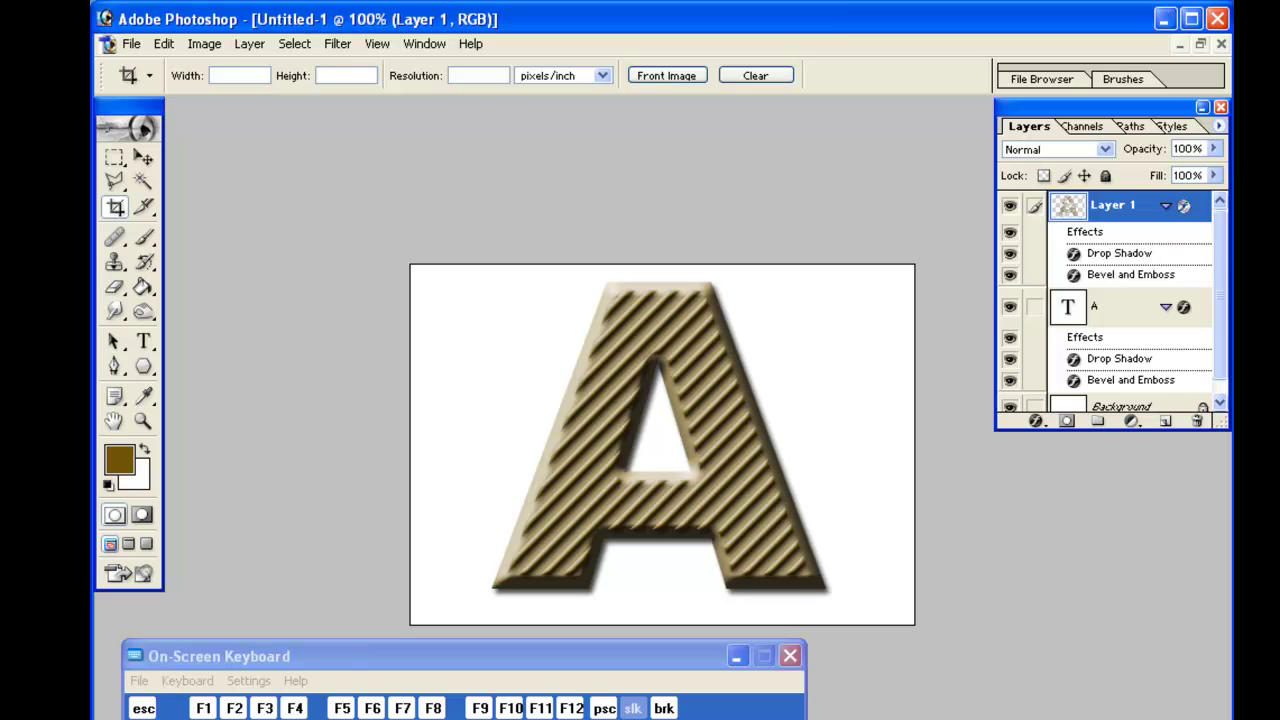
Extend the canvas evenly on all four sides with the Crop tool to widen the white margin around the letter A
click(143, 157)
click(115, 208)
drag(410, 265, 971, 646)
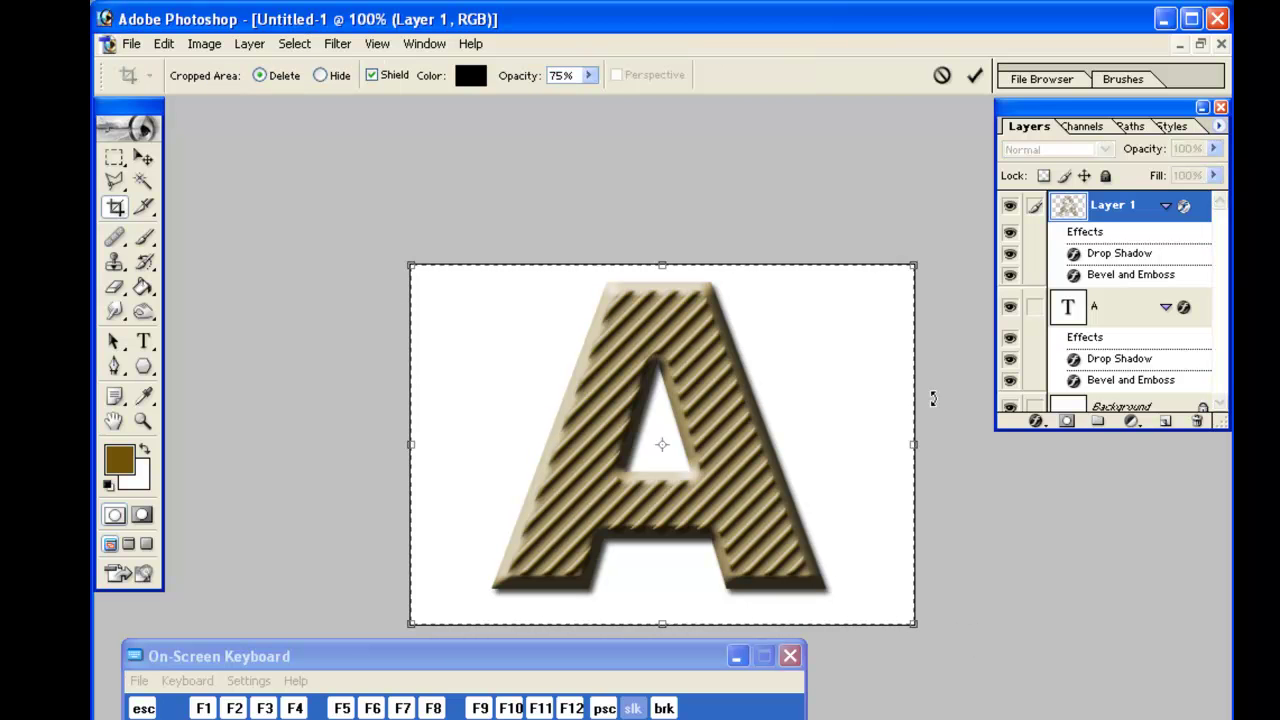
drag(915, 447, 958, 450)
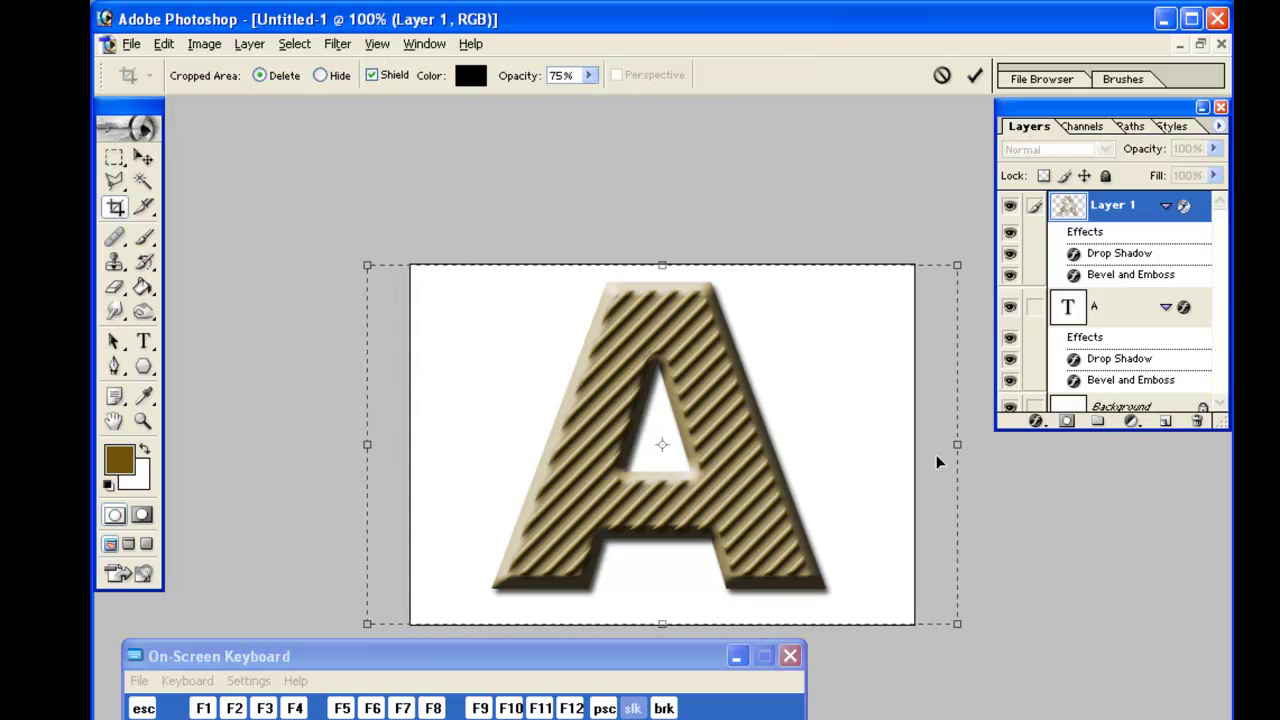
drag(664, 265, 675, 226)
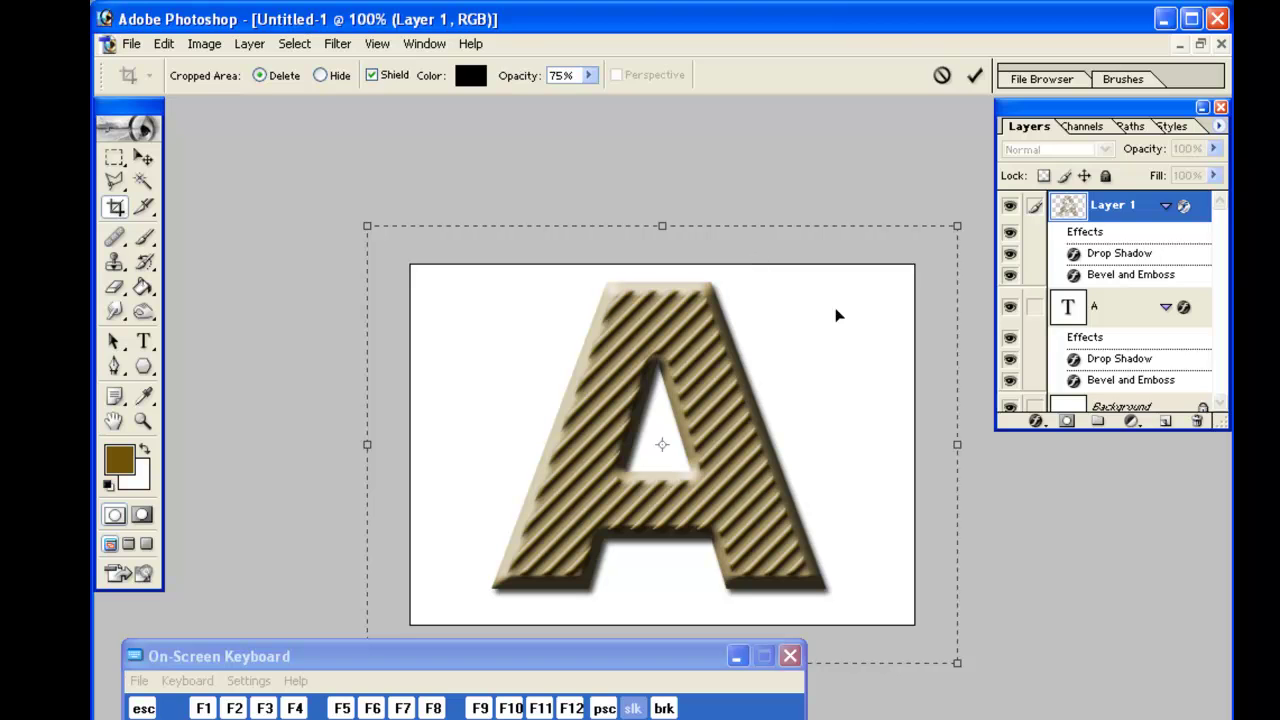
key(Return)
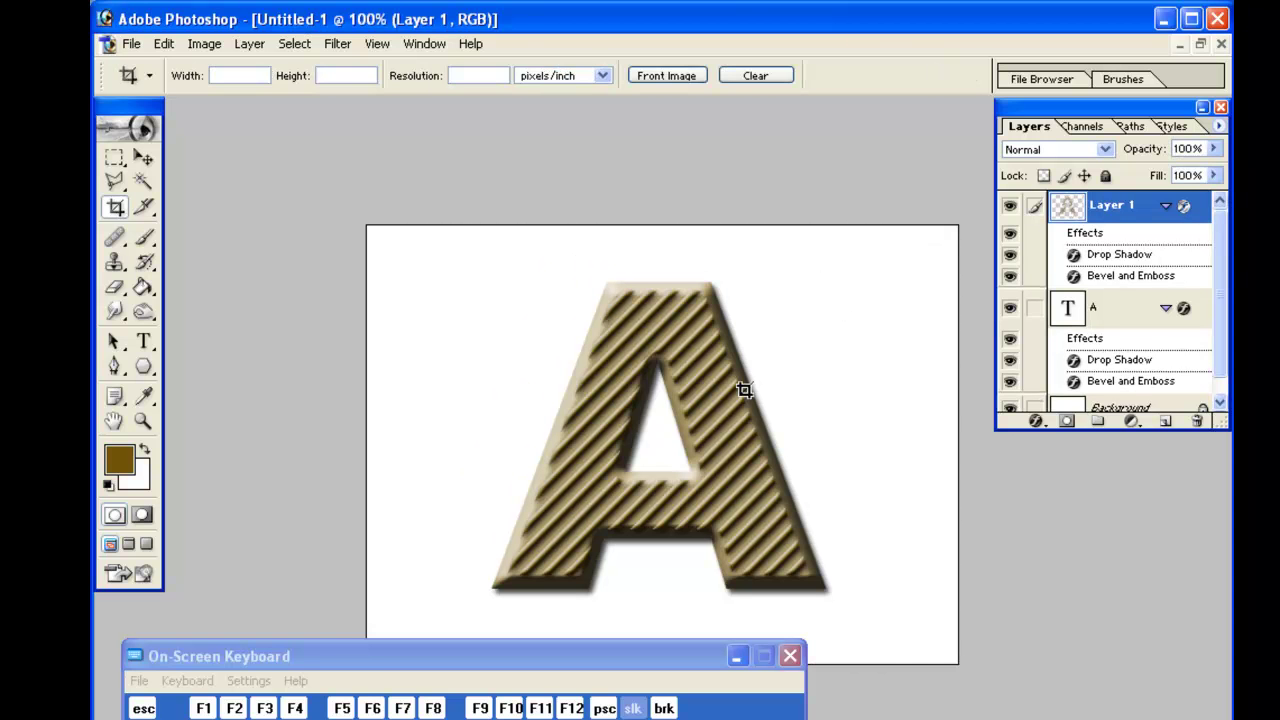
Add a new layer above Layer 1 and fill it with the brown foreground colour
click(143, 158)
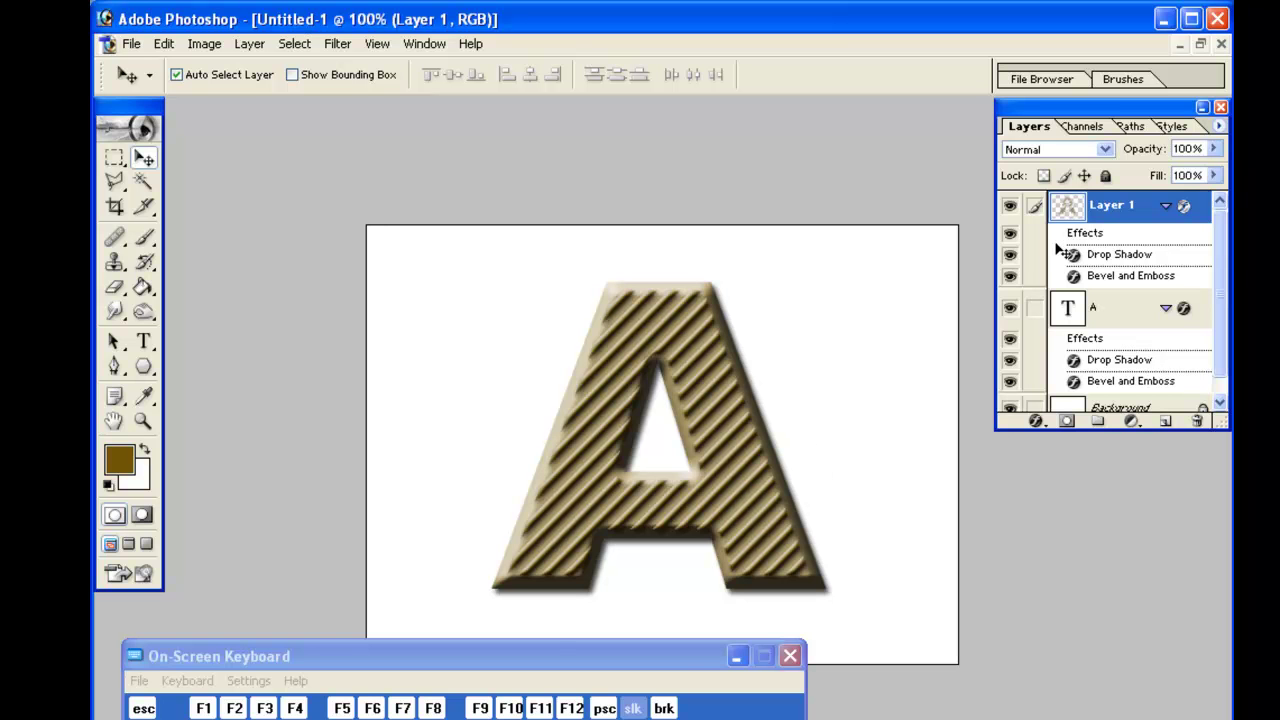
click(1166, 421)
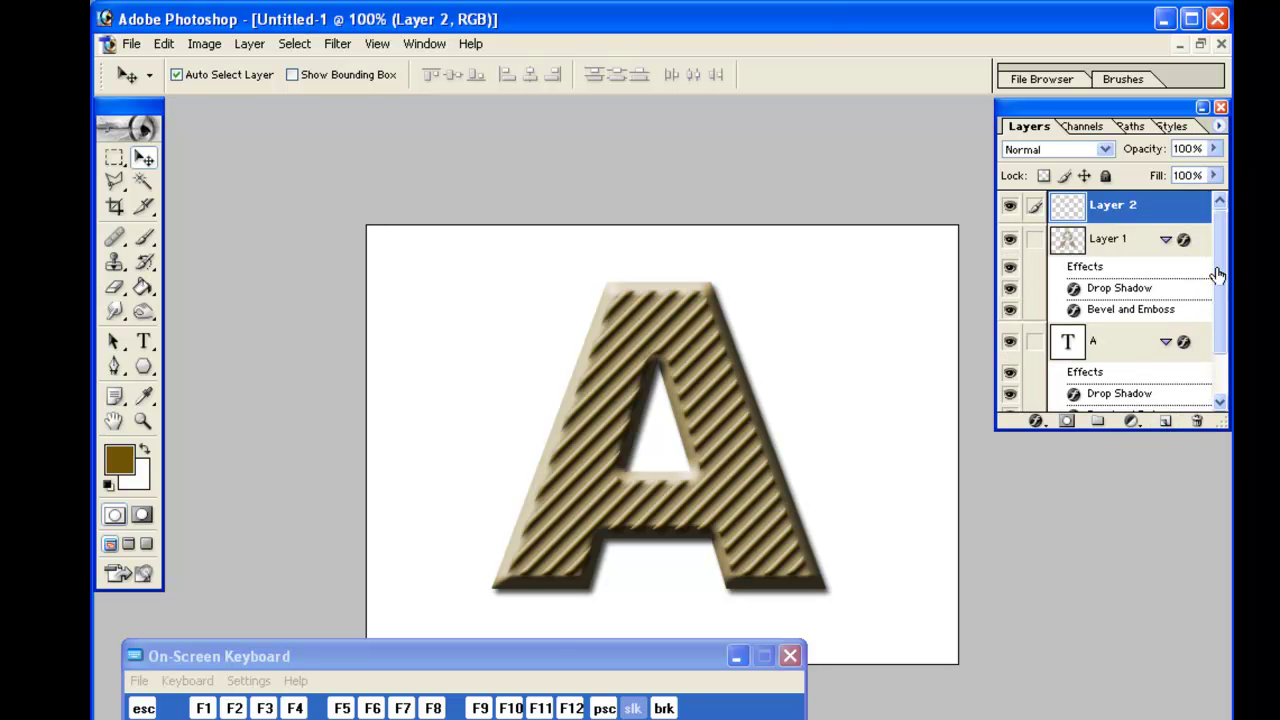
click(1166, 241)
click(1165, 277)
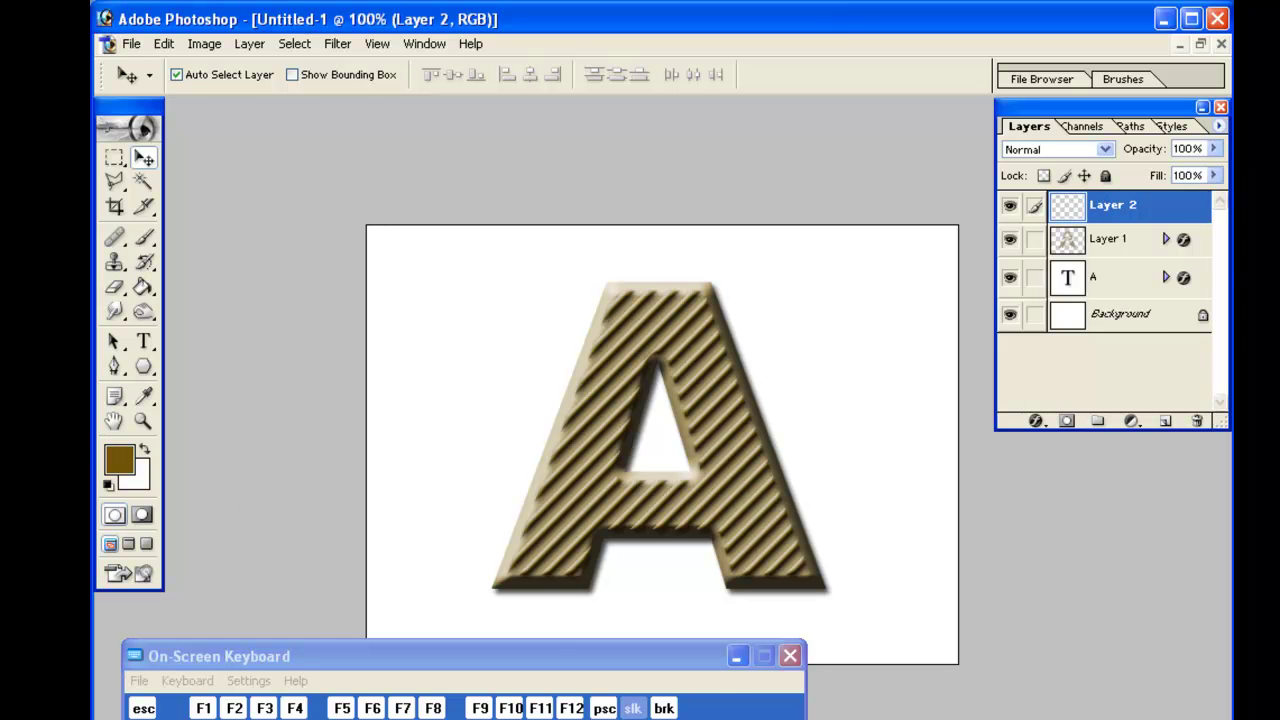
key(alt+BackSpace)
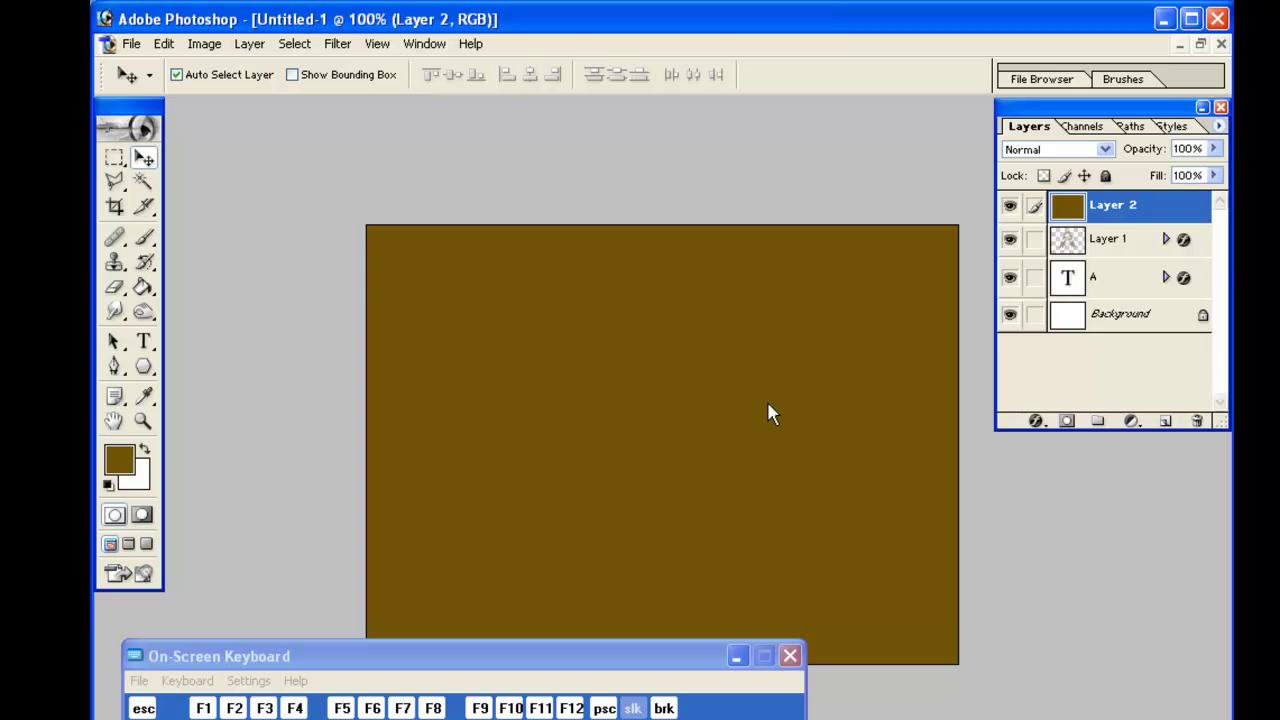
Set the brown-filled Layer 2 to the Dissolve blending mode with 20% opacity
click(1105, 150)
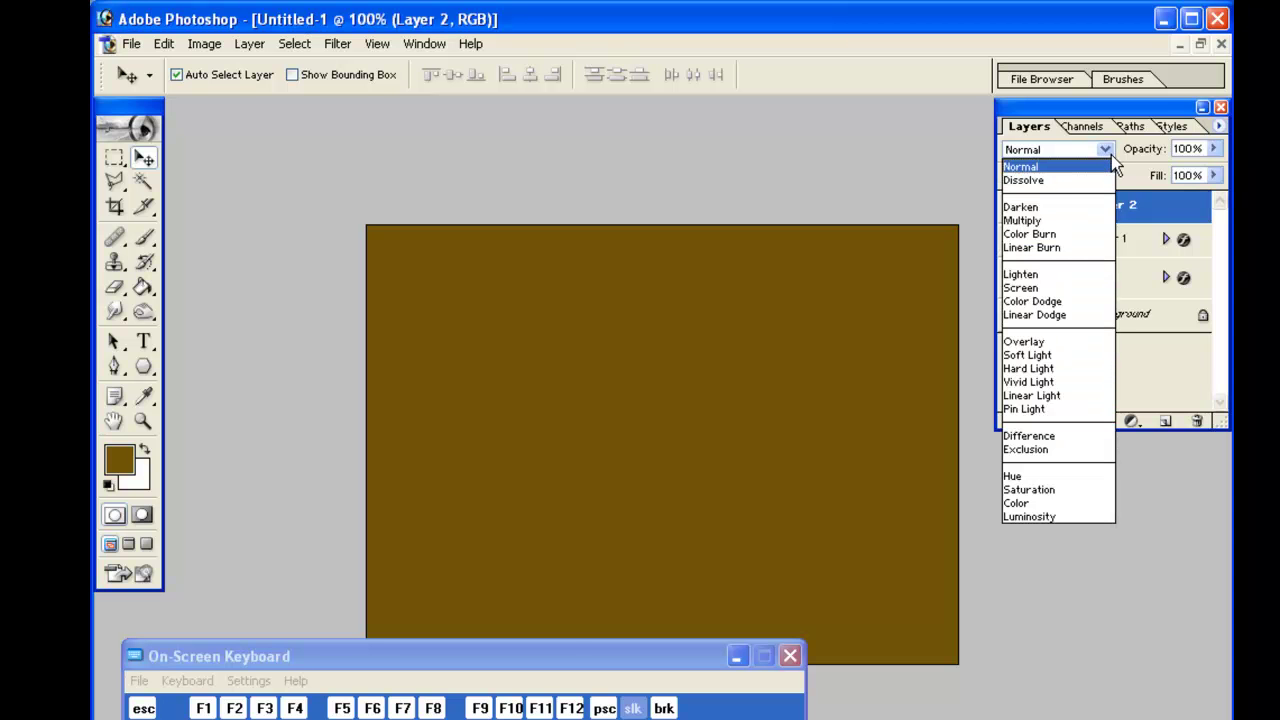
click(1045, 180)
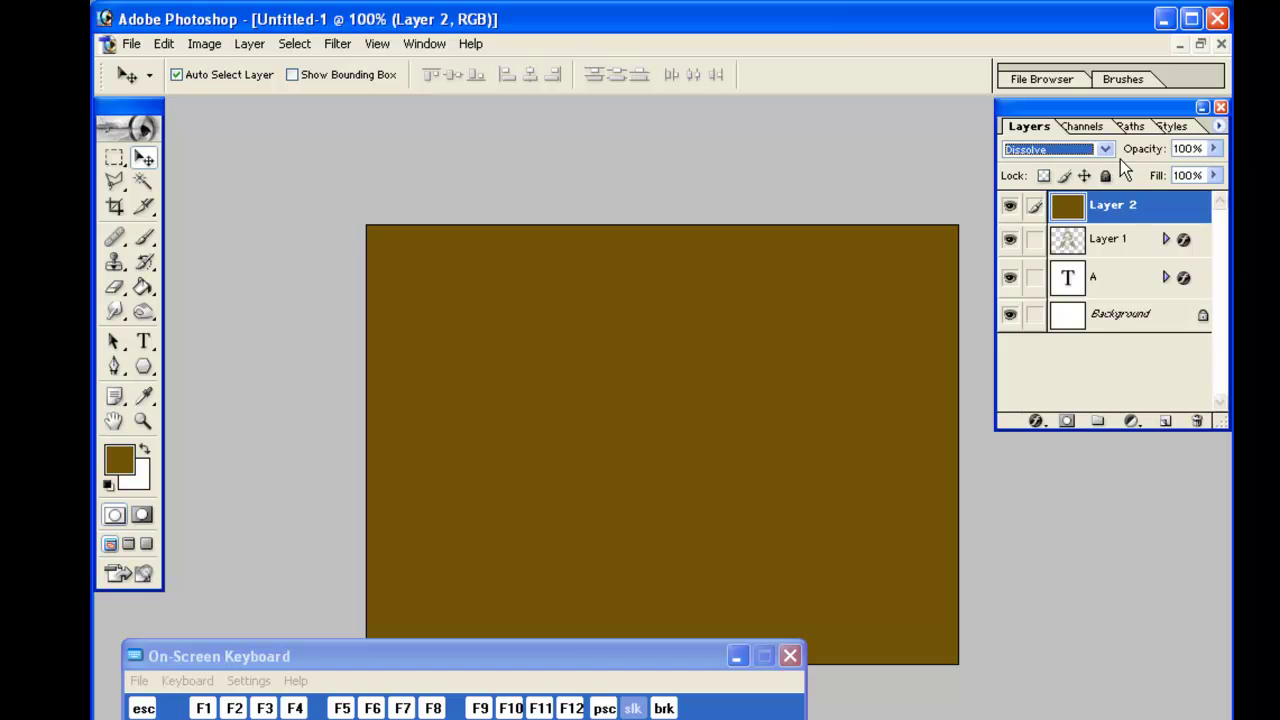
click(1211, 150)
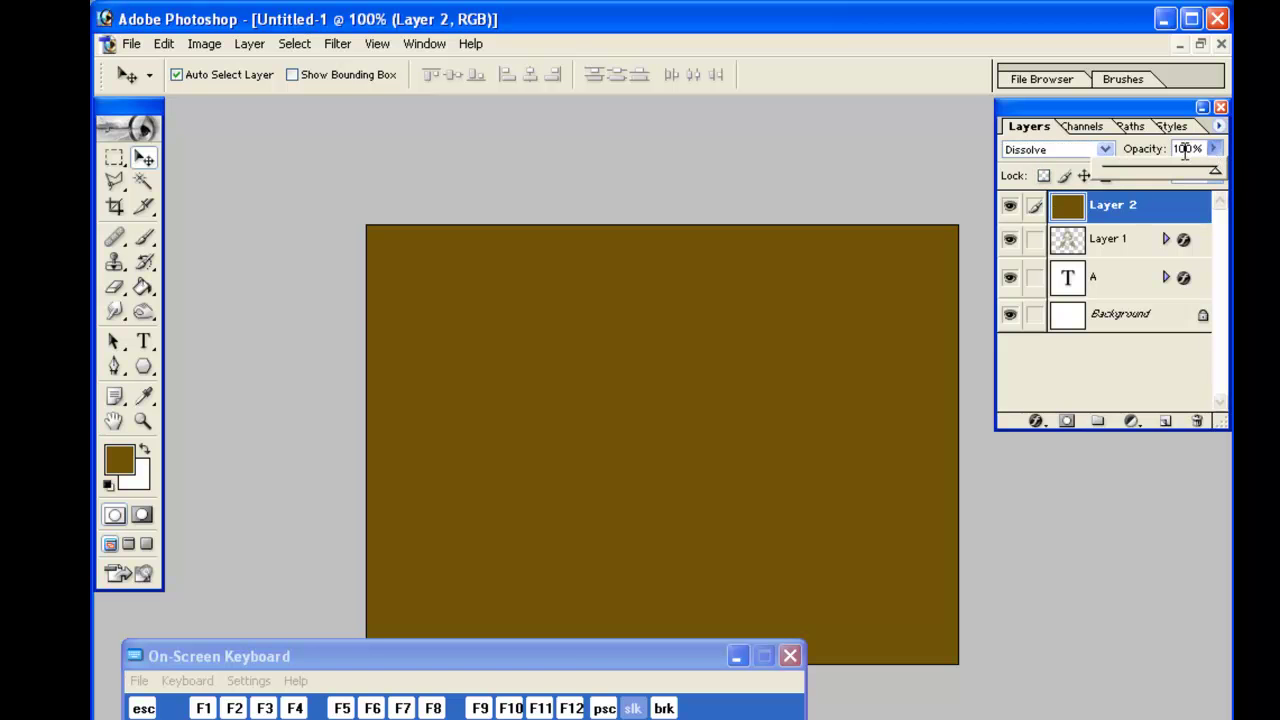
click(1211, 150)
text(25)
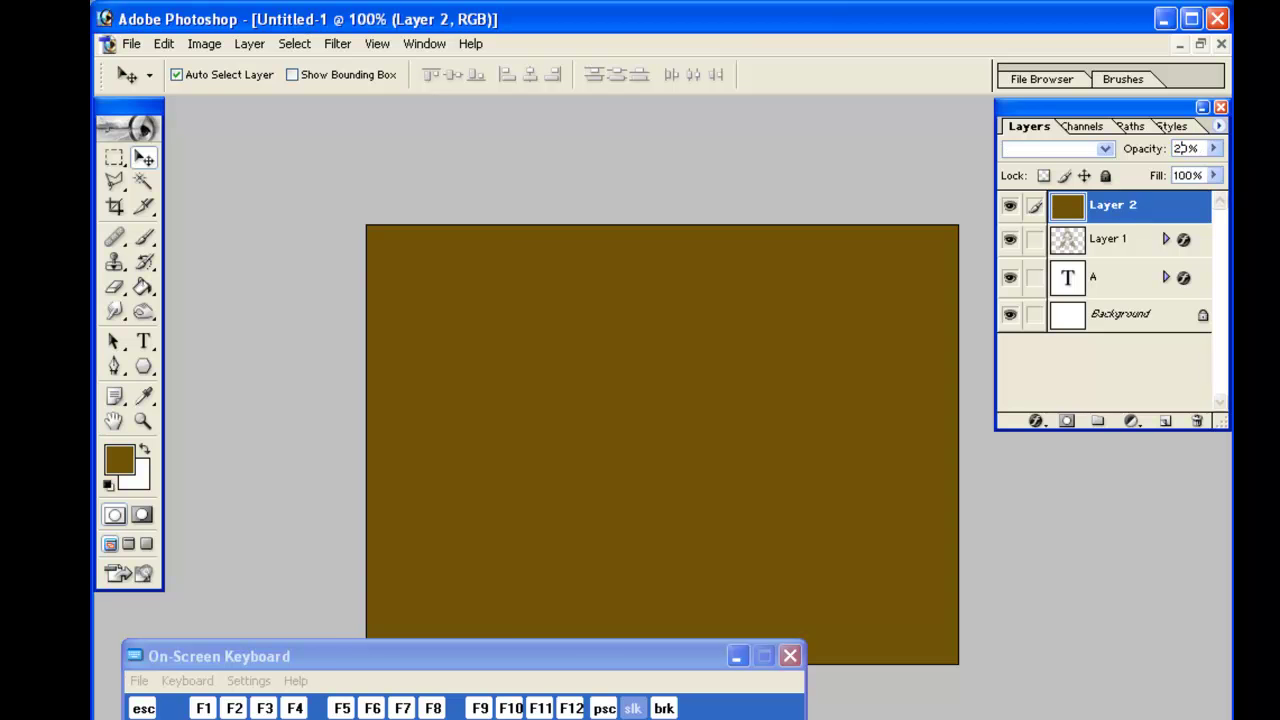
key(Return)
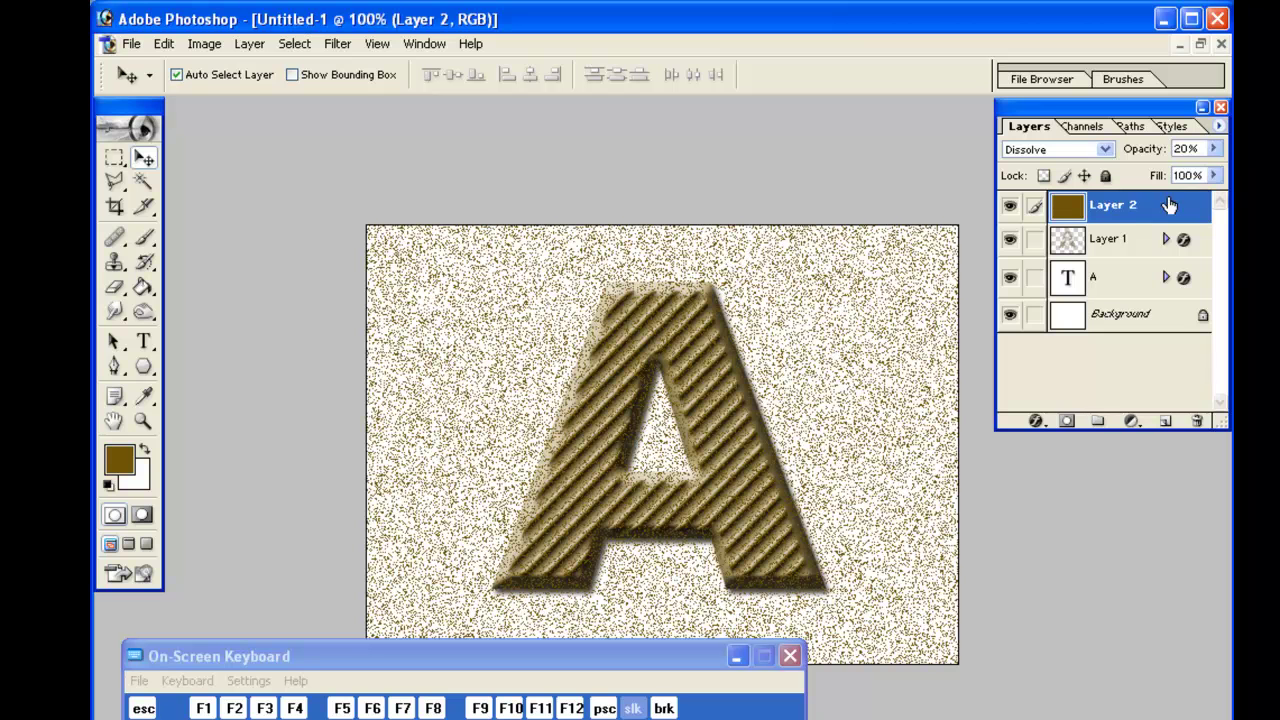
Delete the part of Layer 2 outside the letter A by inverting the letter's outline selection, and deselect
ctrl+click(1112, 288)
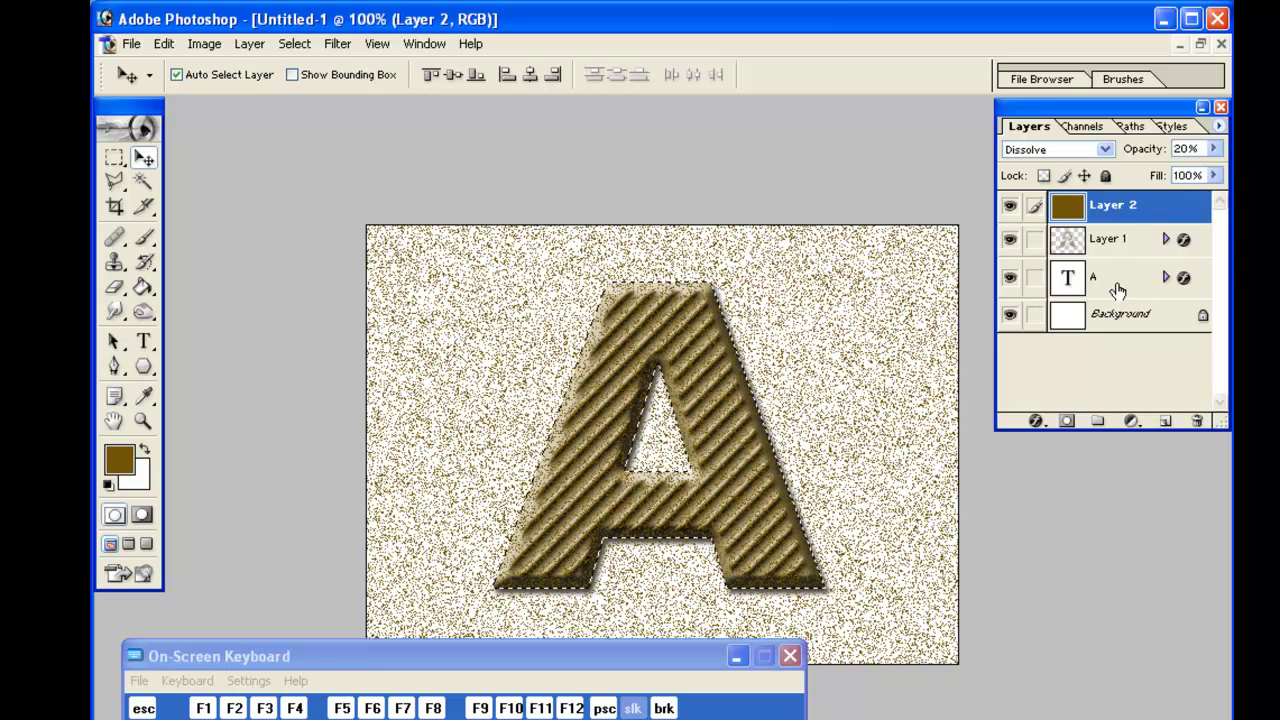
click(287, 55)
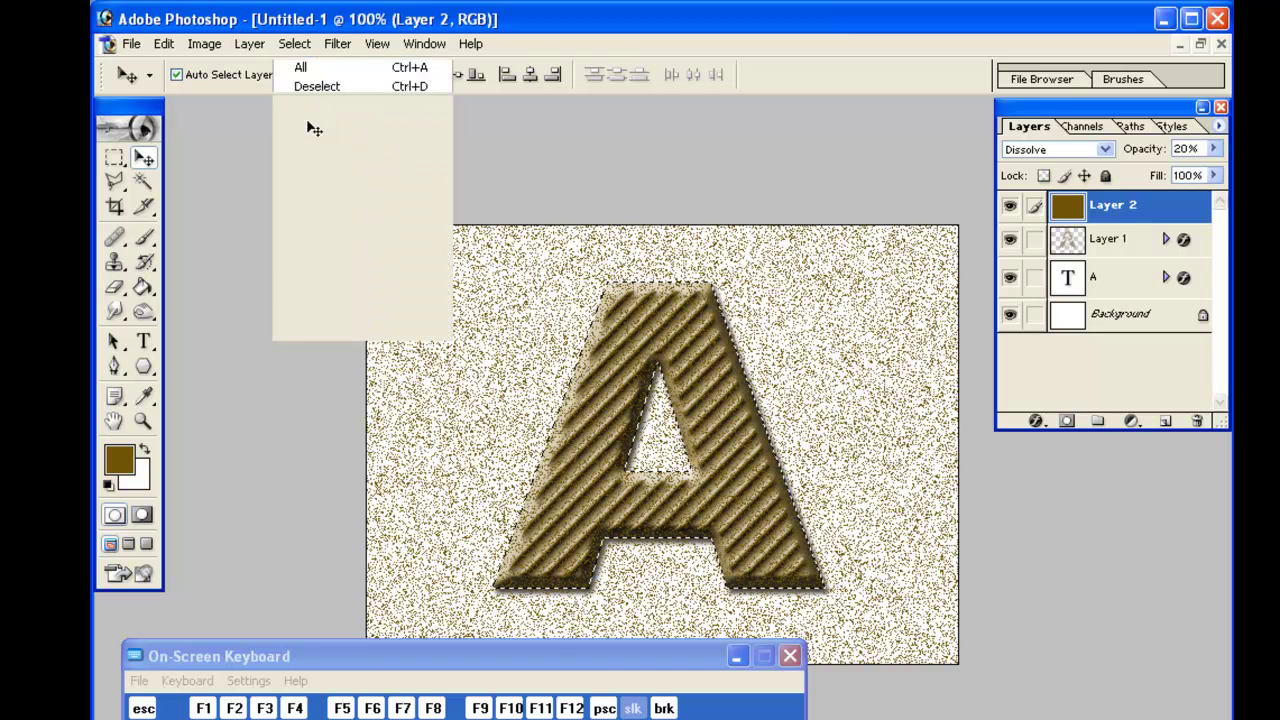
click(309, 124)
key(Delete)
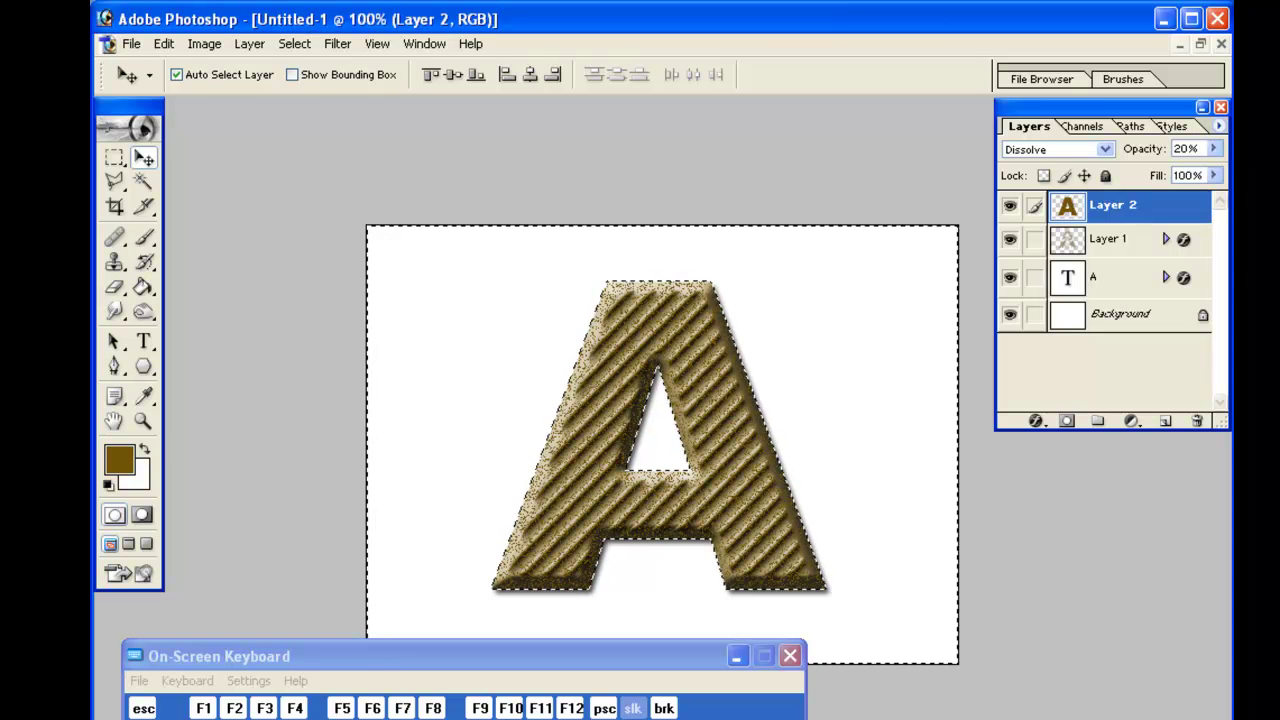
key(ctrl+d)
Move the speckled Layer 2 below the striped Layer 1 in the layer stack
click(142, 421)
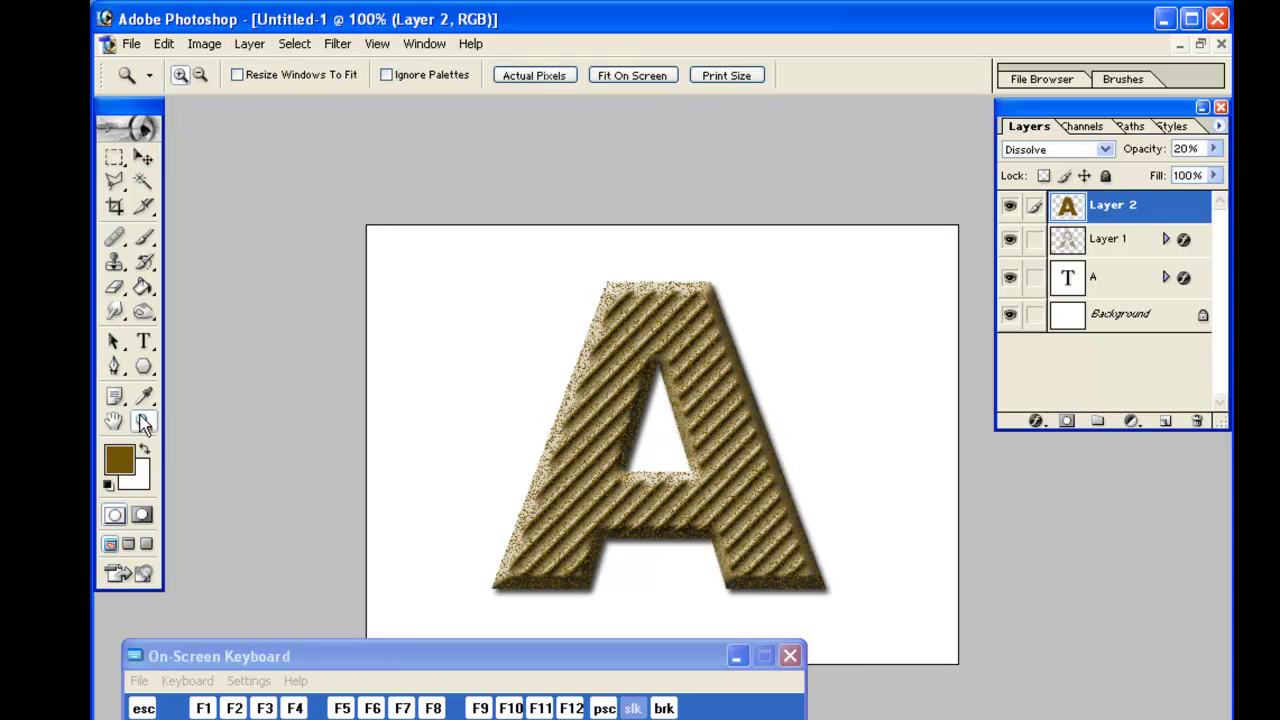
click(658, 450)
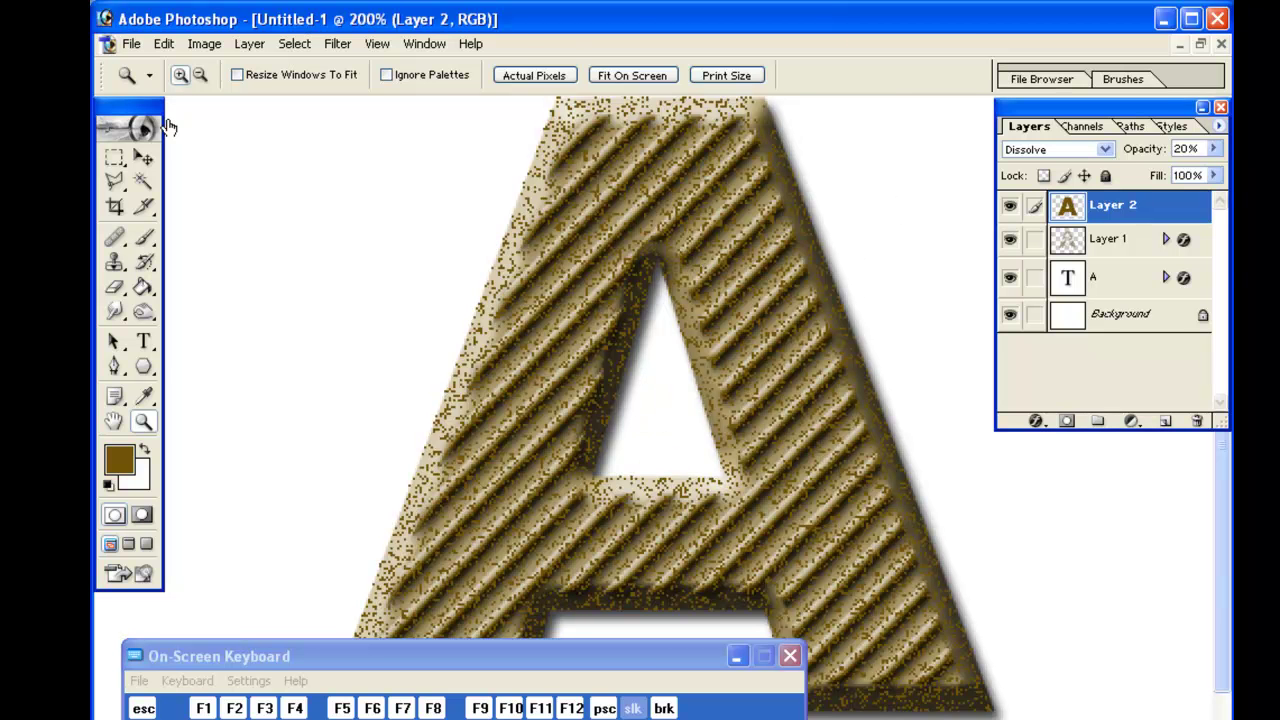
click(143, 157)
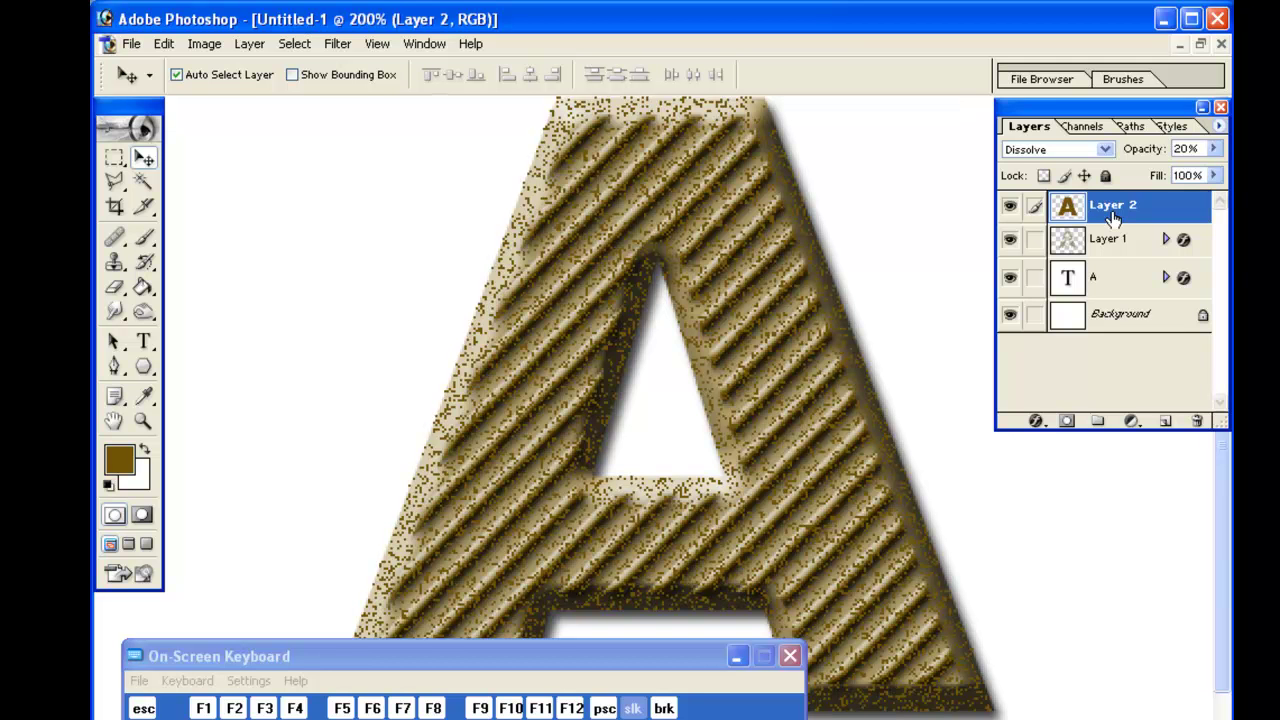
drag(1113, 218, 1113, 256)
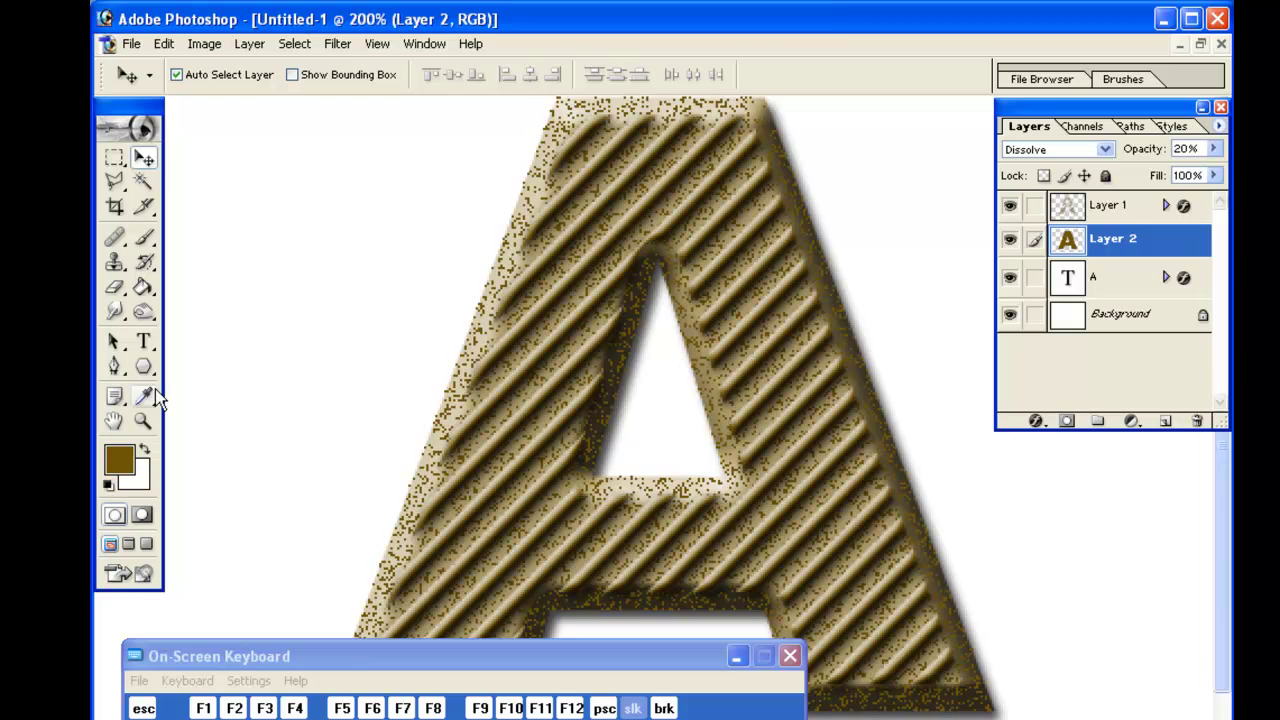
double_click(143, 421)
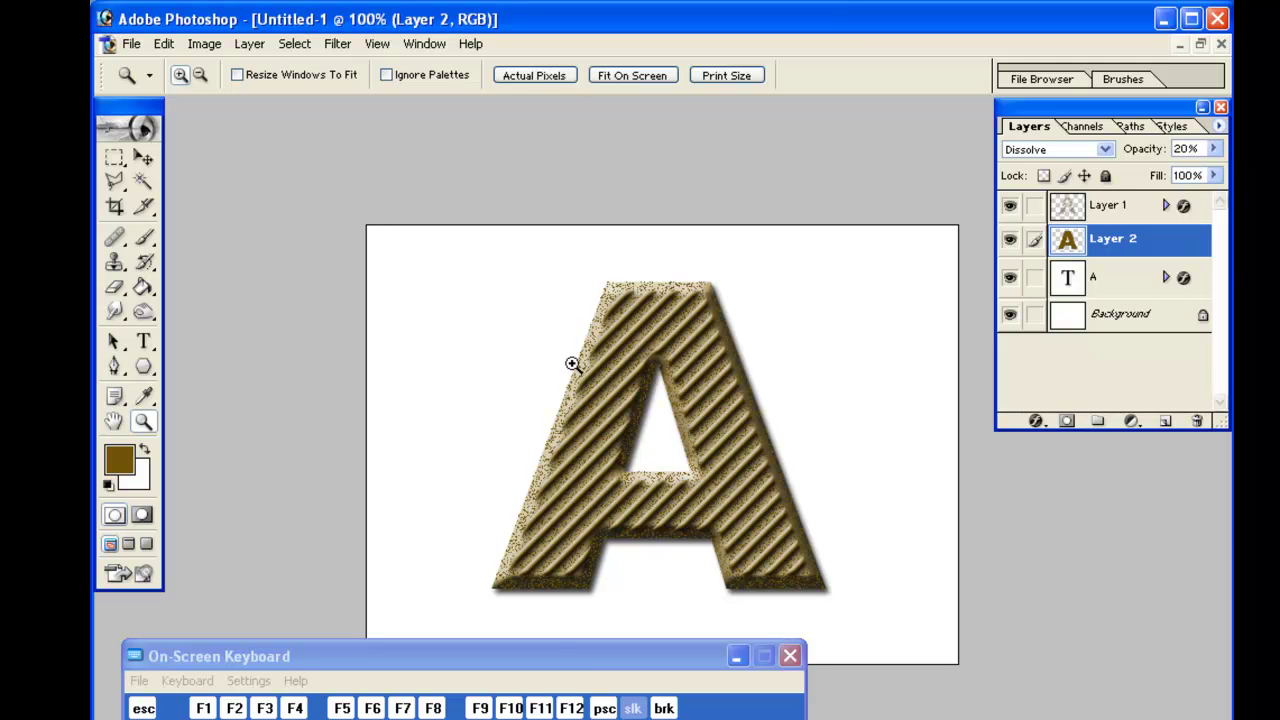
click(143, 157)
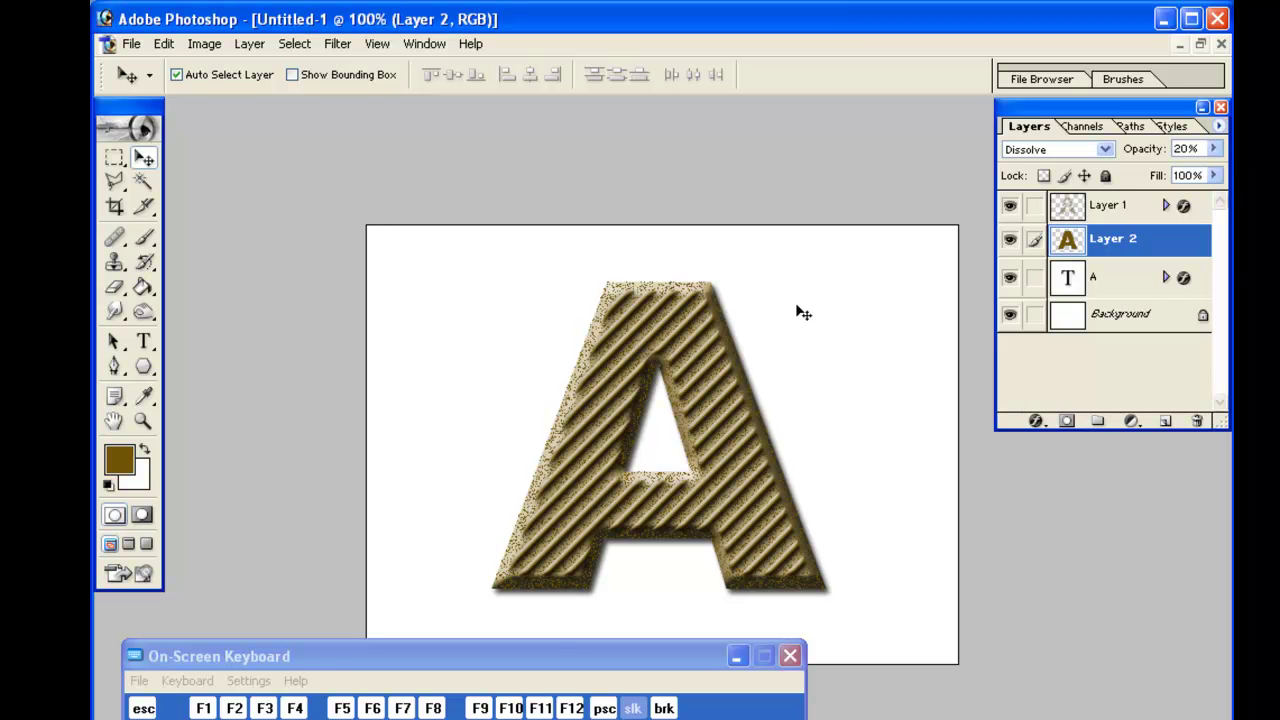
Distort the diagonal stripes on Layer 1 with the Ripple filter at 100% amount and Medium size
click(1010, 206)
click(1010, 206)
click(1105, 205)
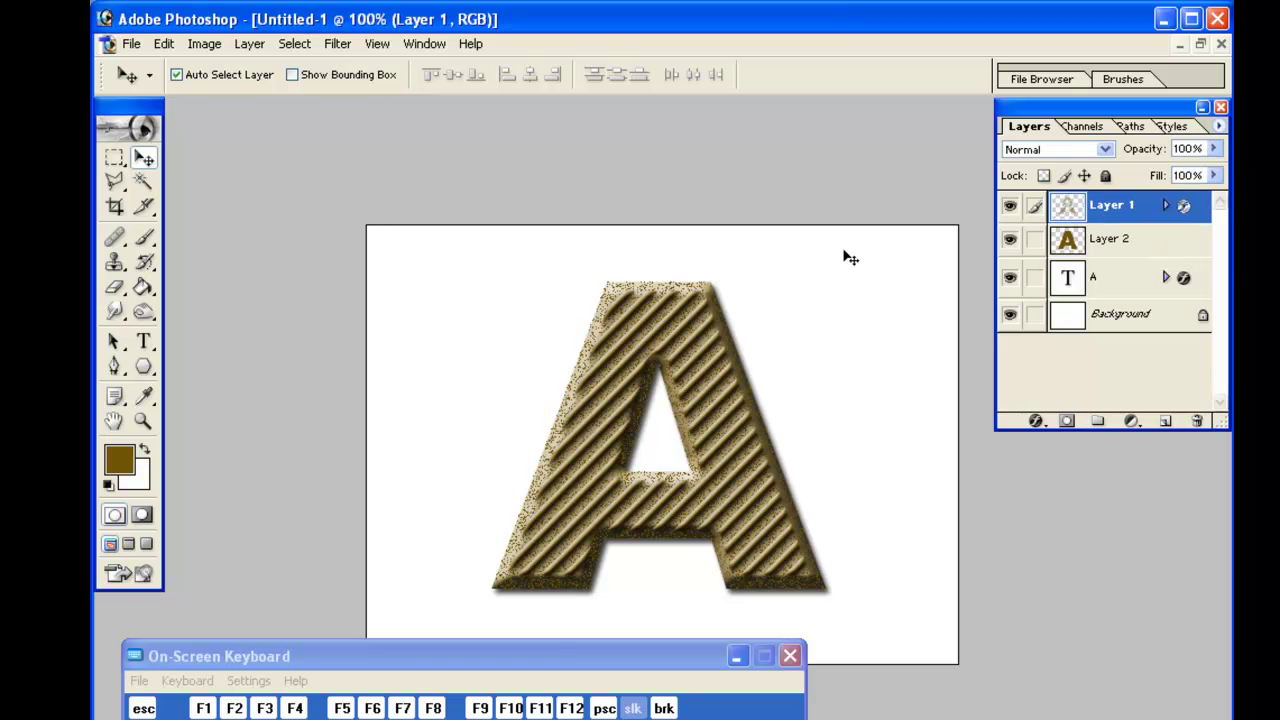
click(338, 44)
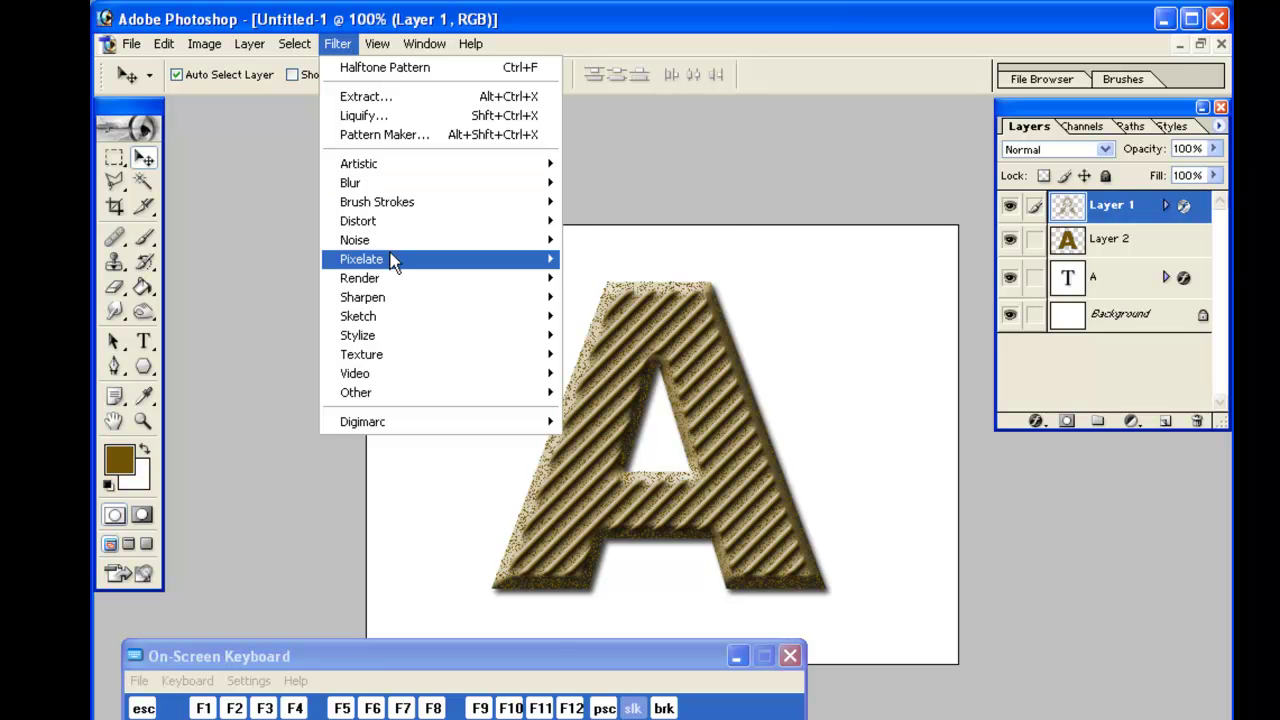
mouse_move(409, 229)
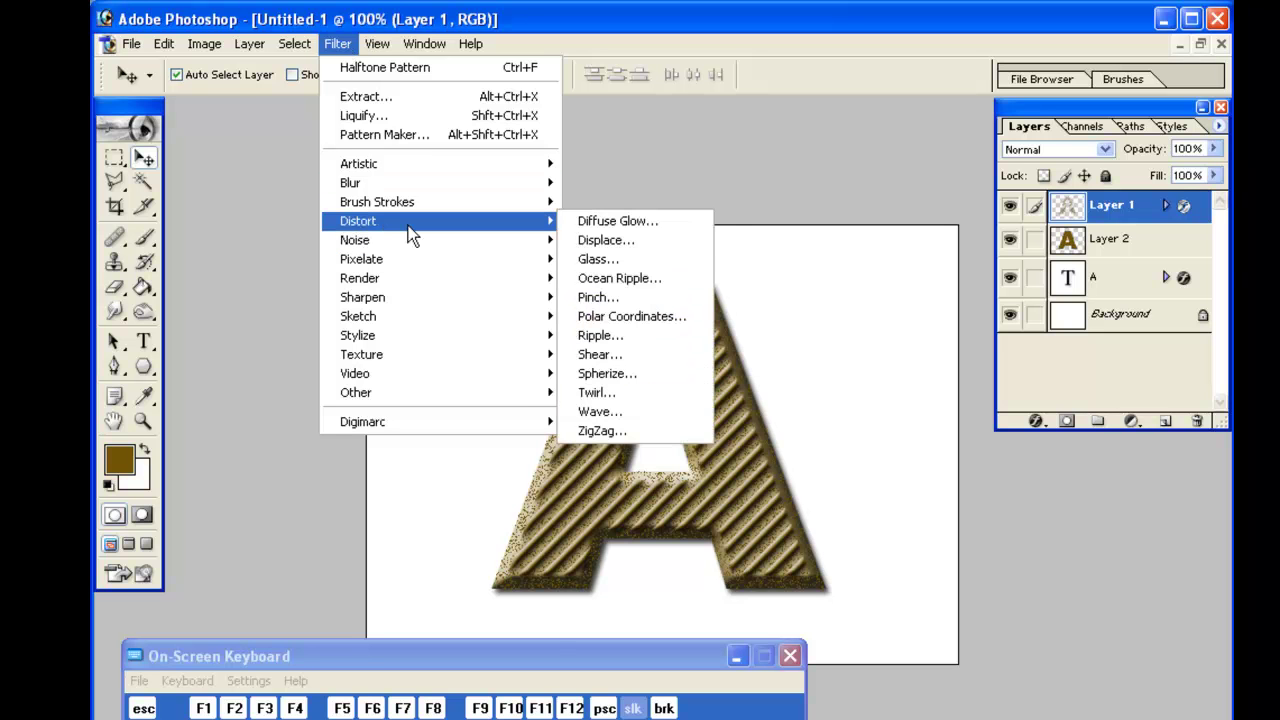
click(645, 335)
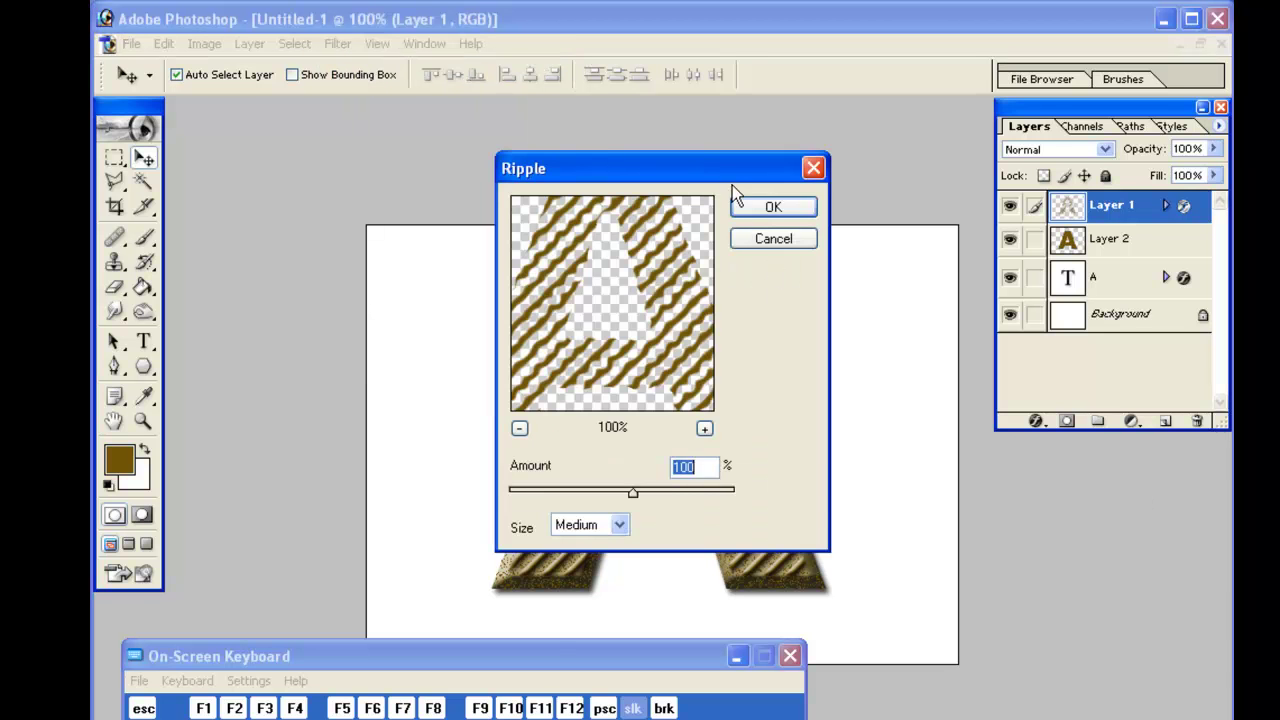
drag(732, 166, 1094, 270)
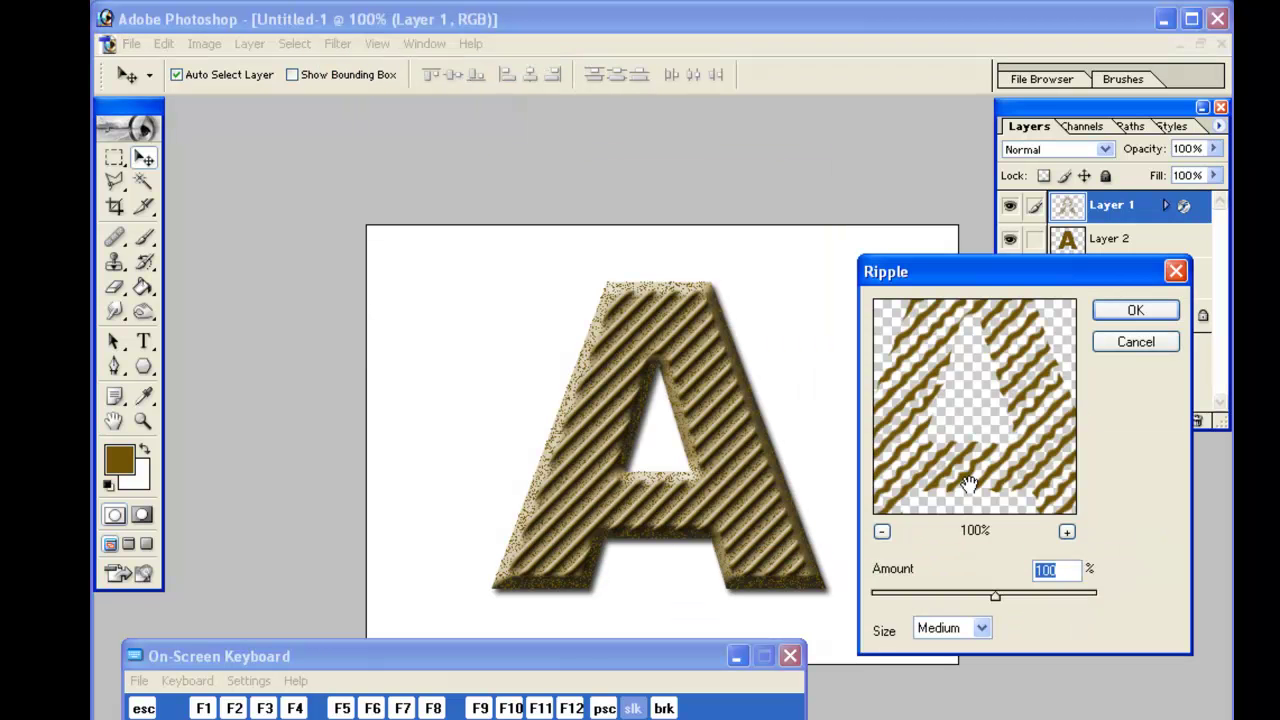
click(982, 628)
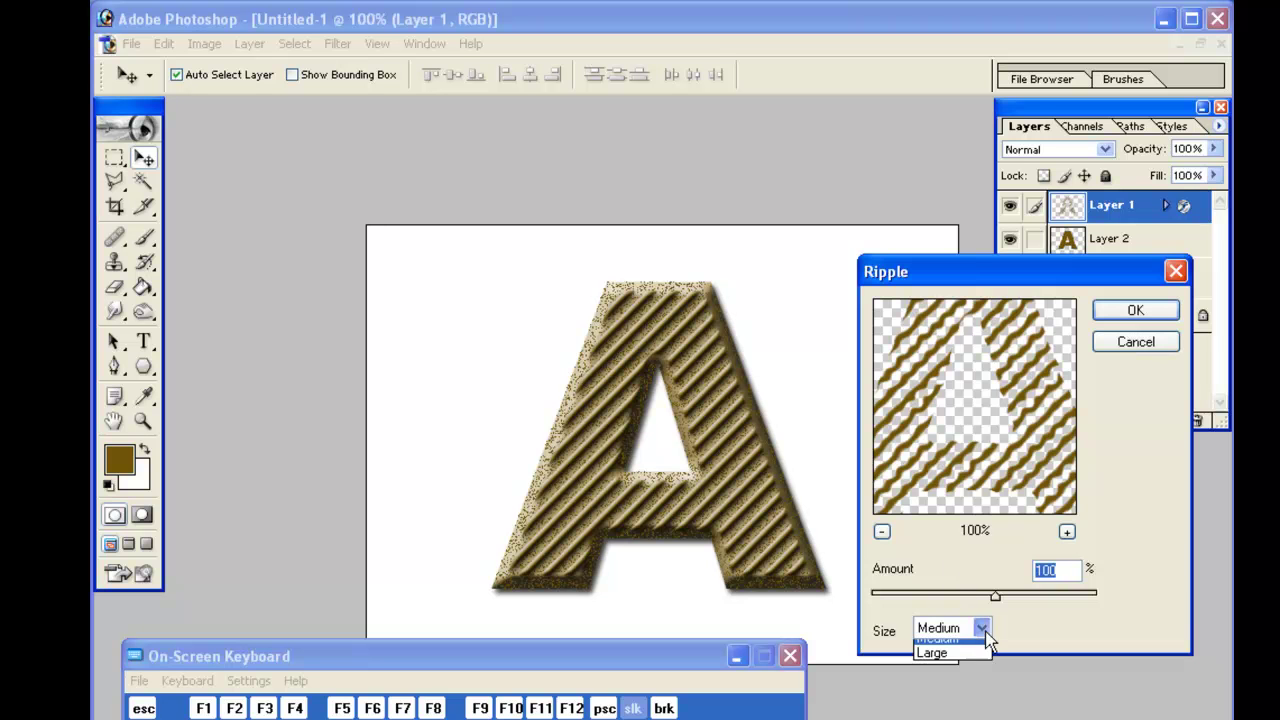
click(975, 663)
click(1133, 311)
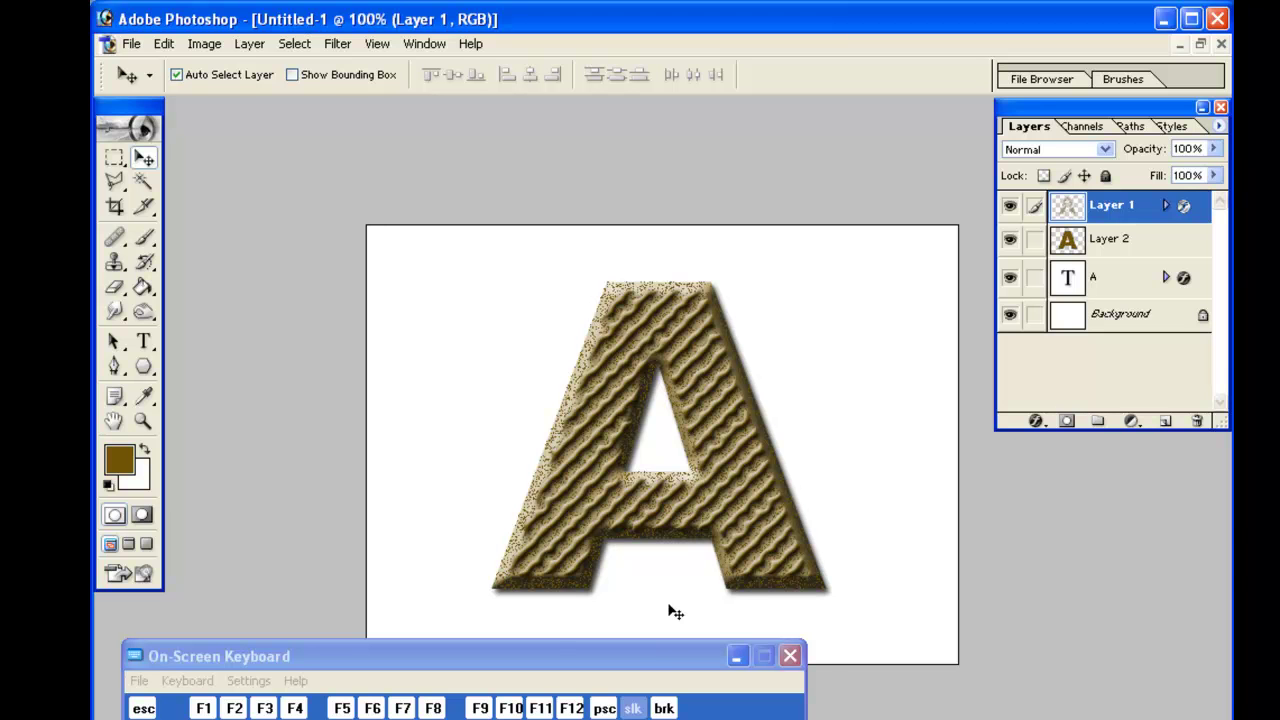
Fill the Background layer with the grey-brown foreground colour 837C6A
drag(660, 634, 698, 640)
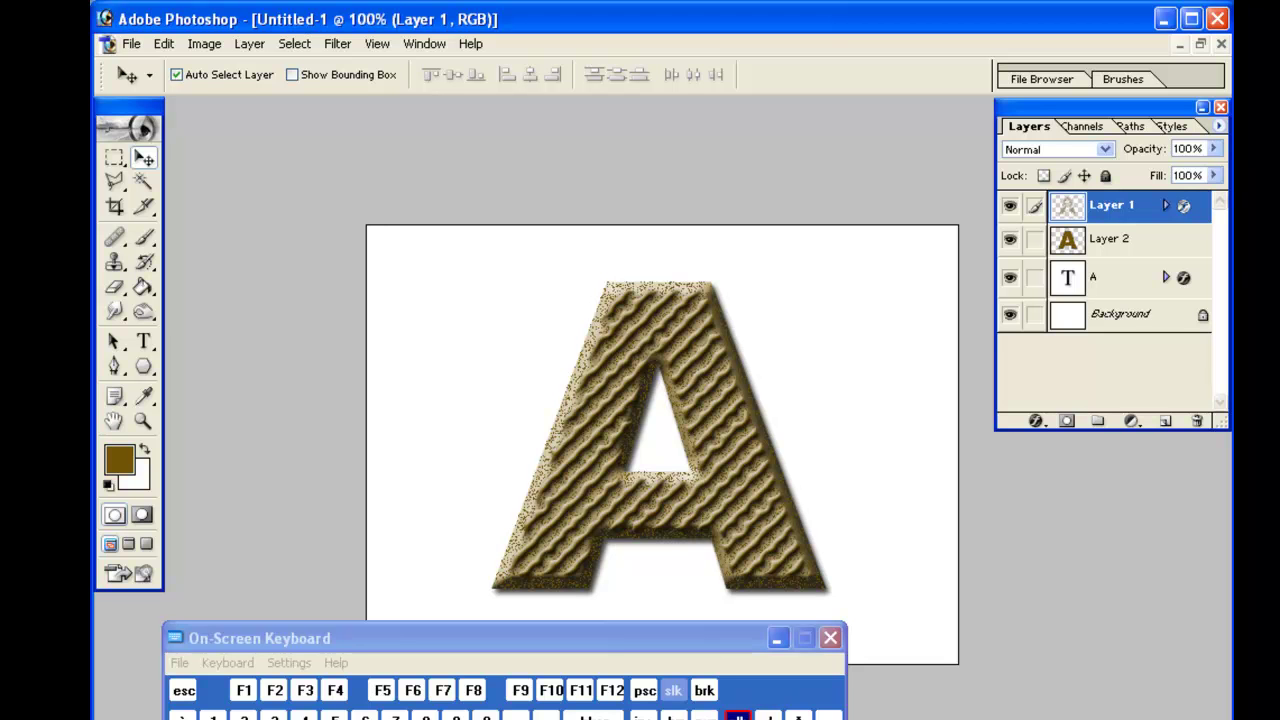
click(1150, 320)
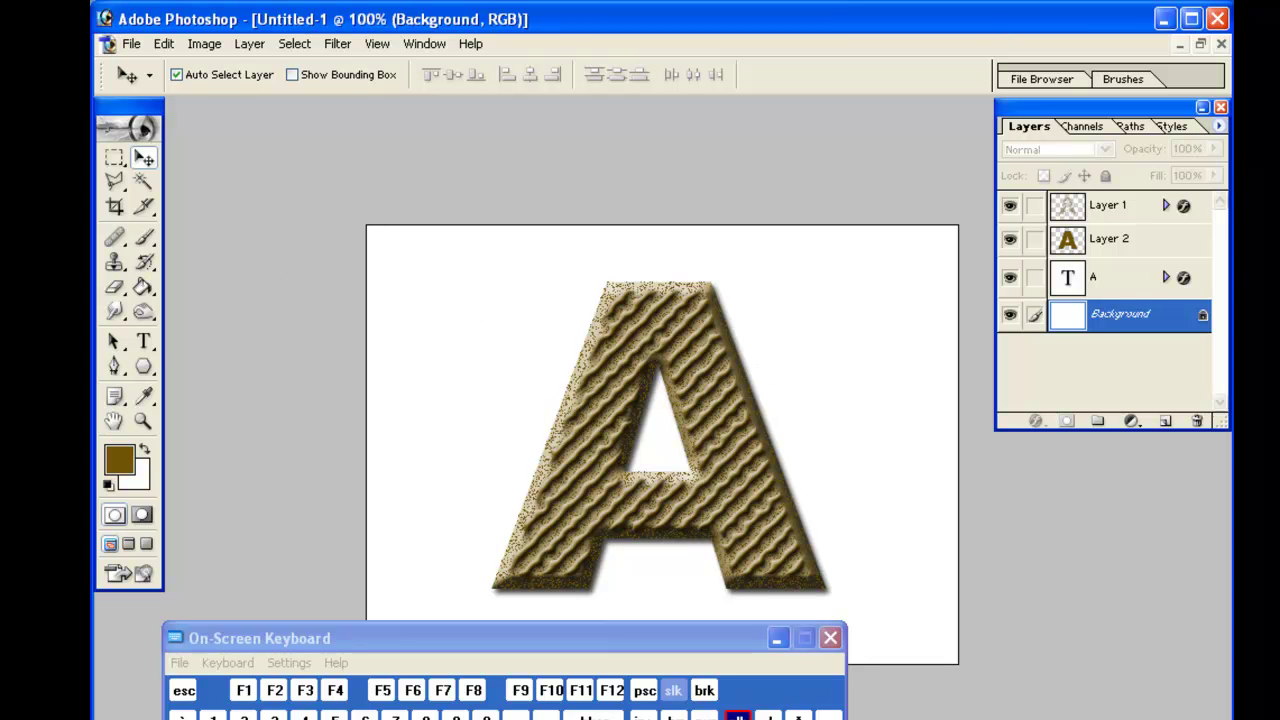
click(119, 459)
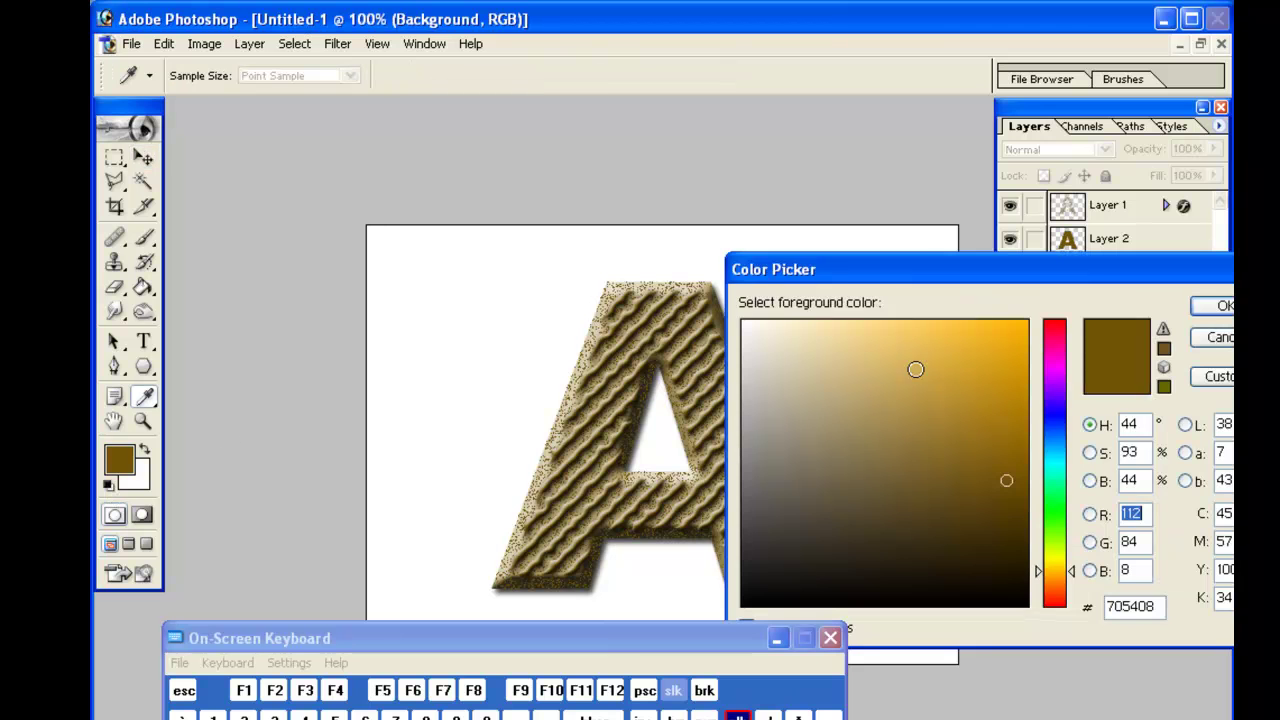
click(809, 387)
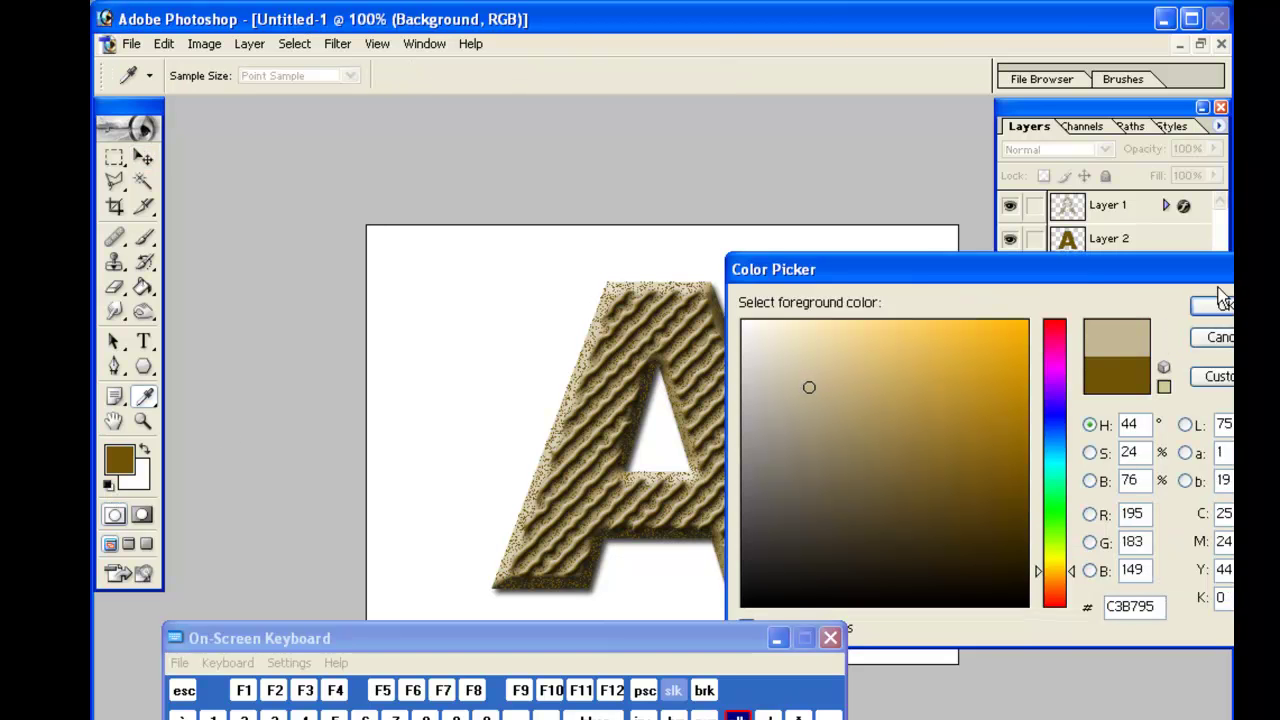
click(795, 459)
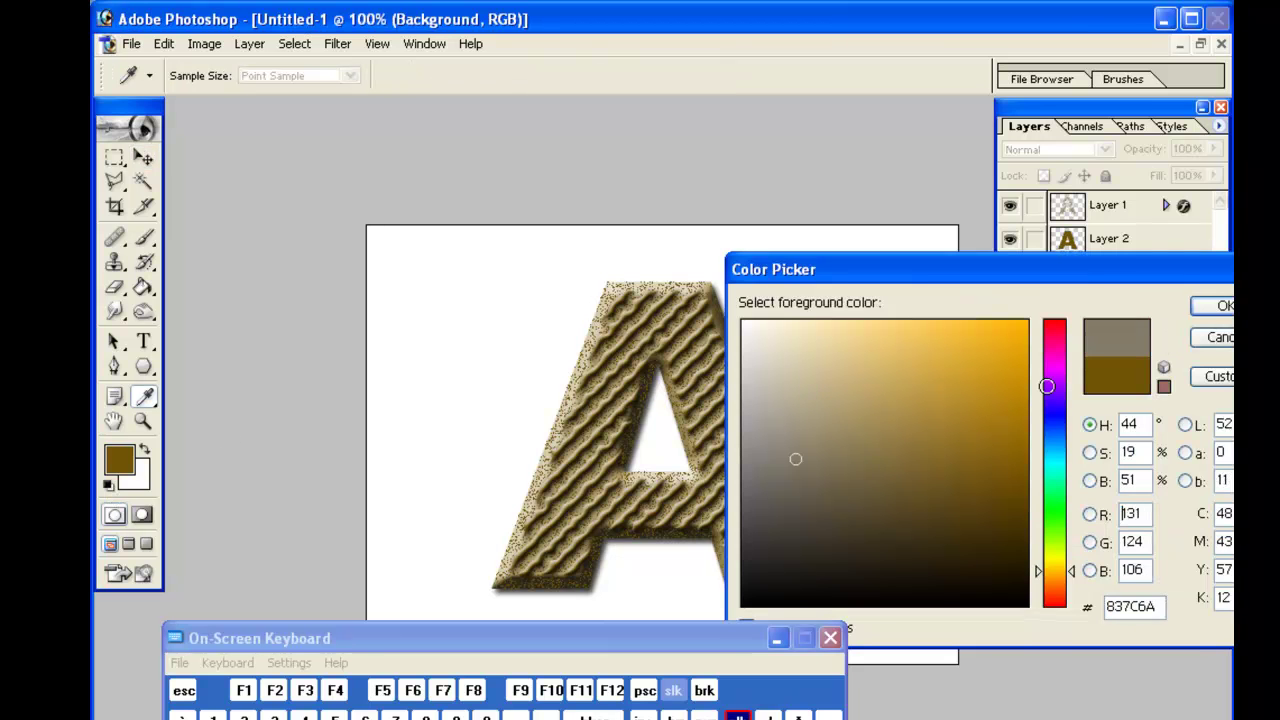
click(1208, 312)
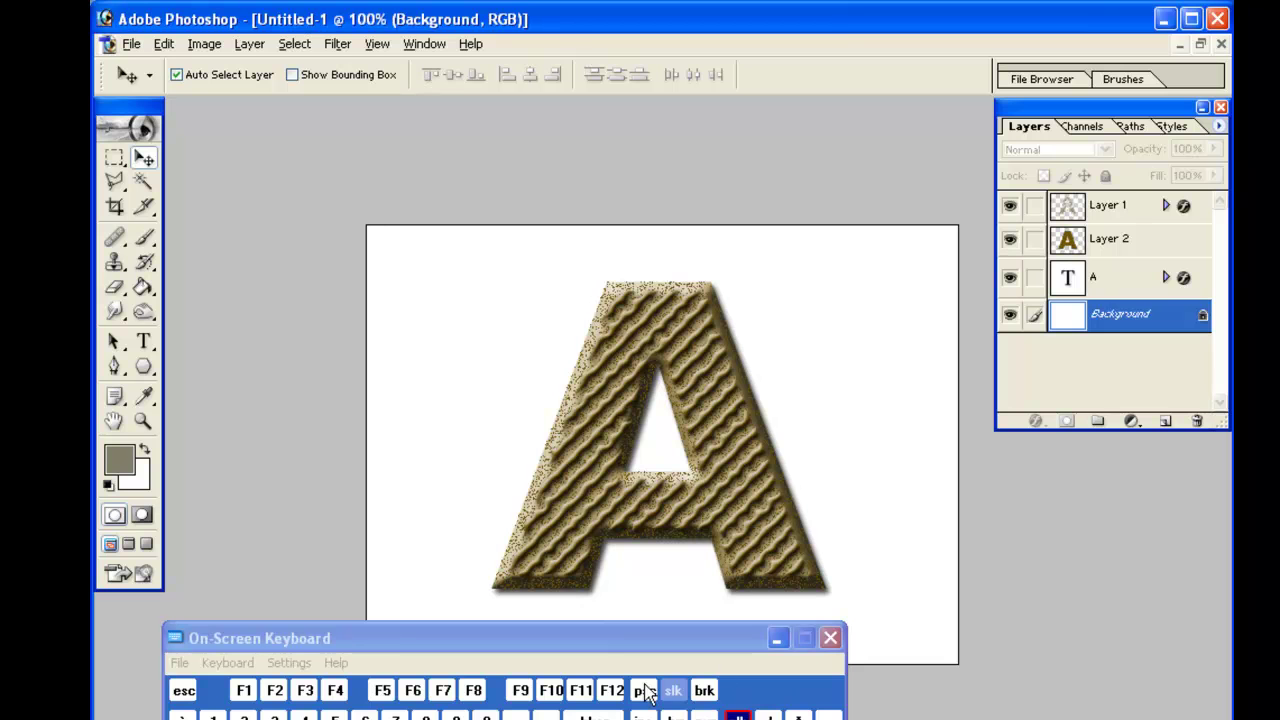
key(alt+BackSpace)
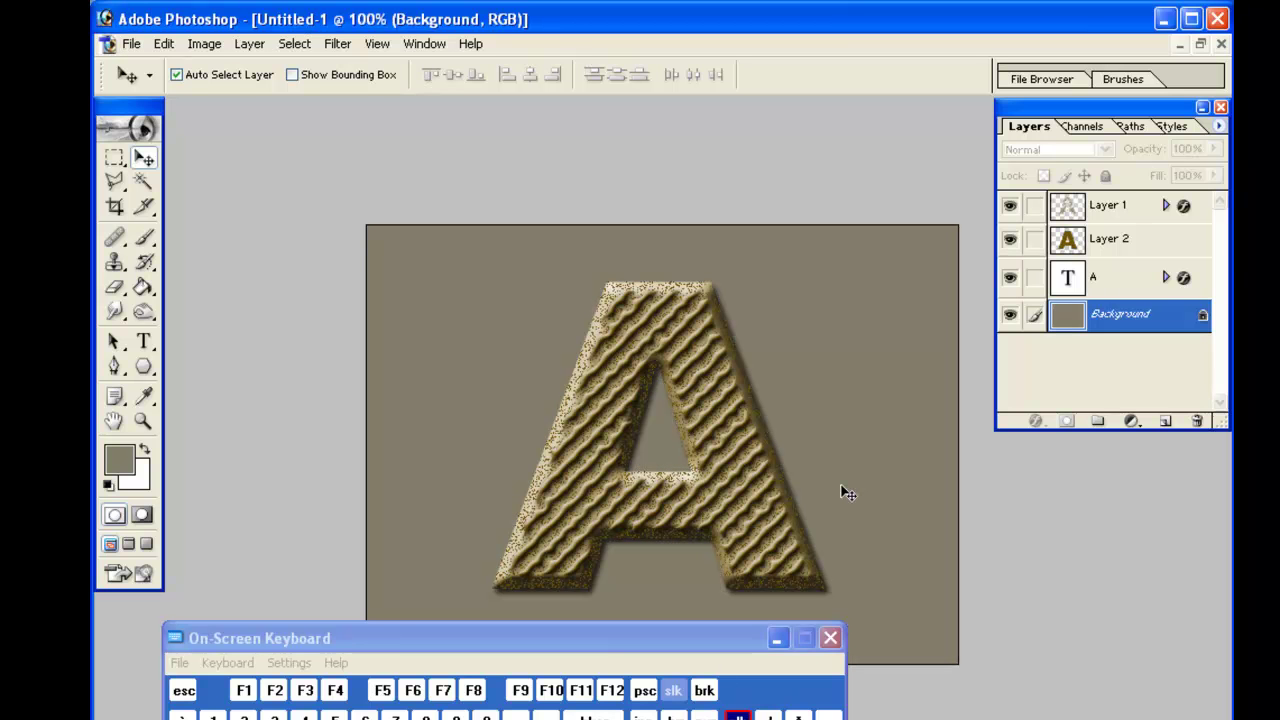
click(380, 690)
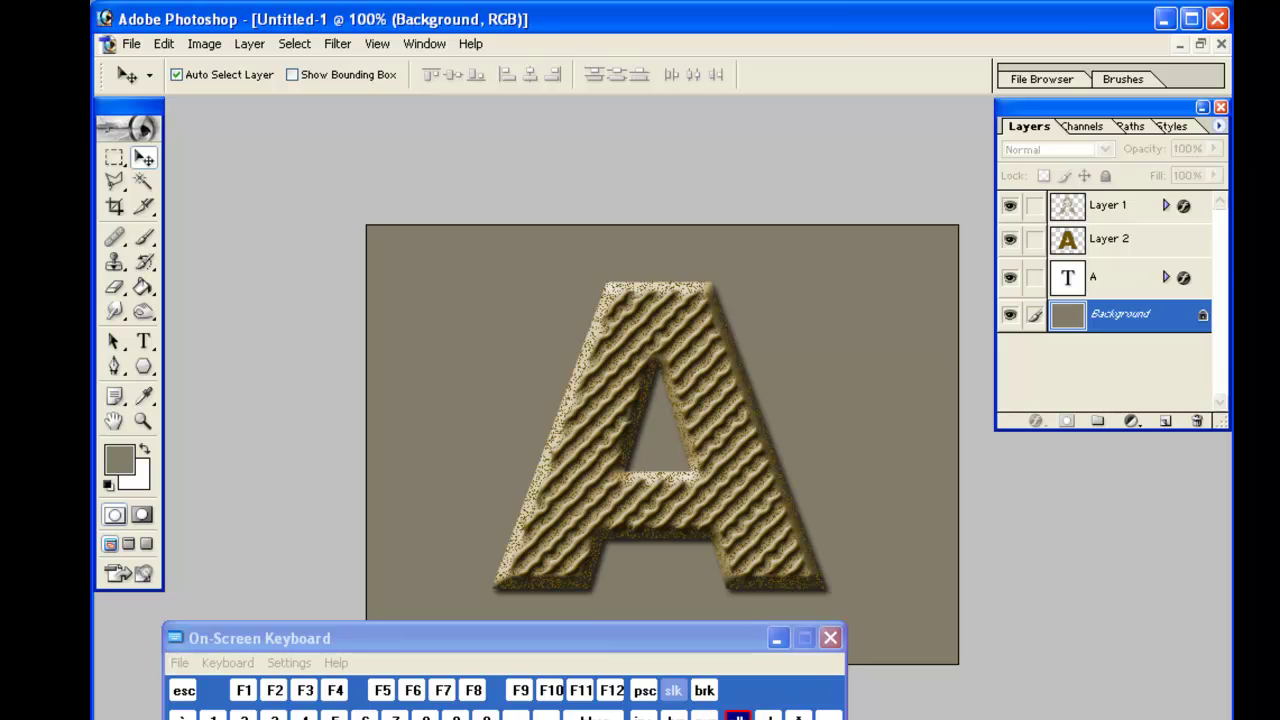